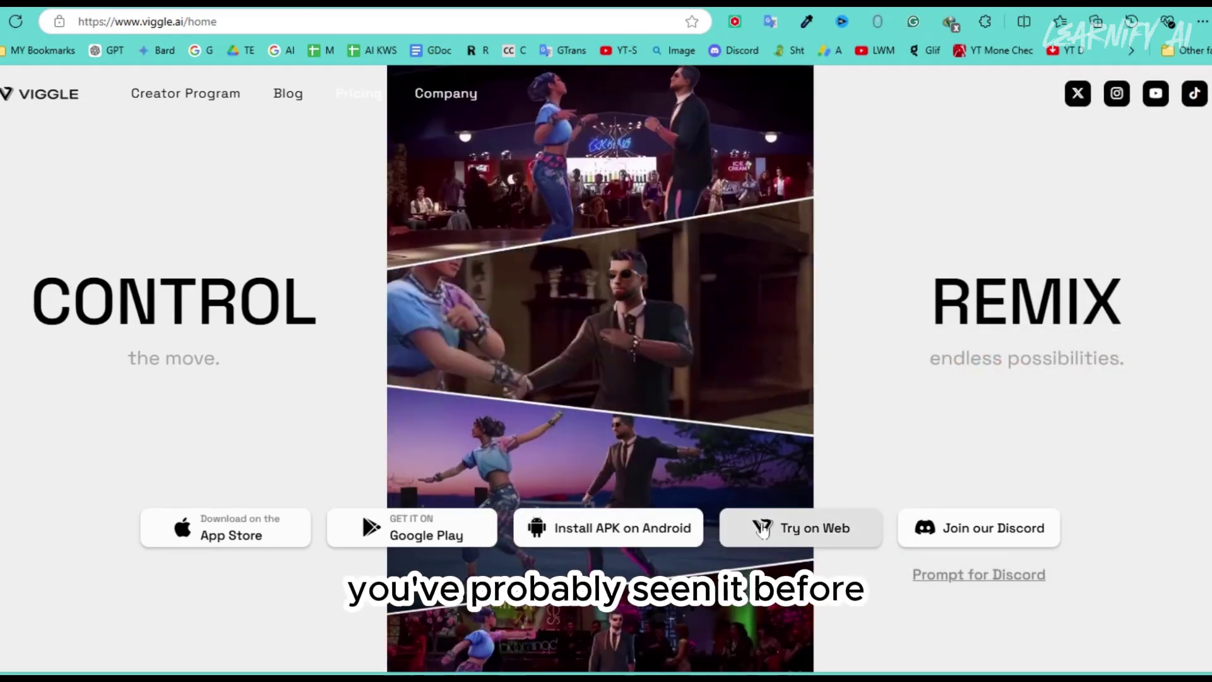
Step: Open Viggle on the web and load the Djbunekao dance from Most Popular templates as Motion
click(774, 529)
click(1042, 484)
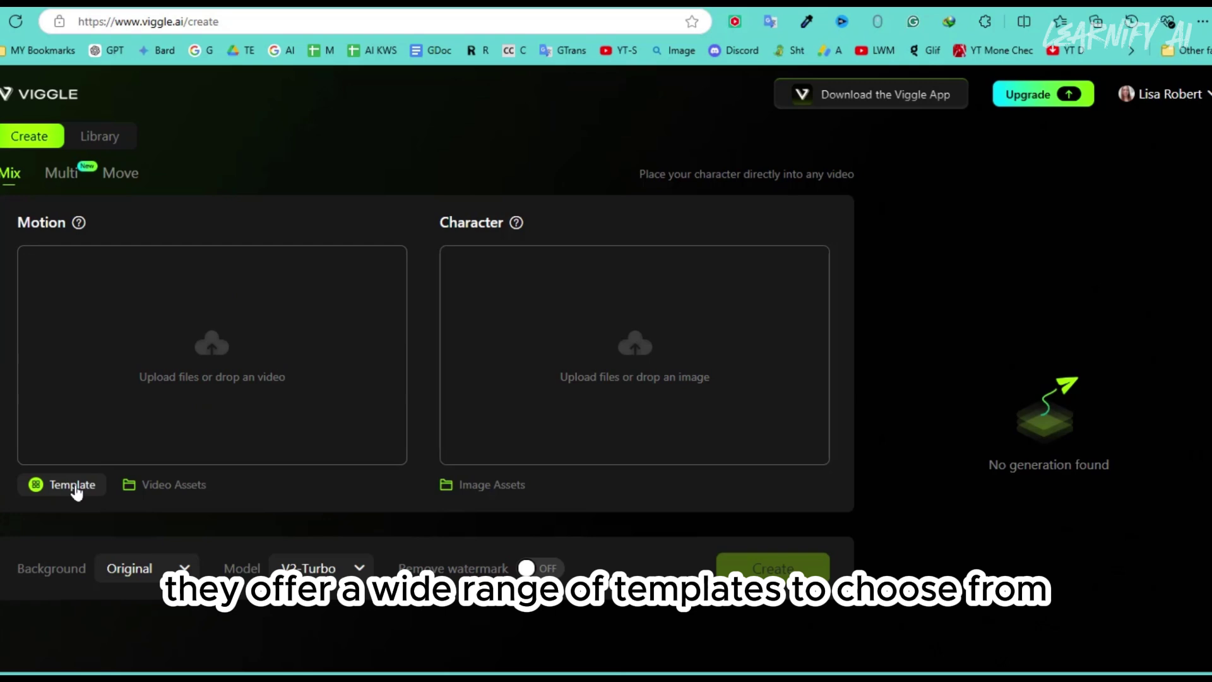
click(73, 486)
click(333, 203)
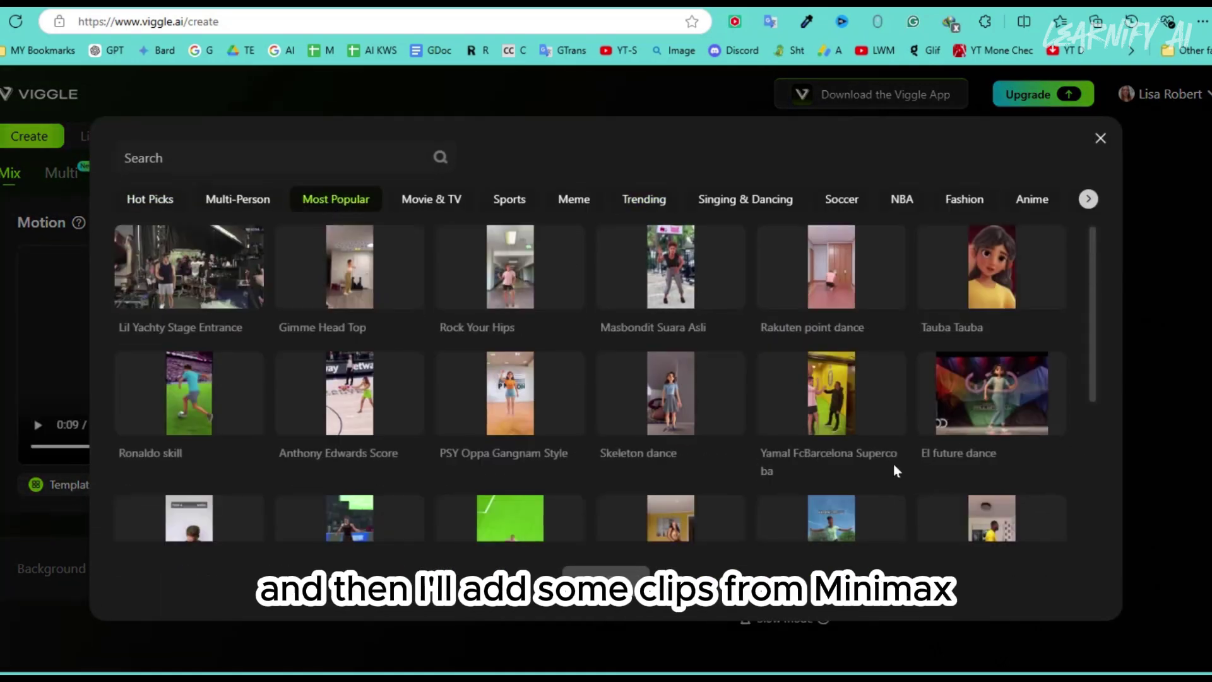
scroll(892, 464, down, 4)
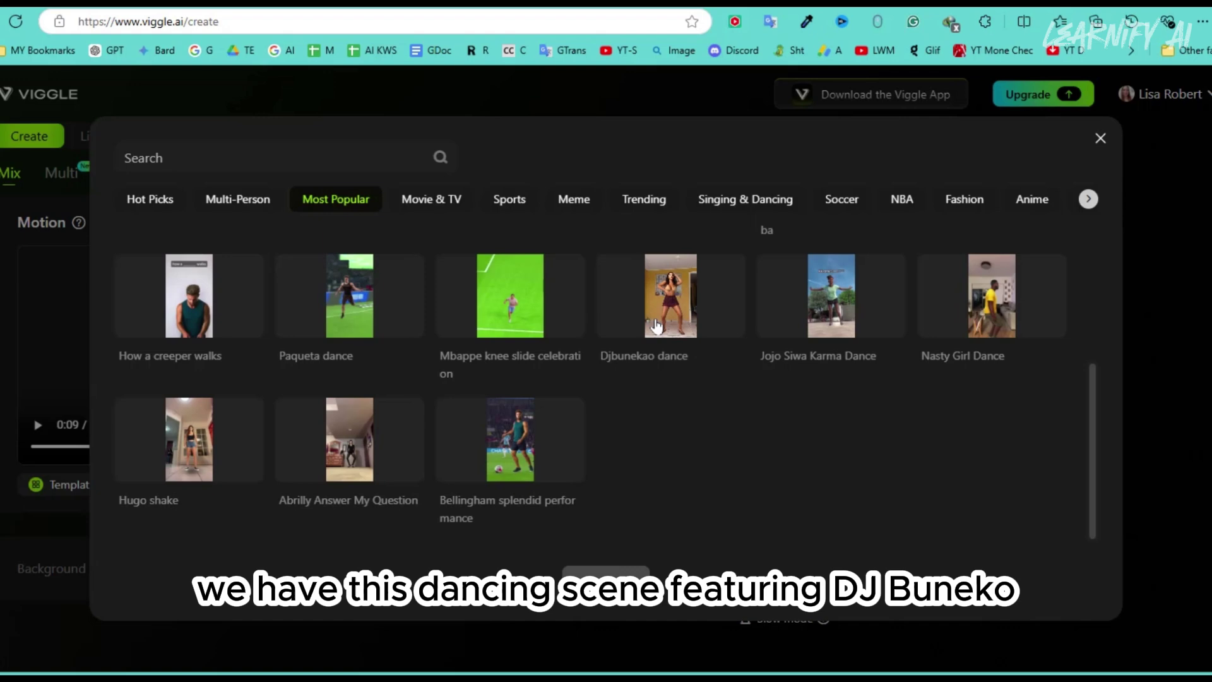
click(671, 297)
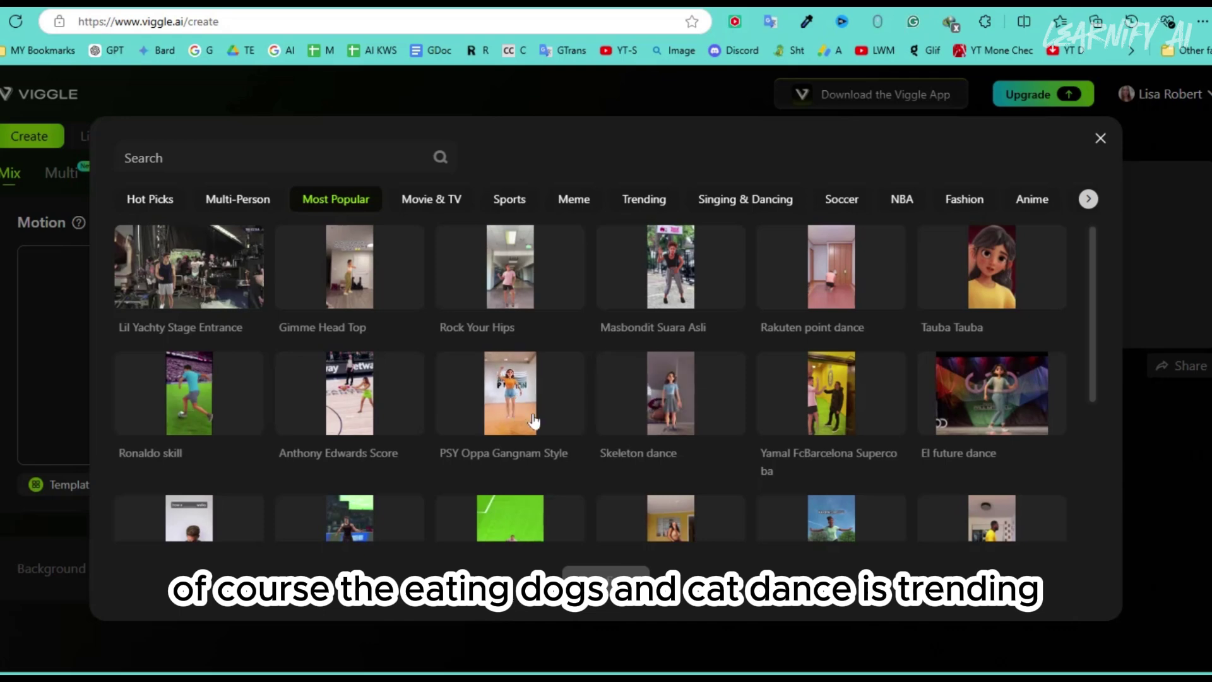
Step: Choose the Skeleton dance template as Motion and begin uploading a dog image as the Character
click(670, 392)
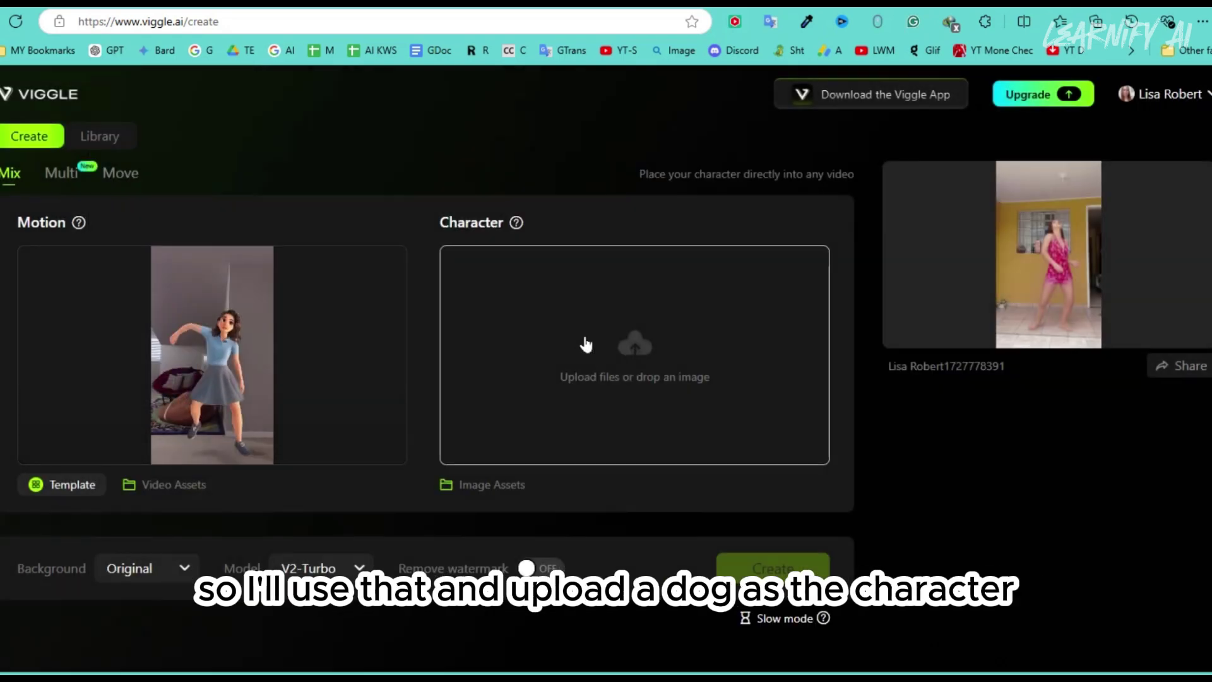
click(604, 457)
click(606, 535)
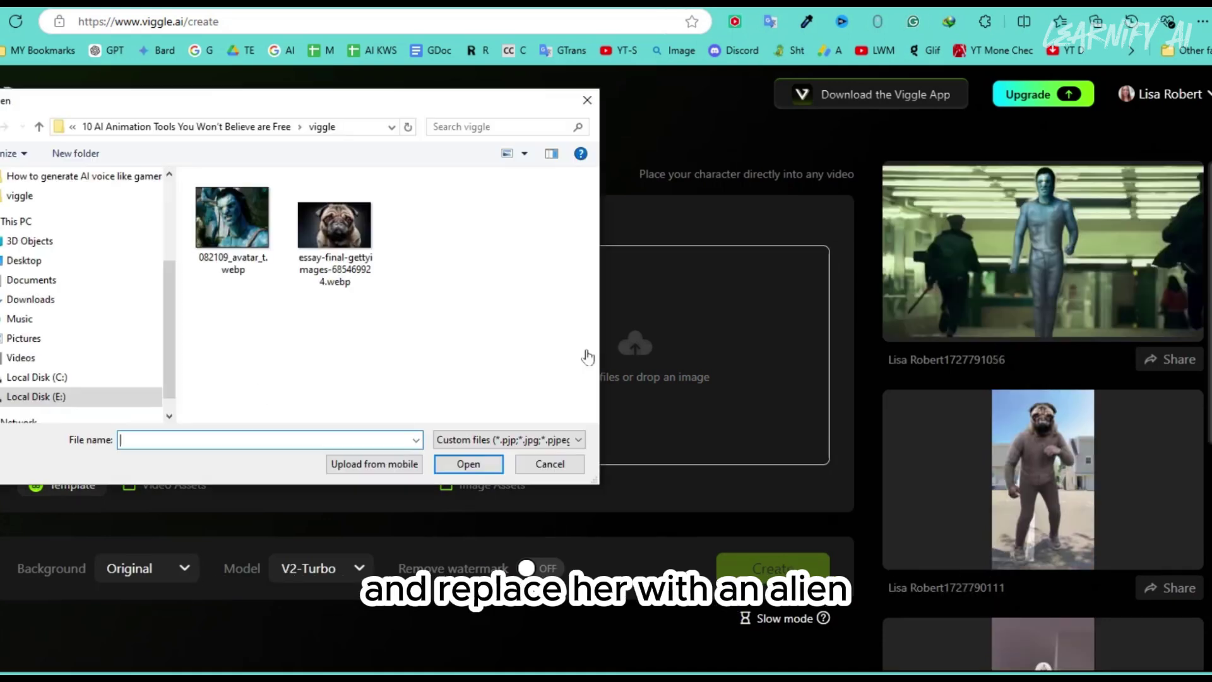
Step: Load the Minimax clip as Motion and the green alien image as the Character
double_click(235, 252)
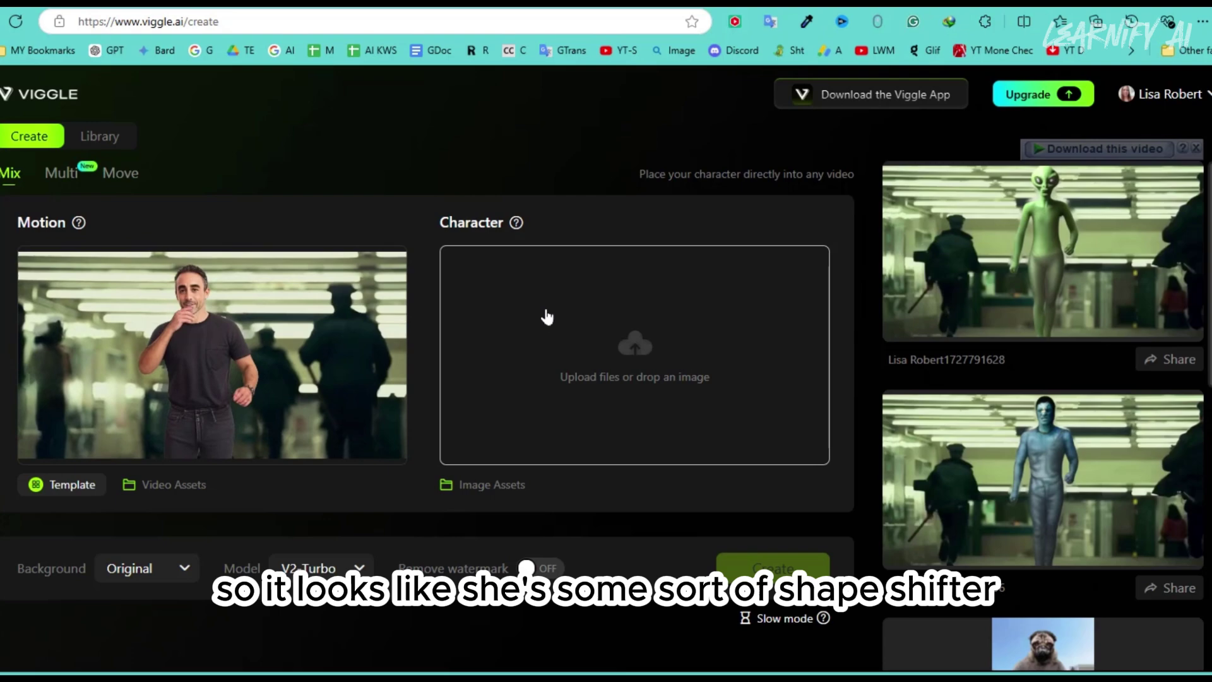
click(546, 317)
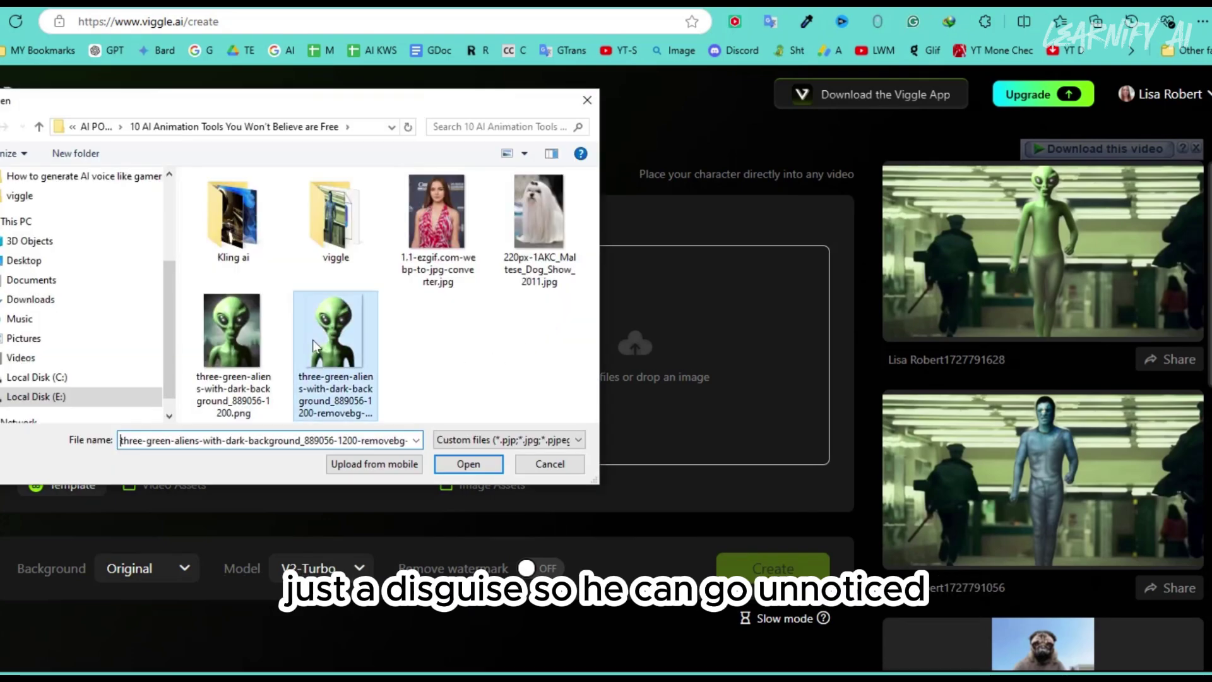
double_click(312, 339)
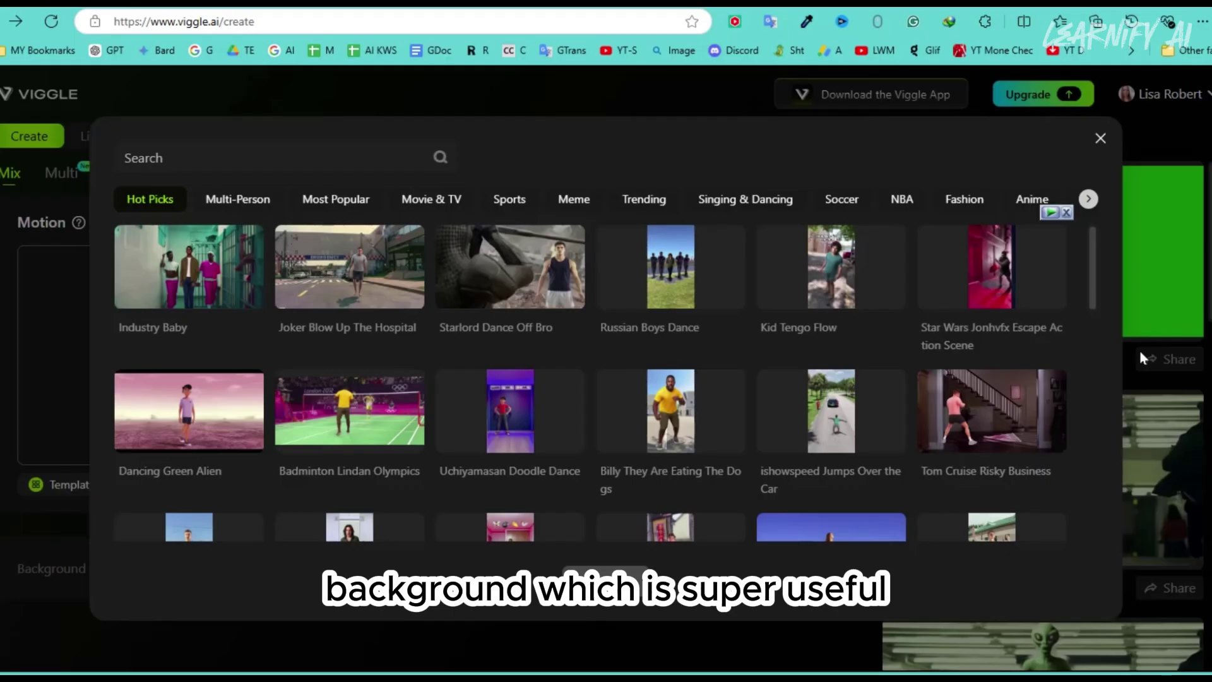
scroll(1077, 454, down, 1)
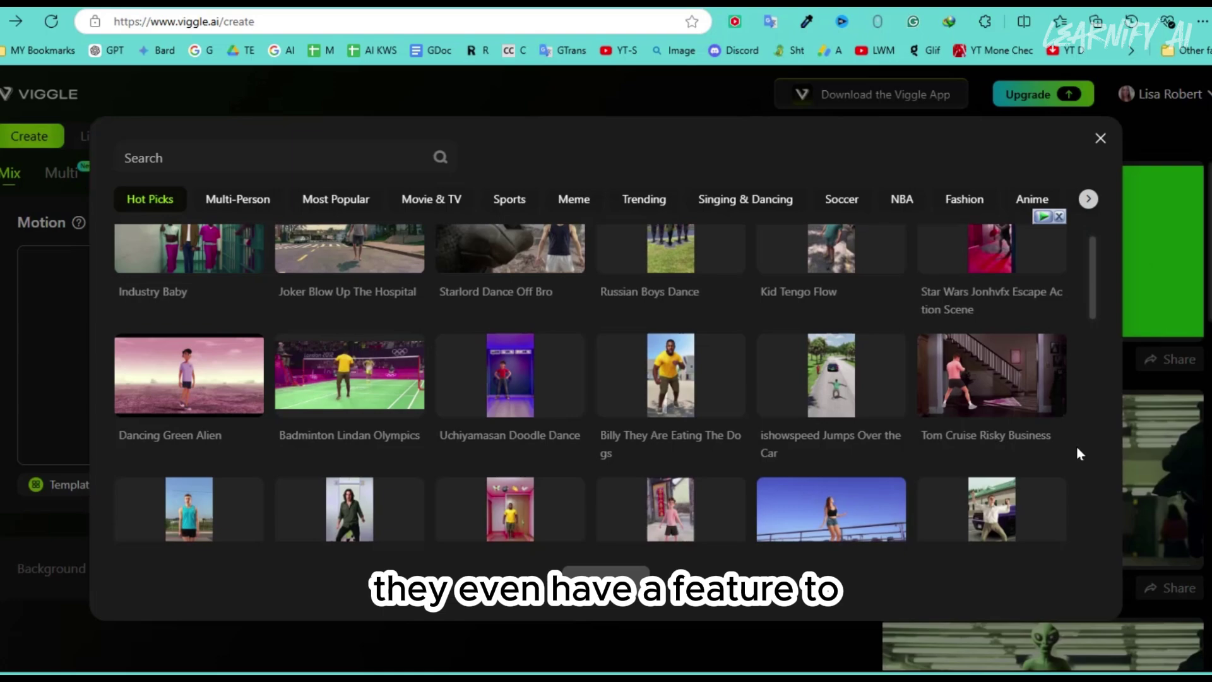
scroll(1076, 454, down, 15)
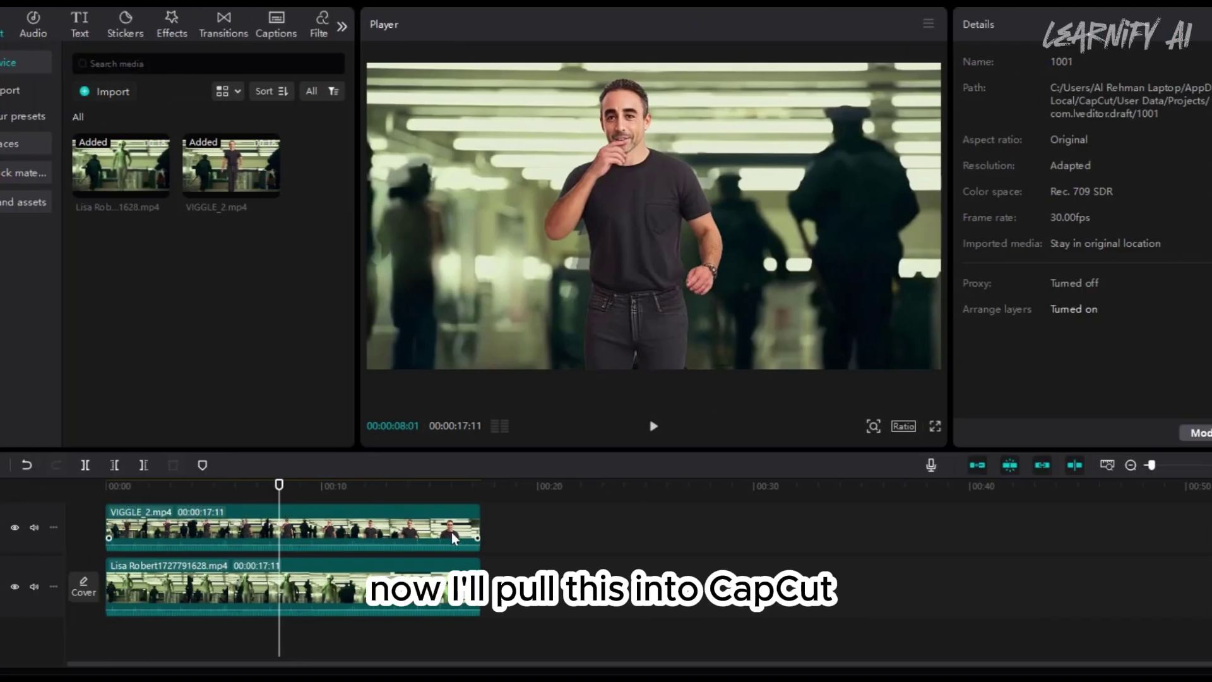
Step: Trim the end of the VIGGLE_2 clip and play back the edit
click(453, 537)
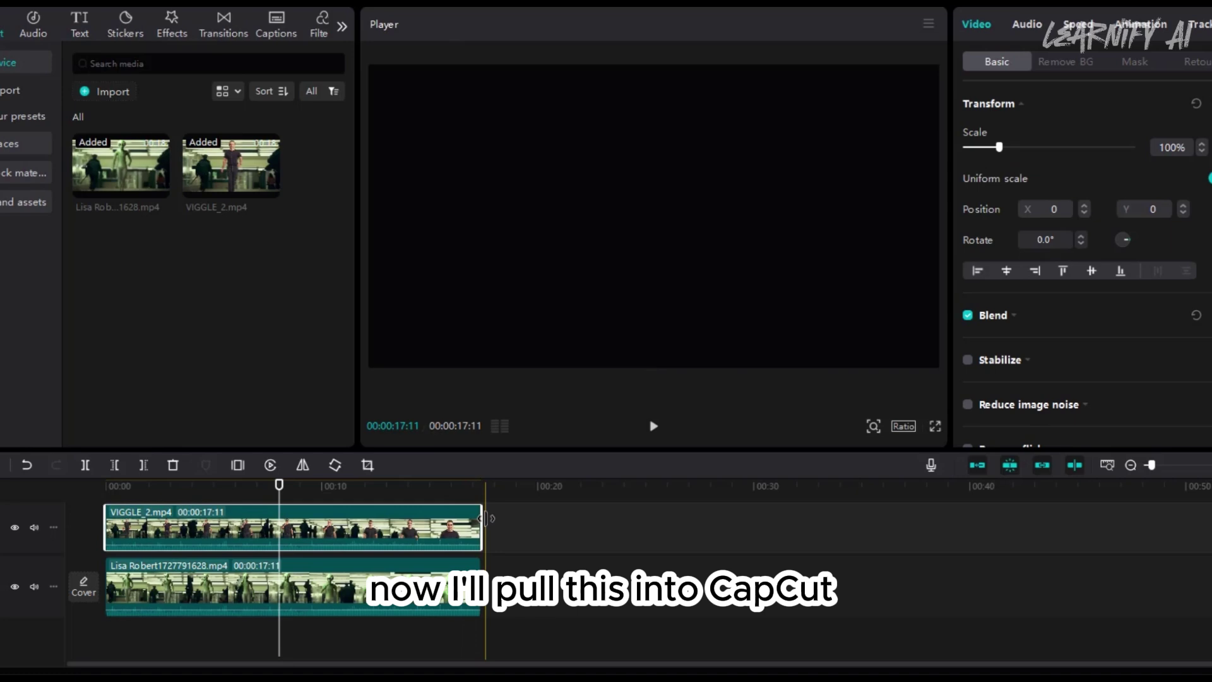
drag(478, 530, 280, 530)
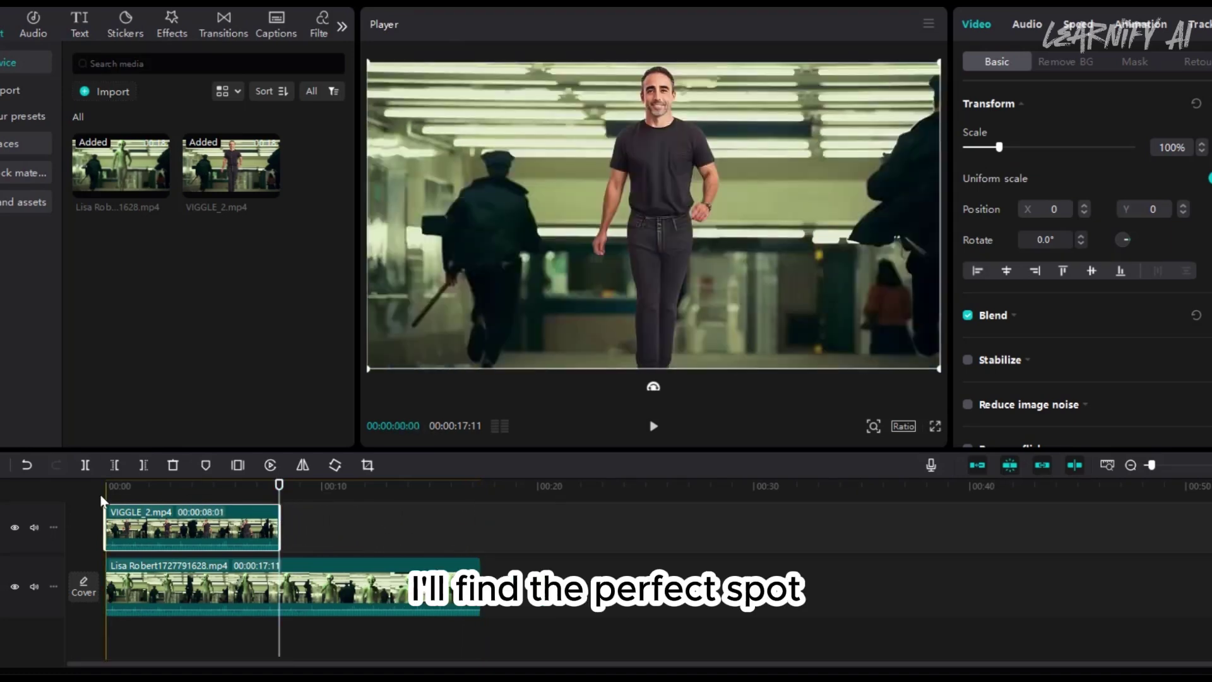
click(111, 486)
key(space)
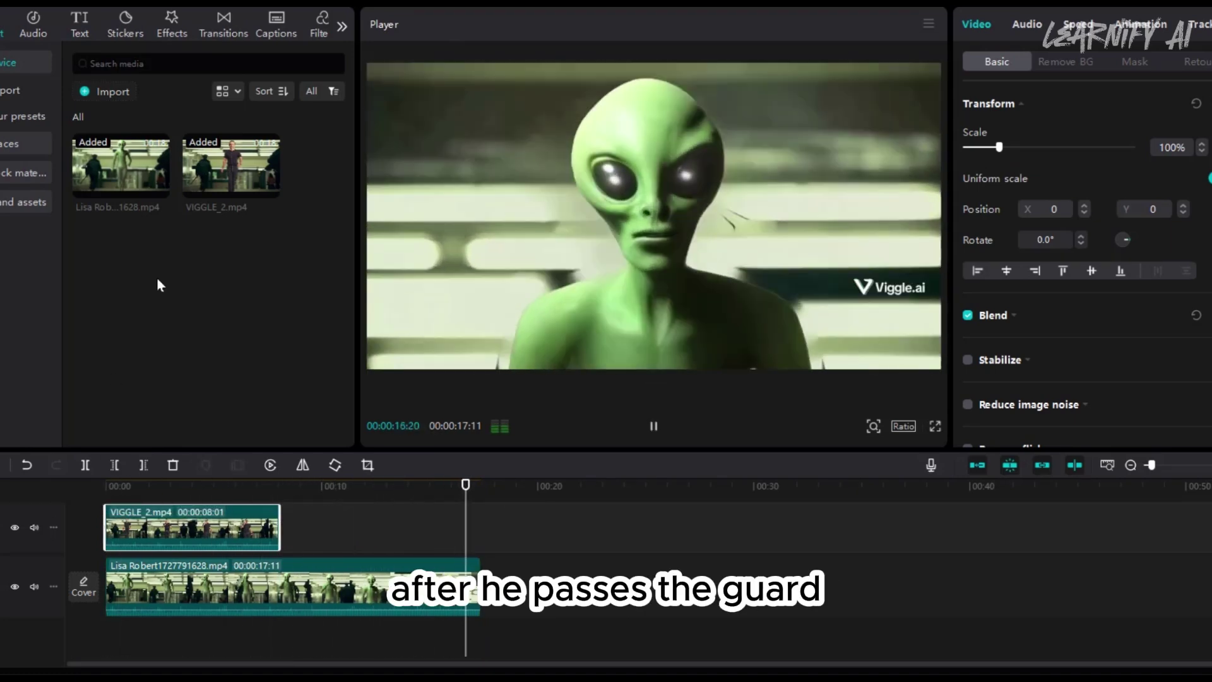
Step: Trim the alien clip's start, move VIGGLE_2 before it on the main track, and add a Mix transition
click(328, 587)
drag(116, 584, 278, 584)
drag(222, 530, 222, 584)
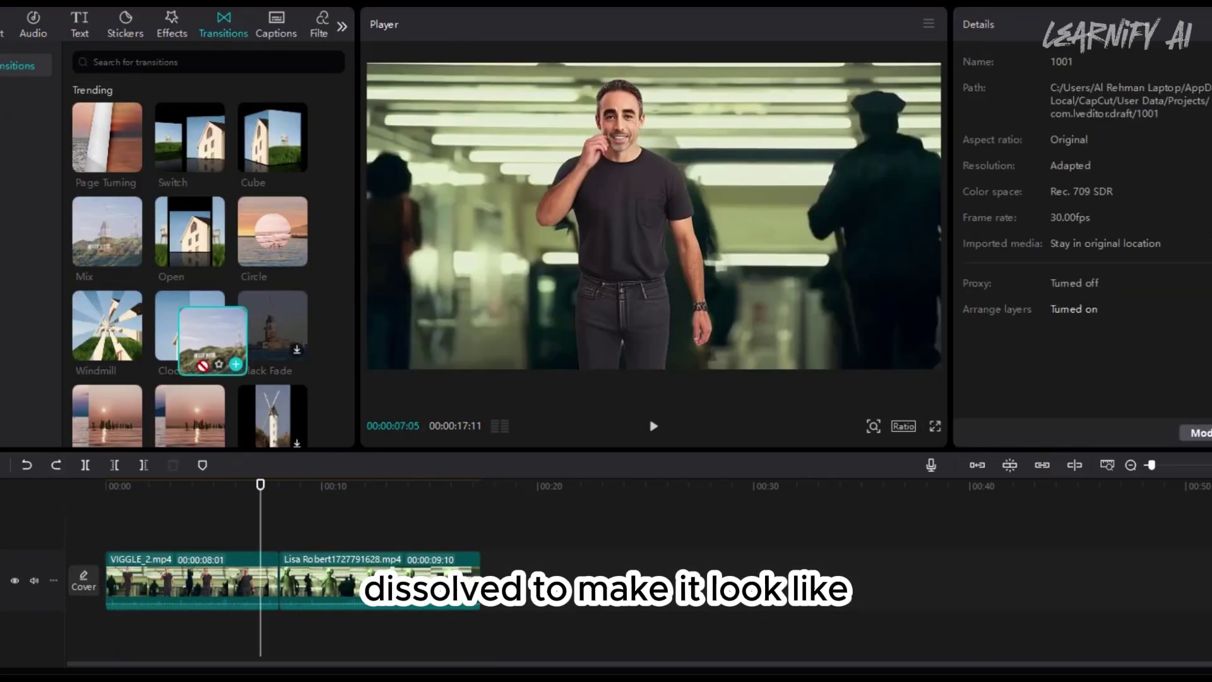
drag(213, 340, 278, 580)
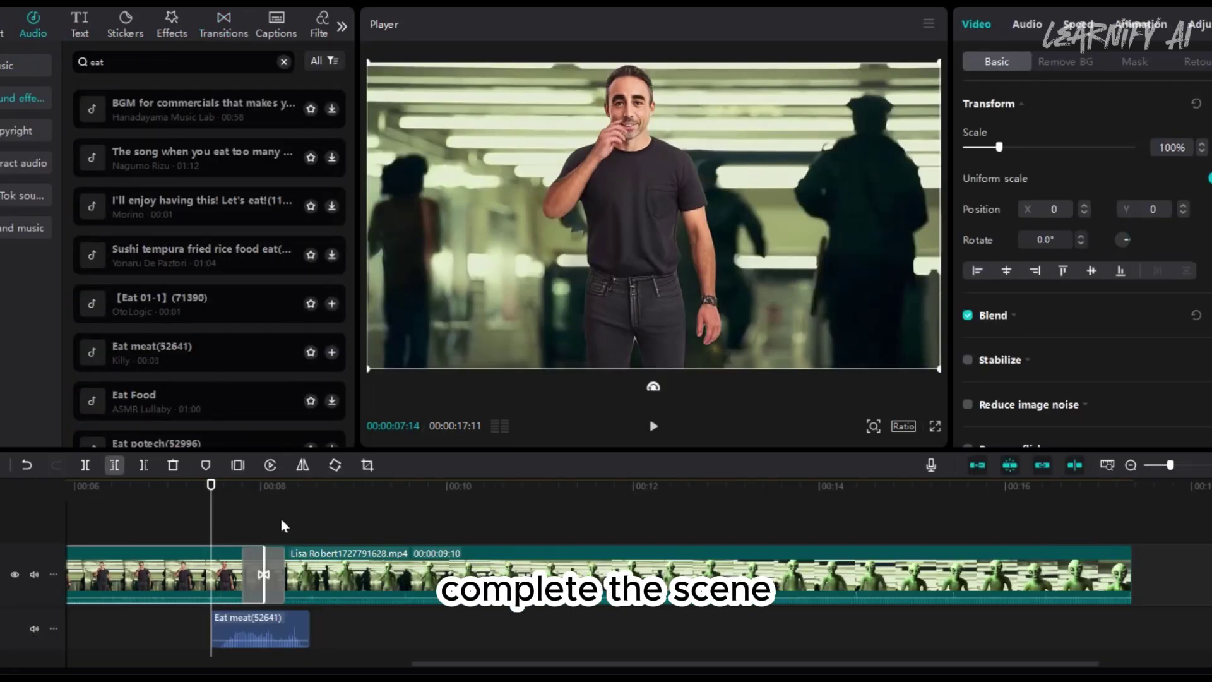
click(249, 517)
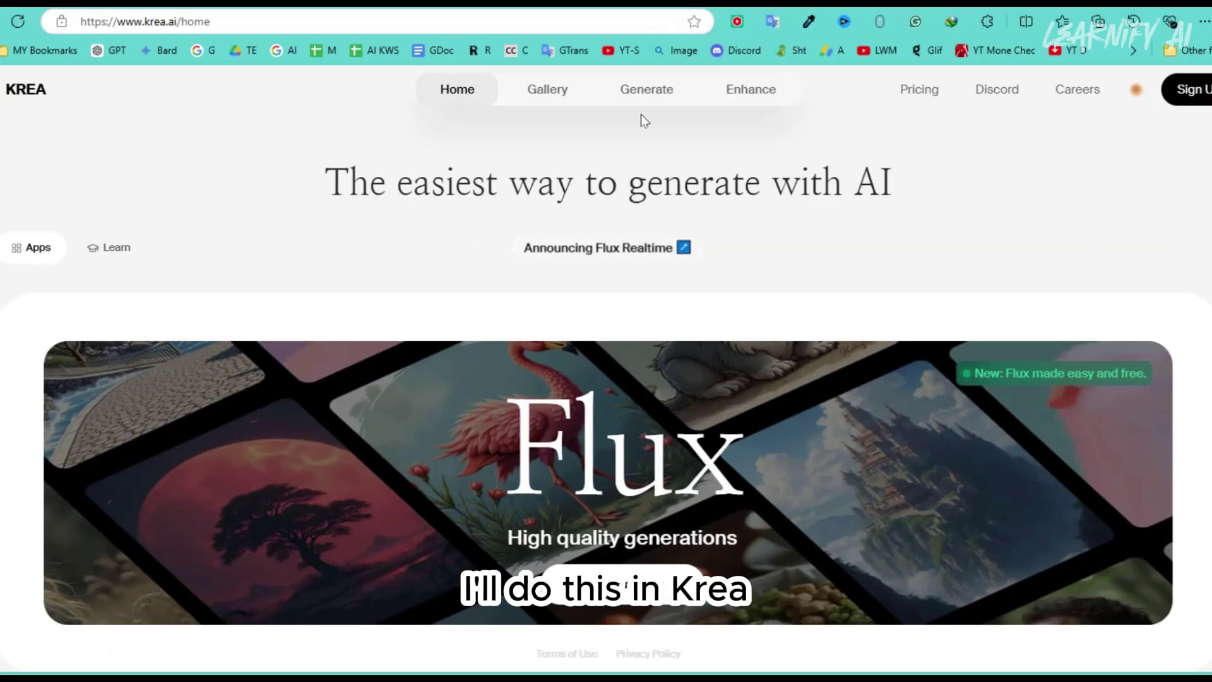
Step: Load the alien video into Krea's Enhancer, review its prompt and Cinematic preset, and start enhancing
scroll(938, 364, down, 9)
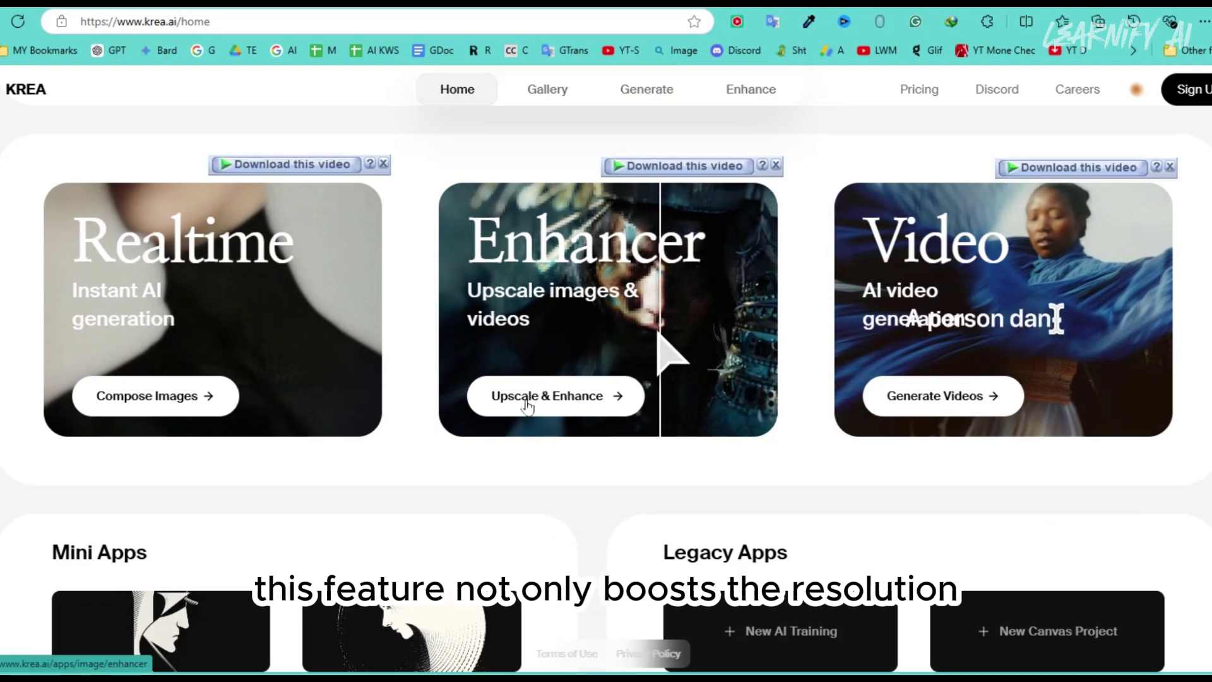
click(525, 401)
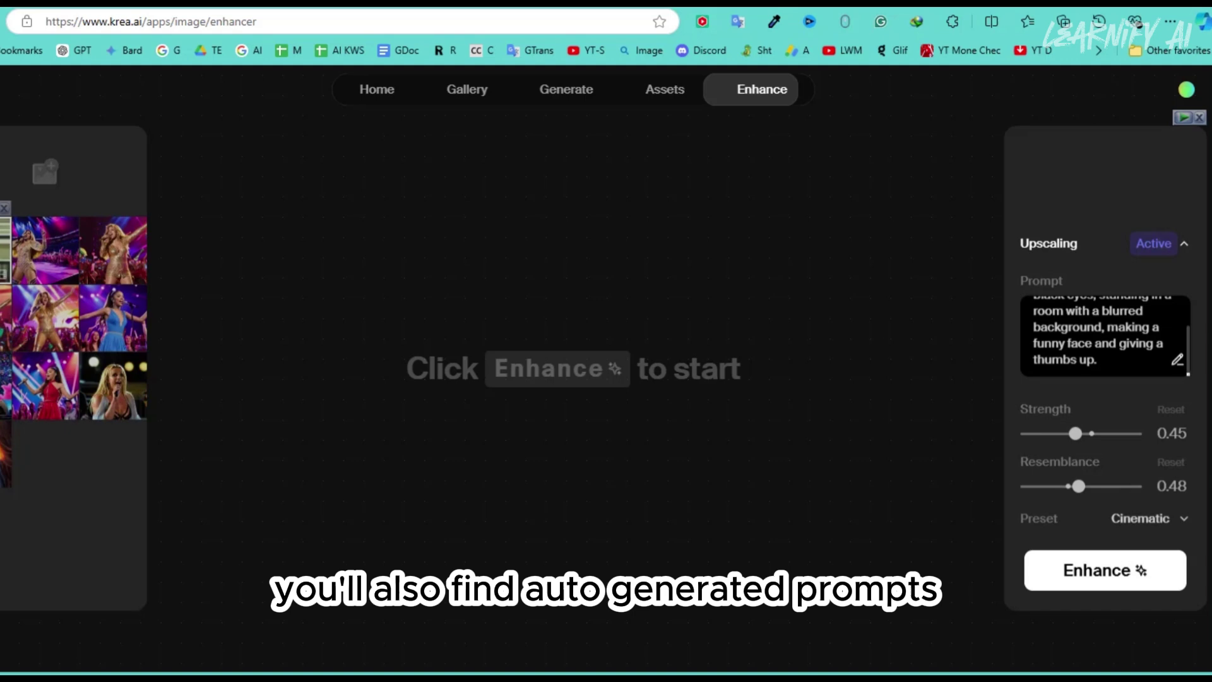
scroll(1111, 379, up, 4)
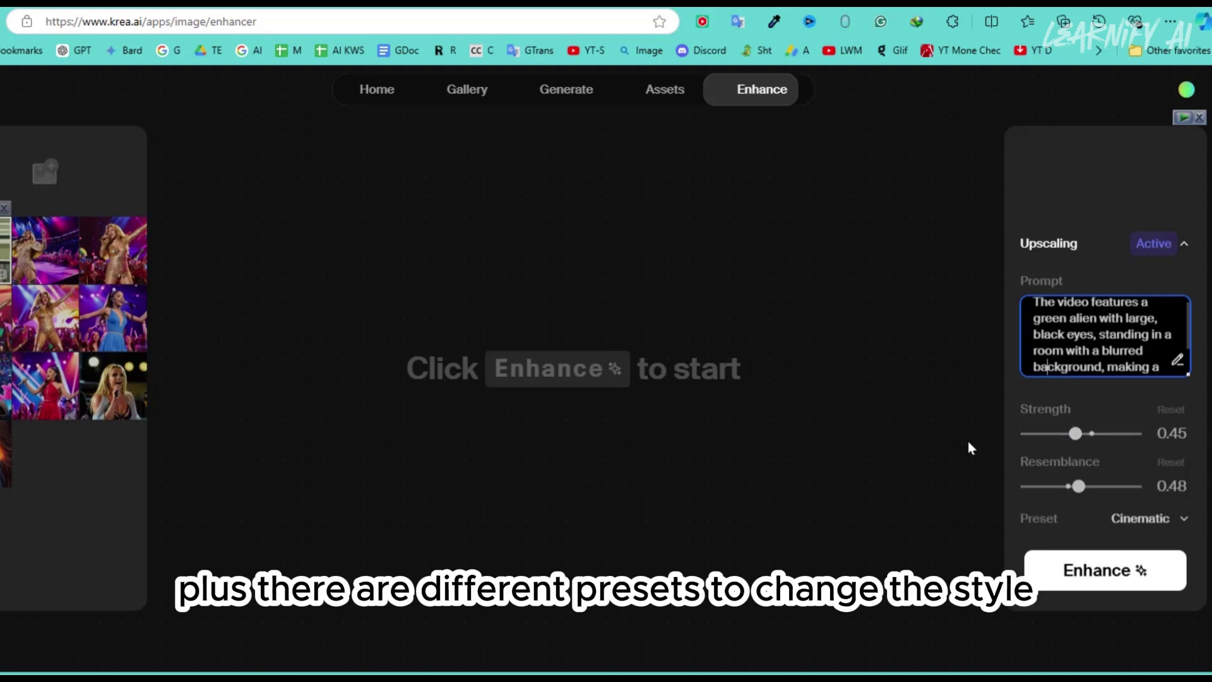
key(Down)
key(Down)
scroll(1195, 433, down, 1)
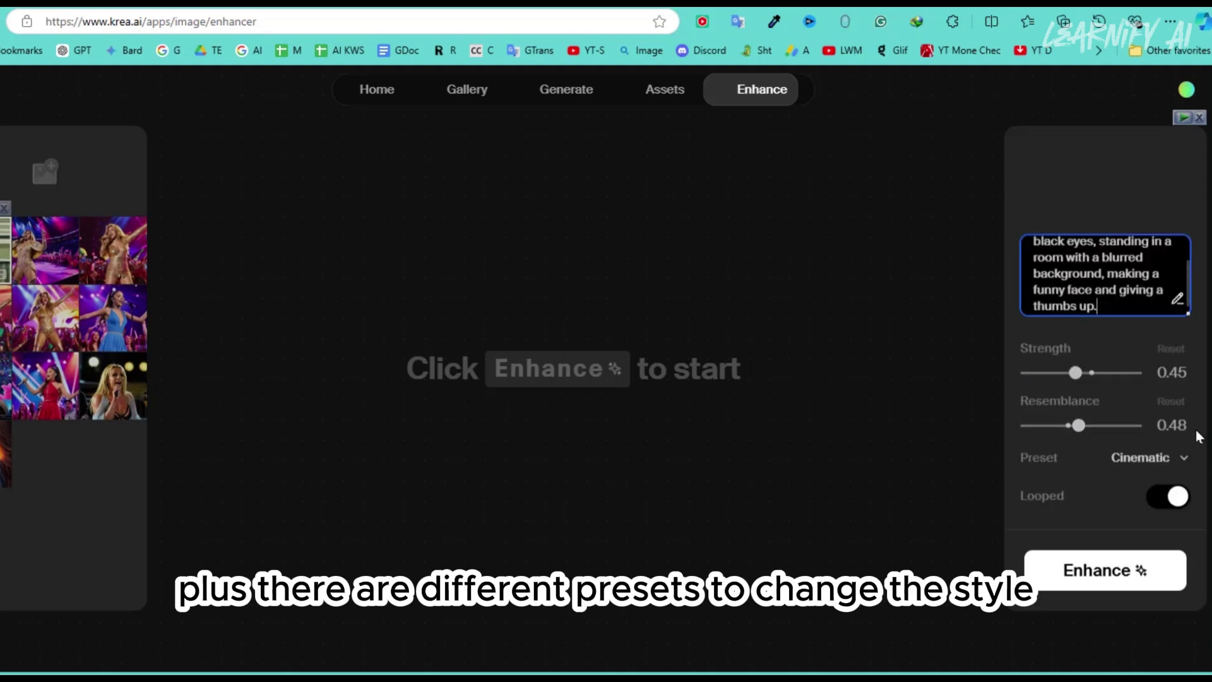
click(1115, 573)
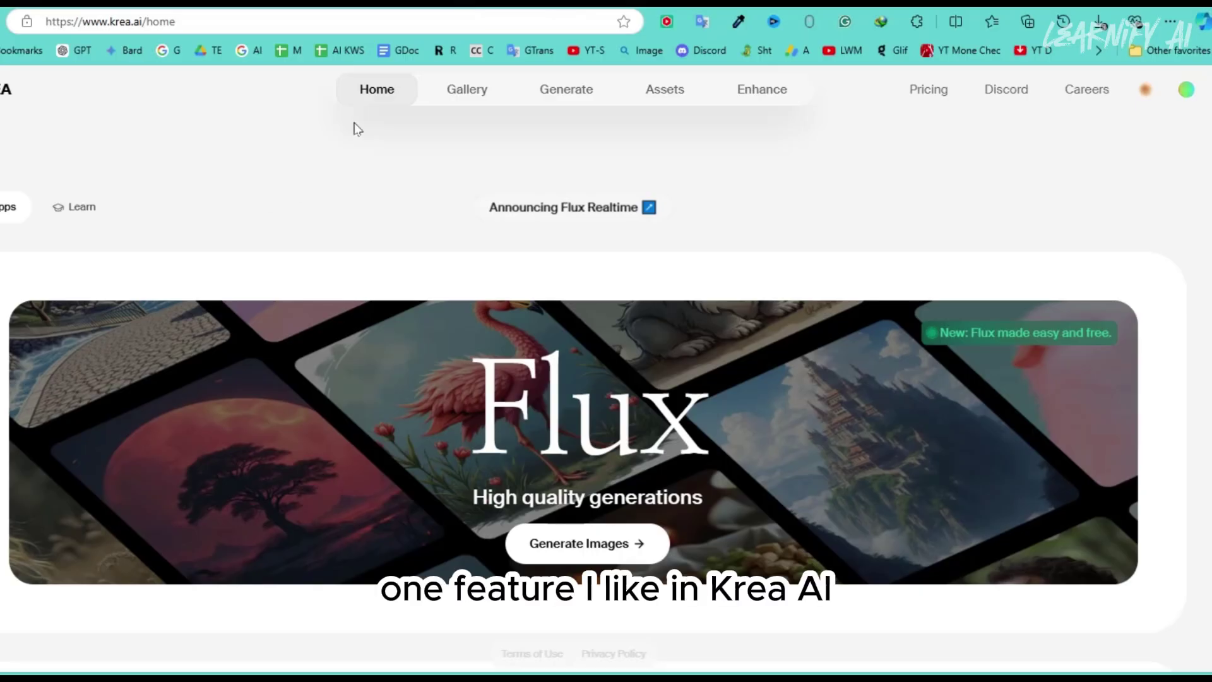
Step: In Krea's video generator, make the dancers image the first keyframe and delete the samurai keyframe
mouse_move(565, 97)
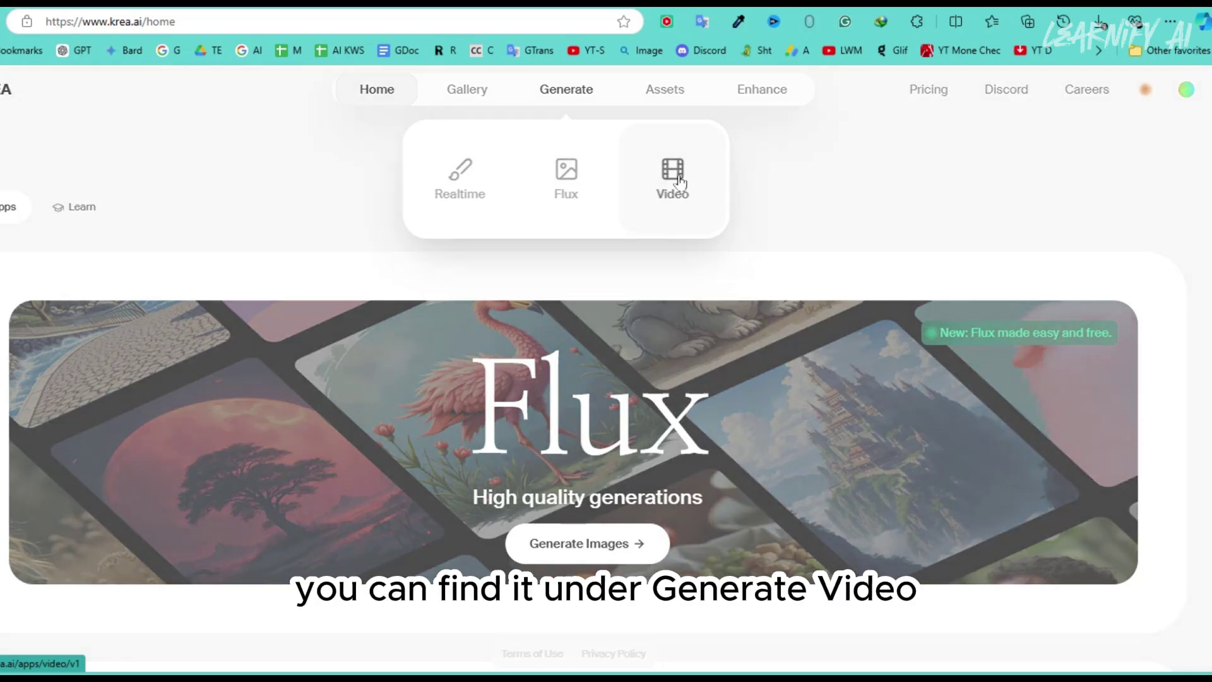
click(674, 174)
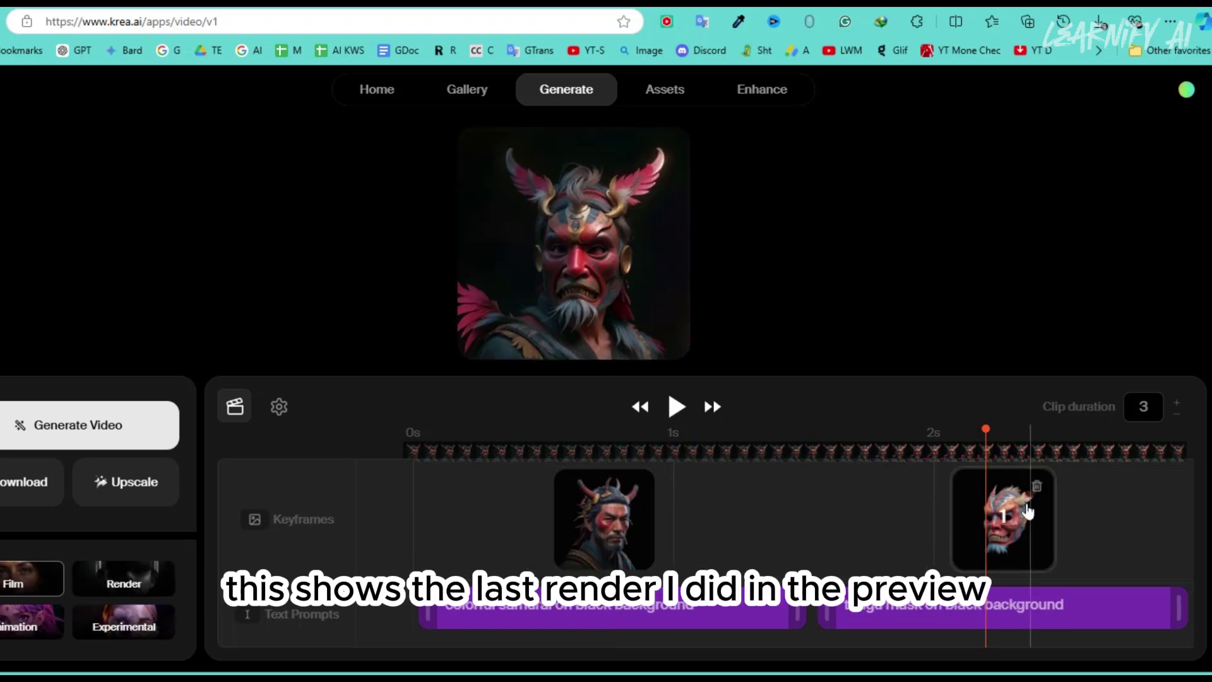
click(549, 518)
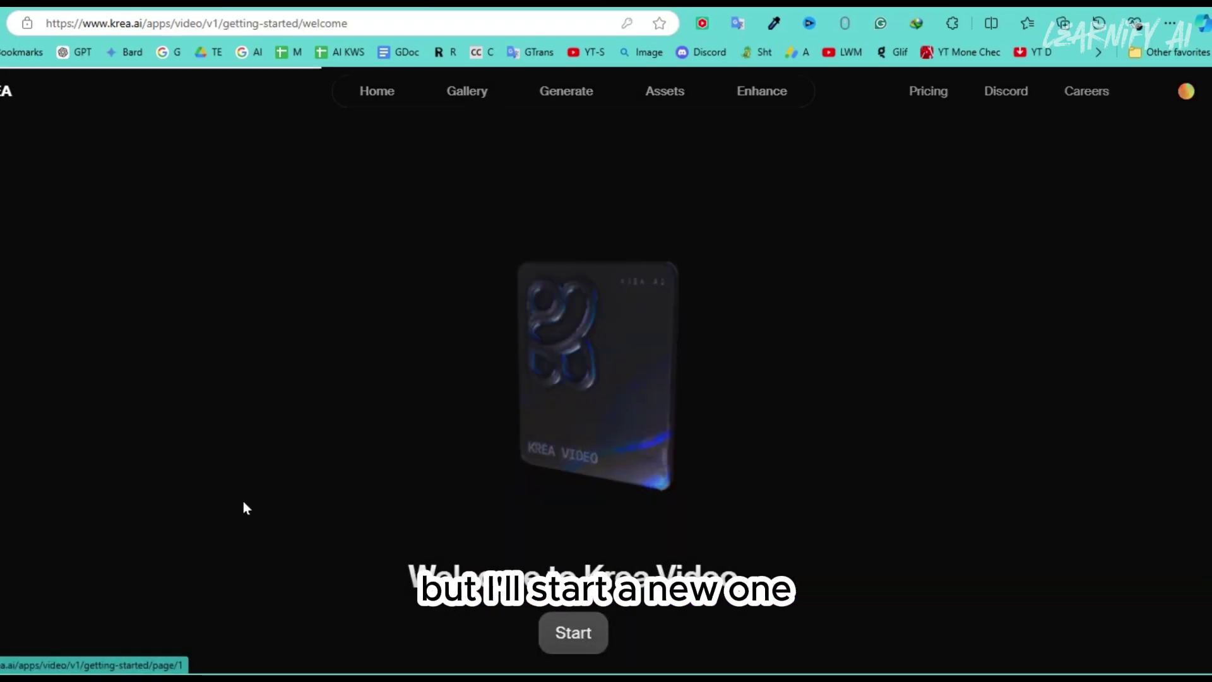
click(542, 625)
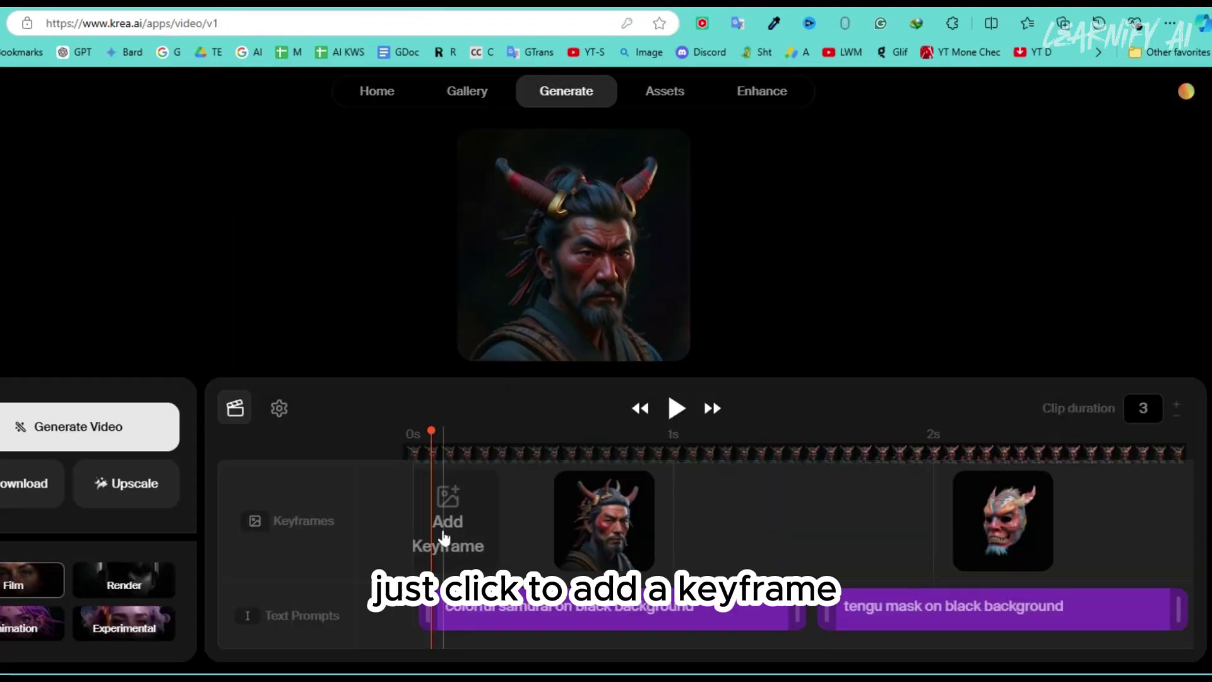
click(448, 518)
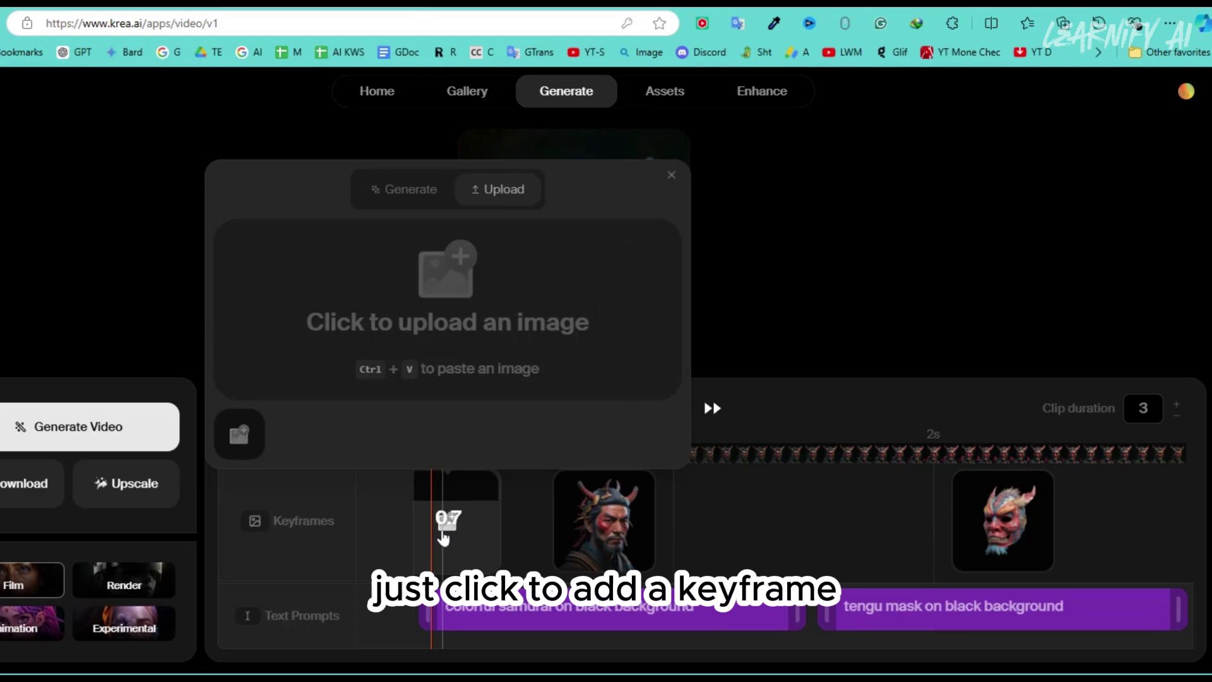
click(522, 327)
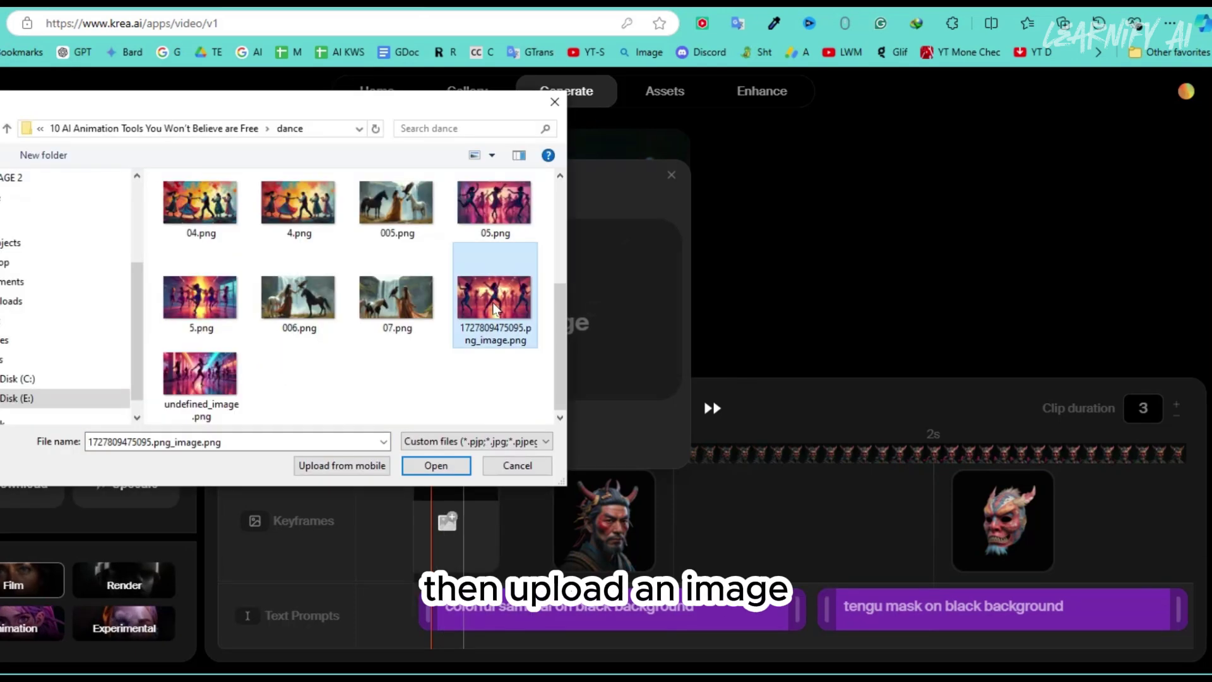
click(433, 465)
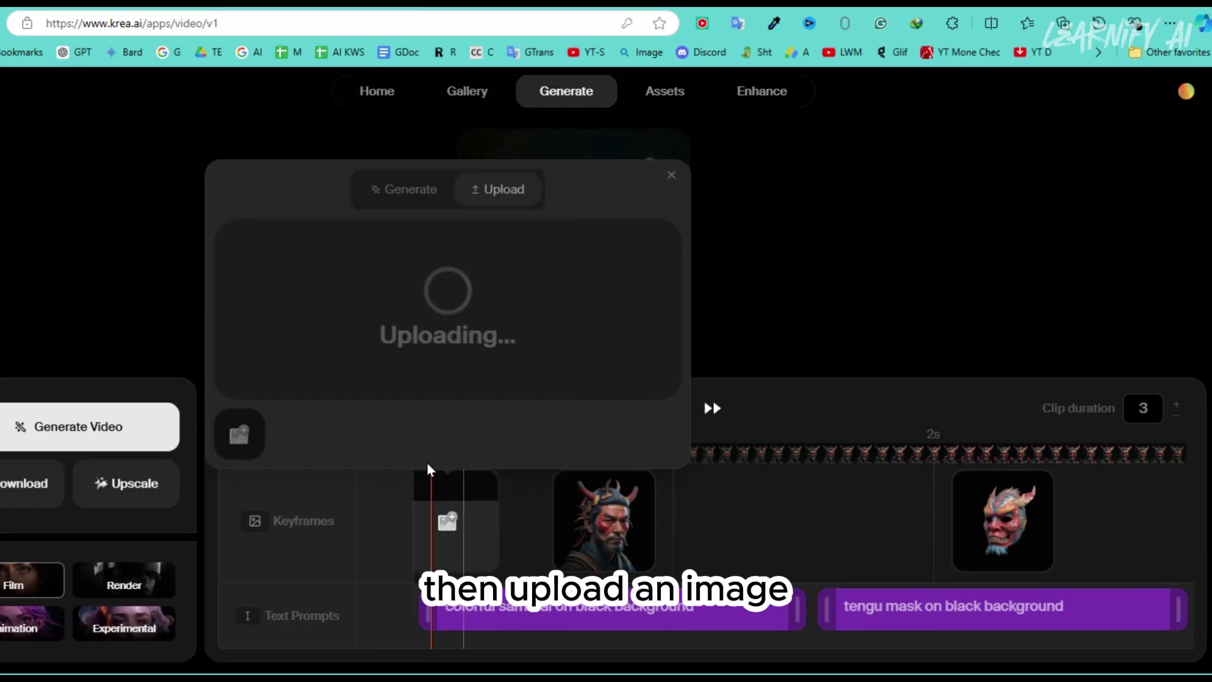
click(517, 527)
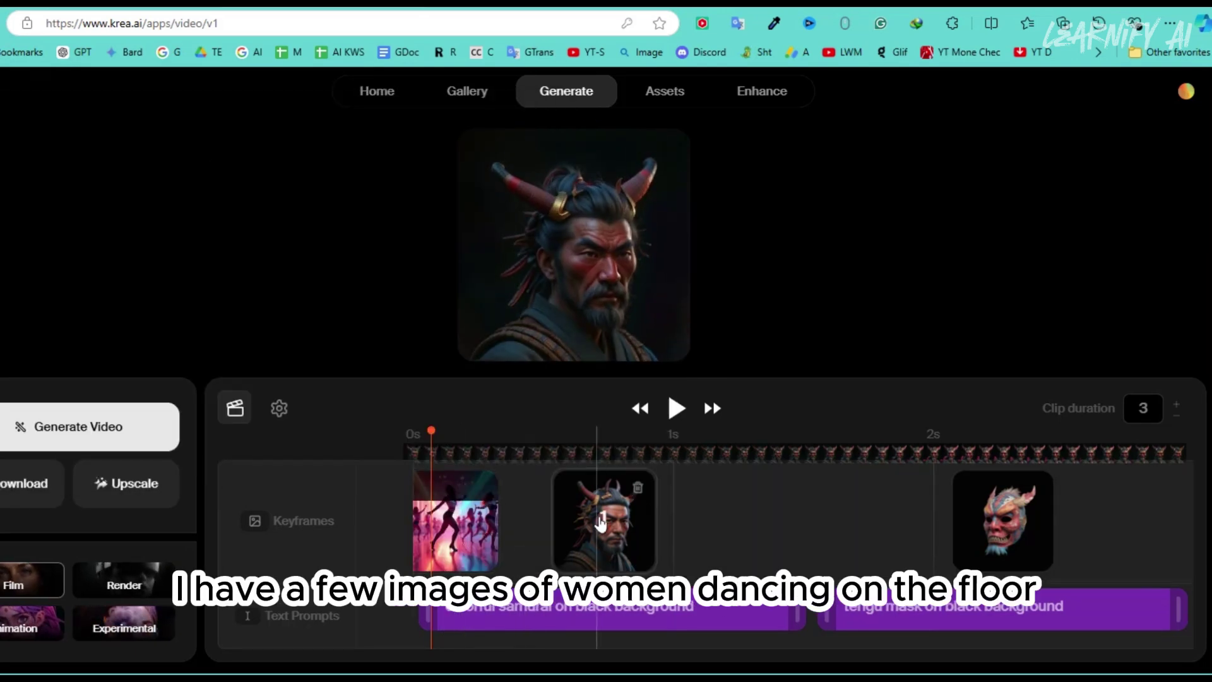
click(637, 487)
click(606, 524)
click(1186, 424)
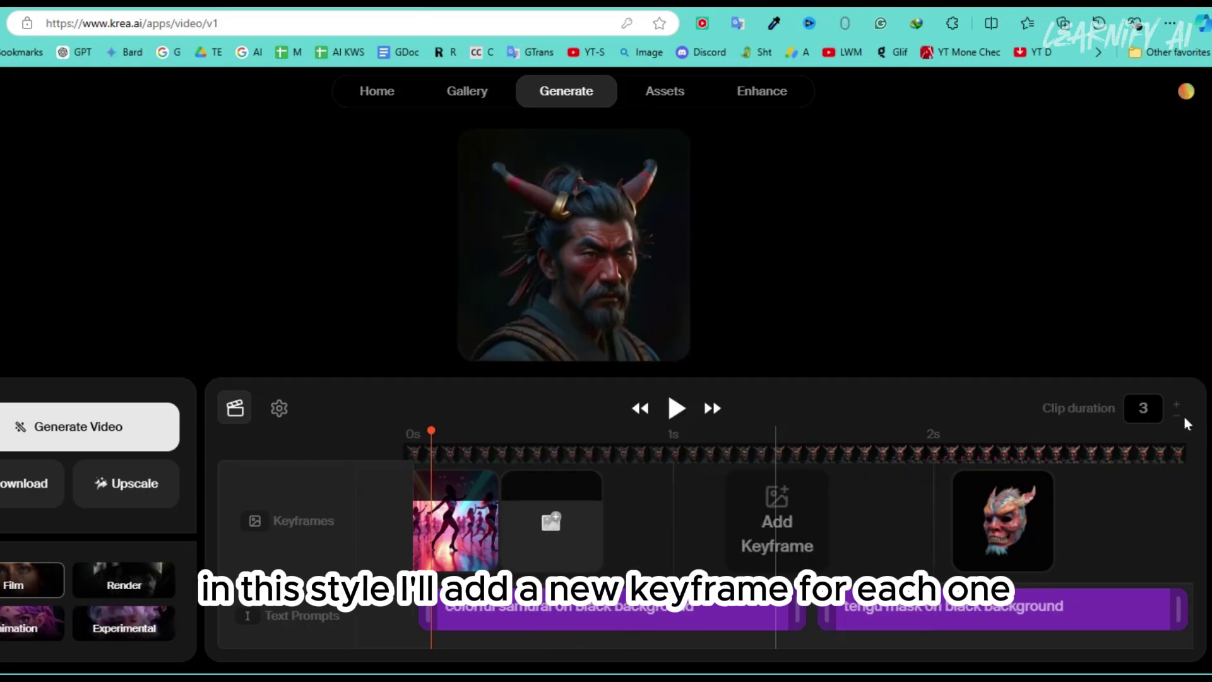
Step: Extend the clip duration to 10 seconds
click(1176, 406)
click(1176, 406)
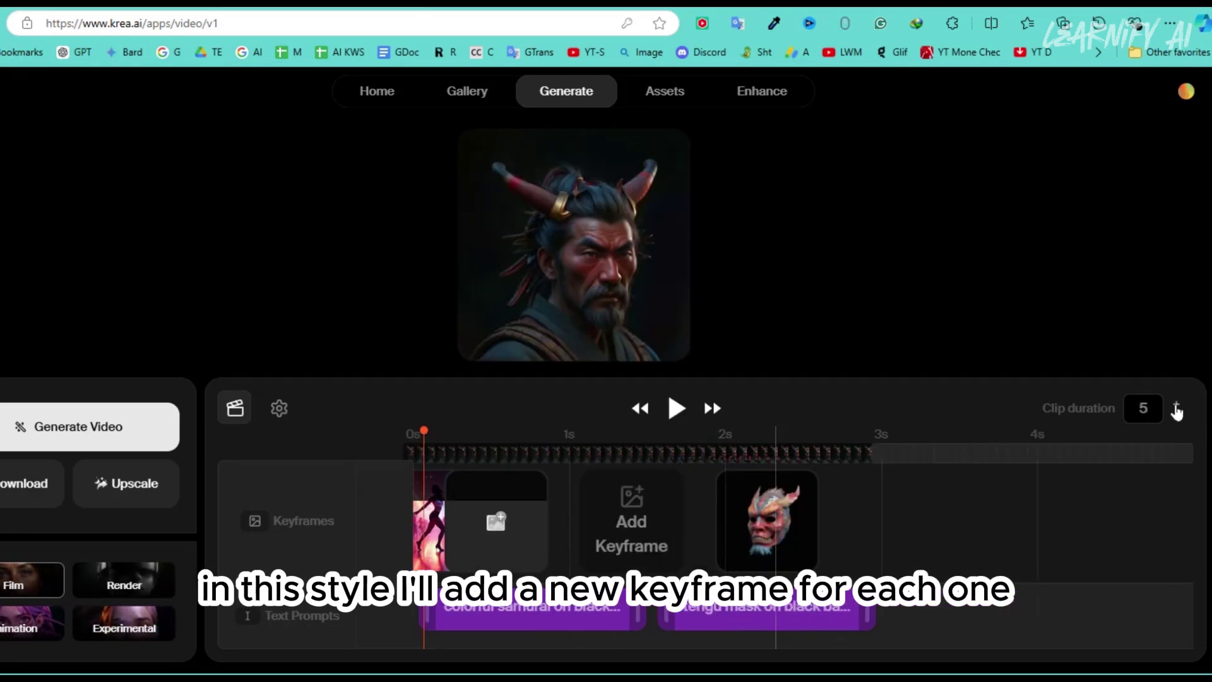
click(1176, 406)
click(1176, 405)
click(1176, 406)
click(1176, 405)
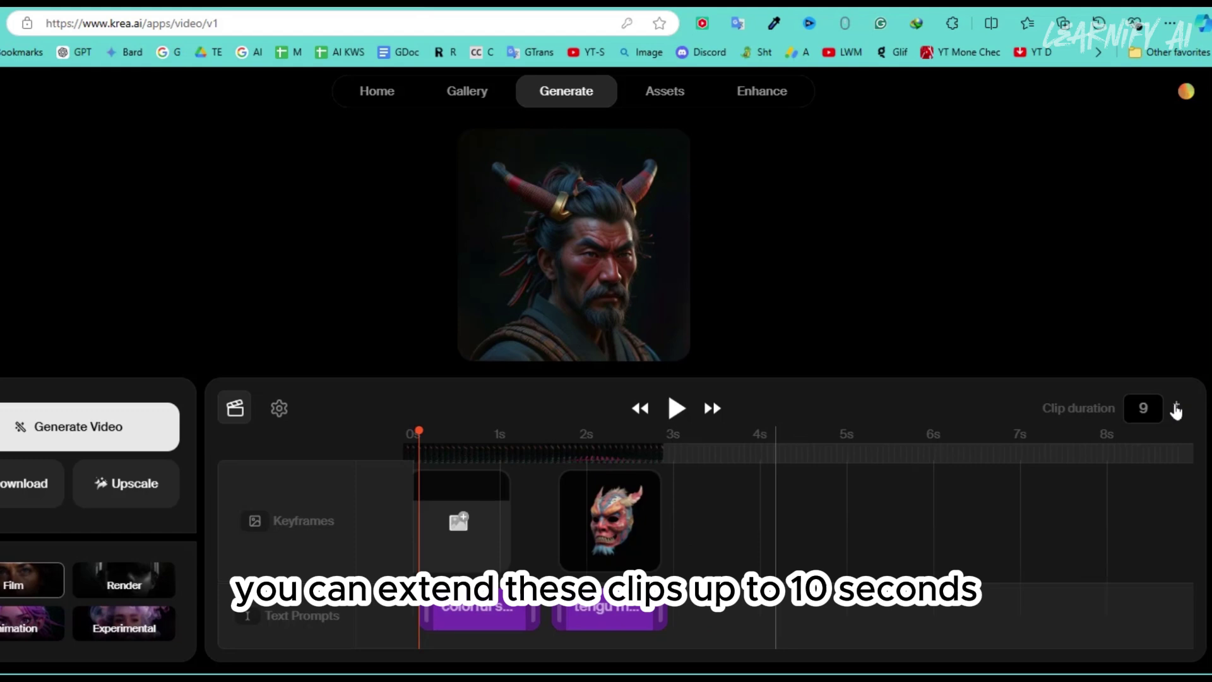
click(1176, 406)
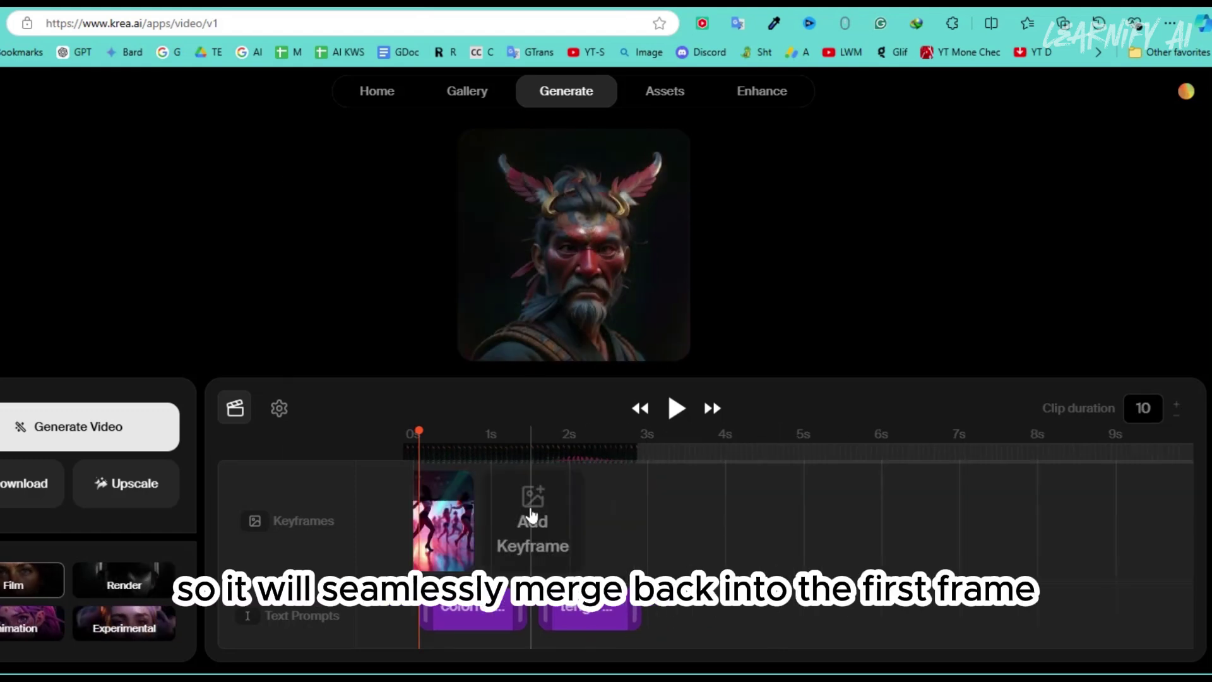
Step: Add the dance image as another keyframe and generate the video
click(533, 514)
click(433, 465)
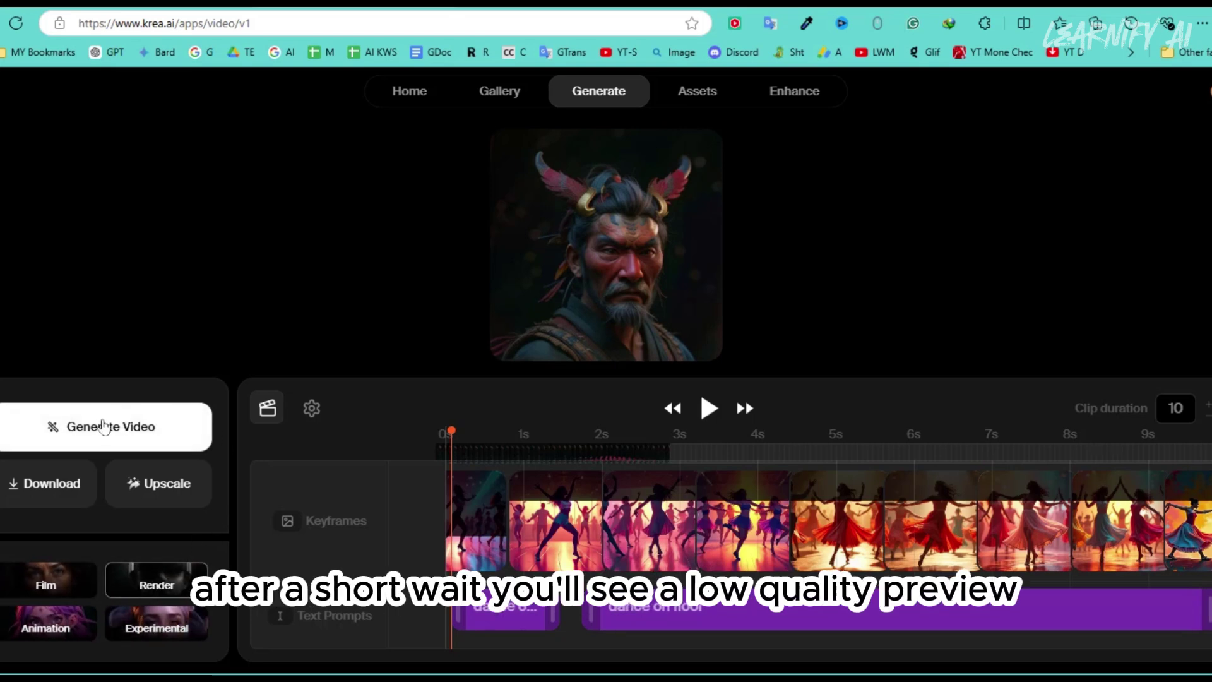
click(104, 426)
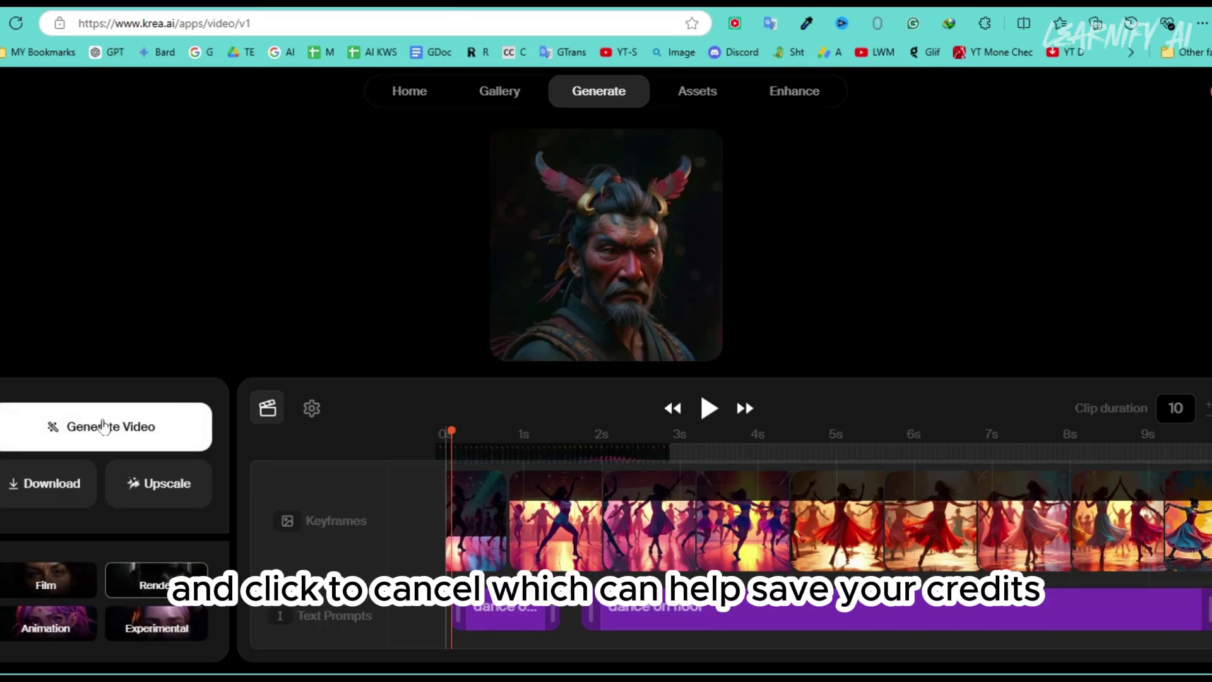
Step: Cancel the running Krea video generation to save credits
click(104, 427)
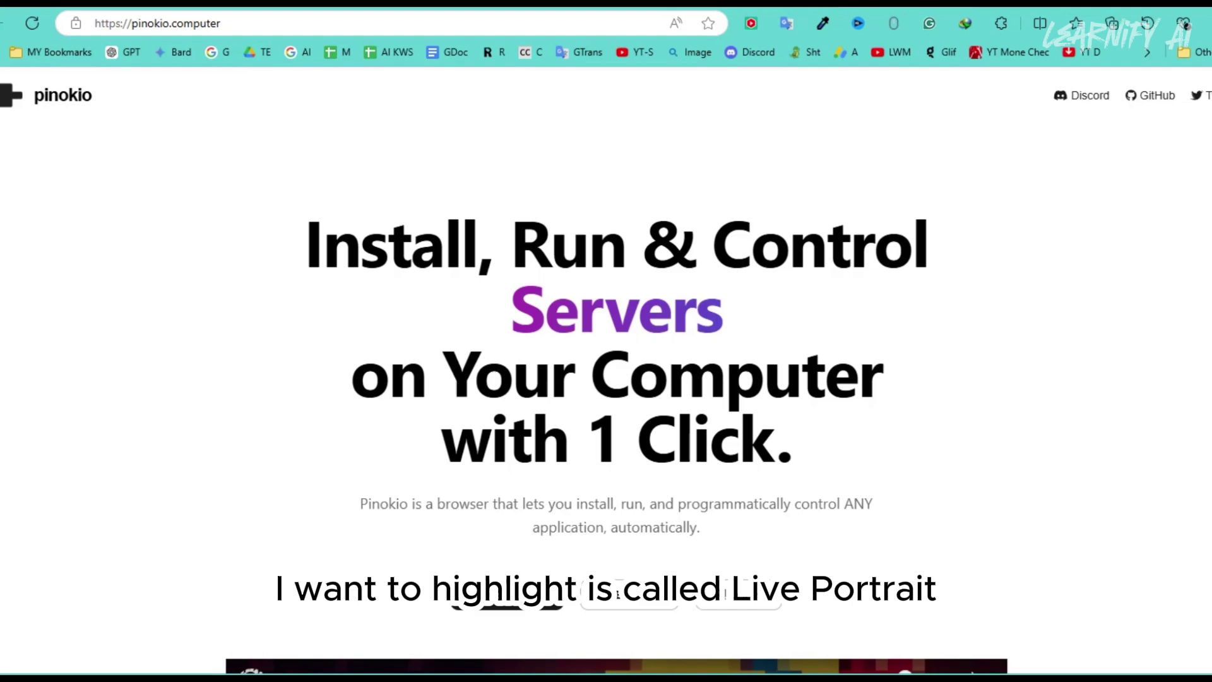
Step: Scroll through Pinokio's Explore scripts down to the LivePortrait card
scroll(617, 371, down, 8)
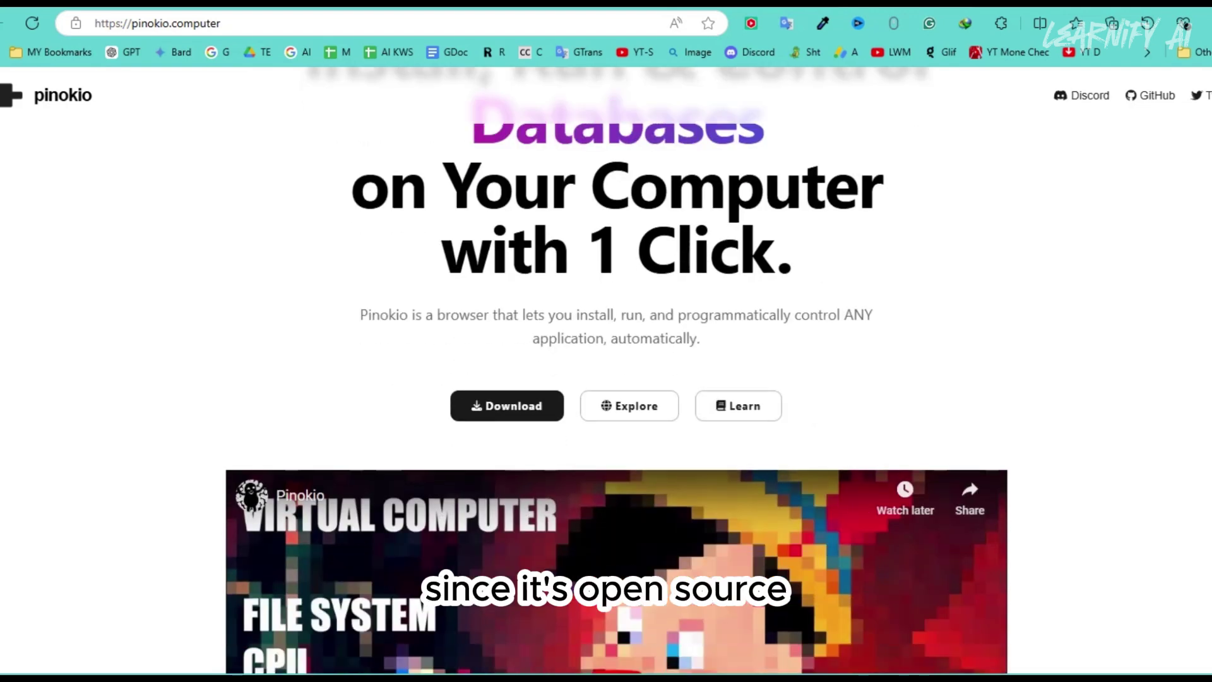
scroll(617, 341, down, 1)
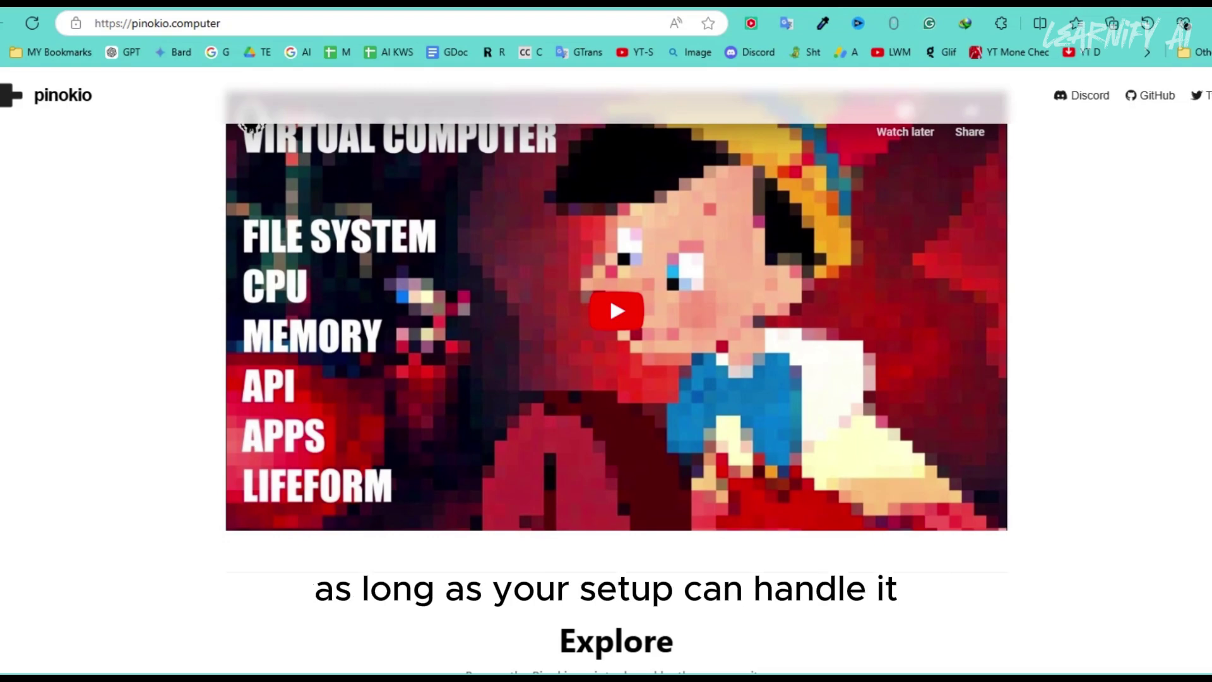
scroll(618, 341, down, 3)
scroll(617, 341, down, 3)
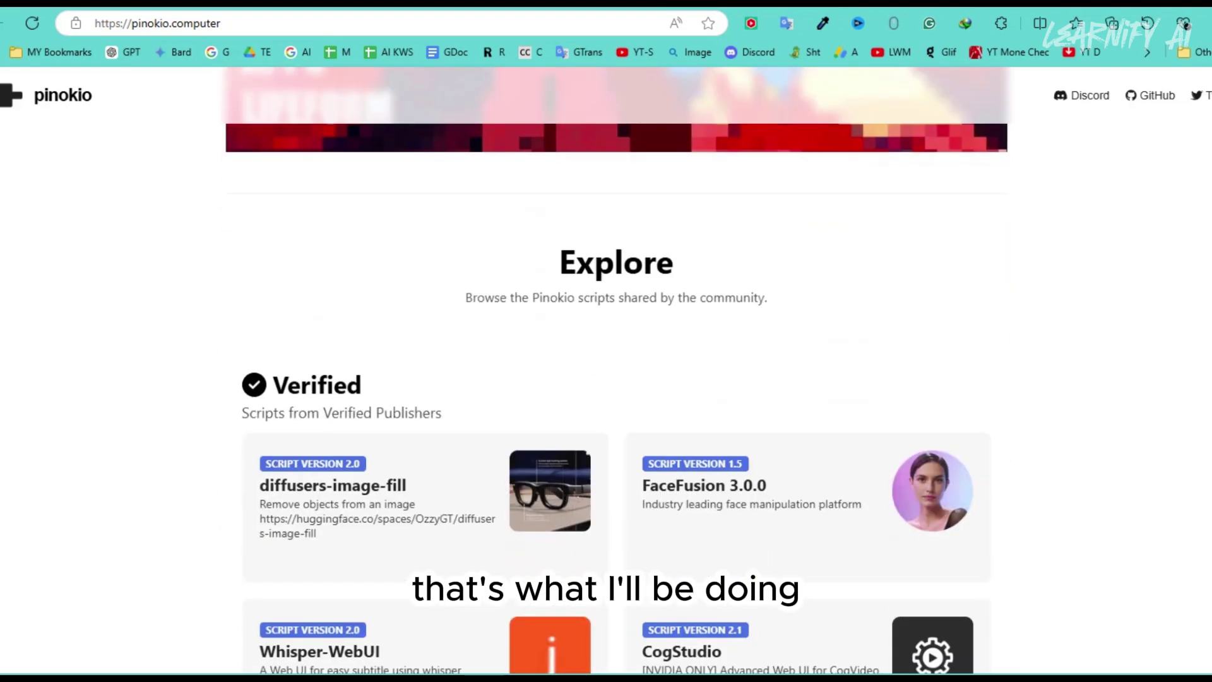
scroll(618, 341, down, 3)
scroll(618, 341, down, 6)
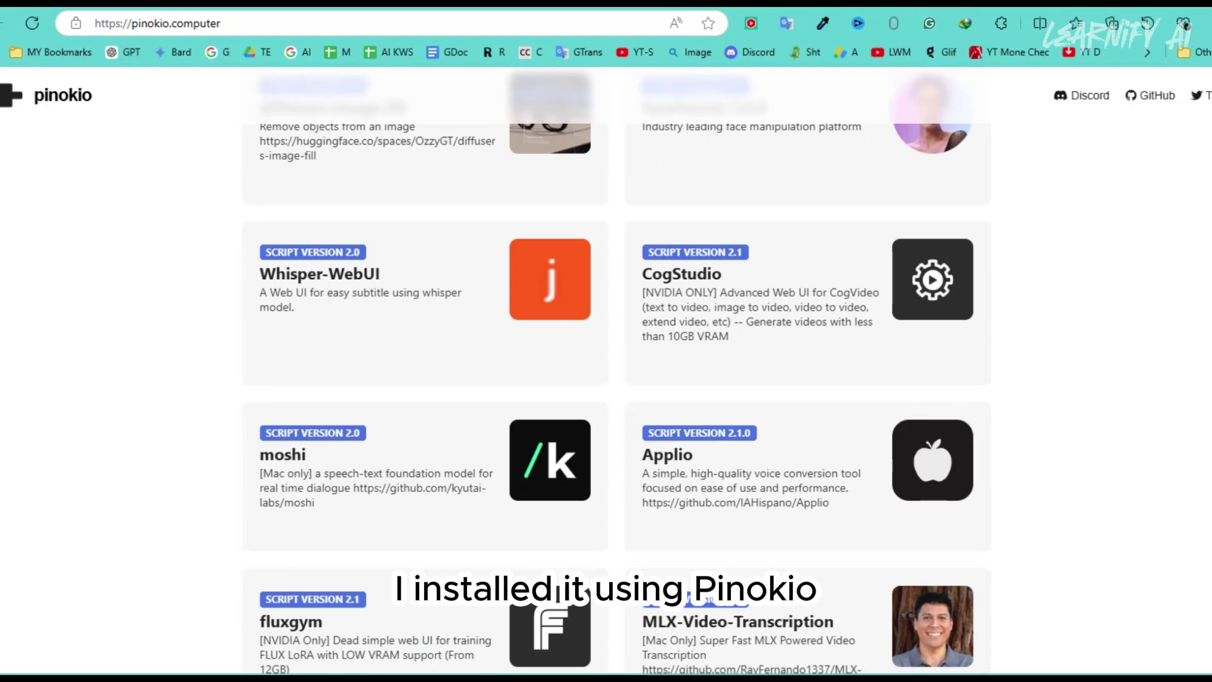
scroll(617, 341, down, 3)
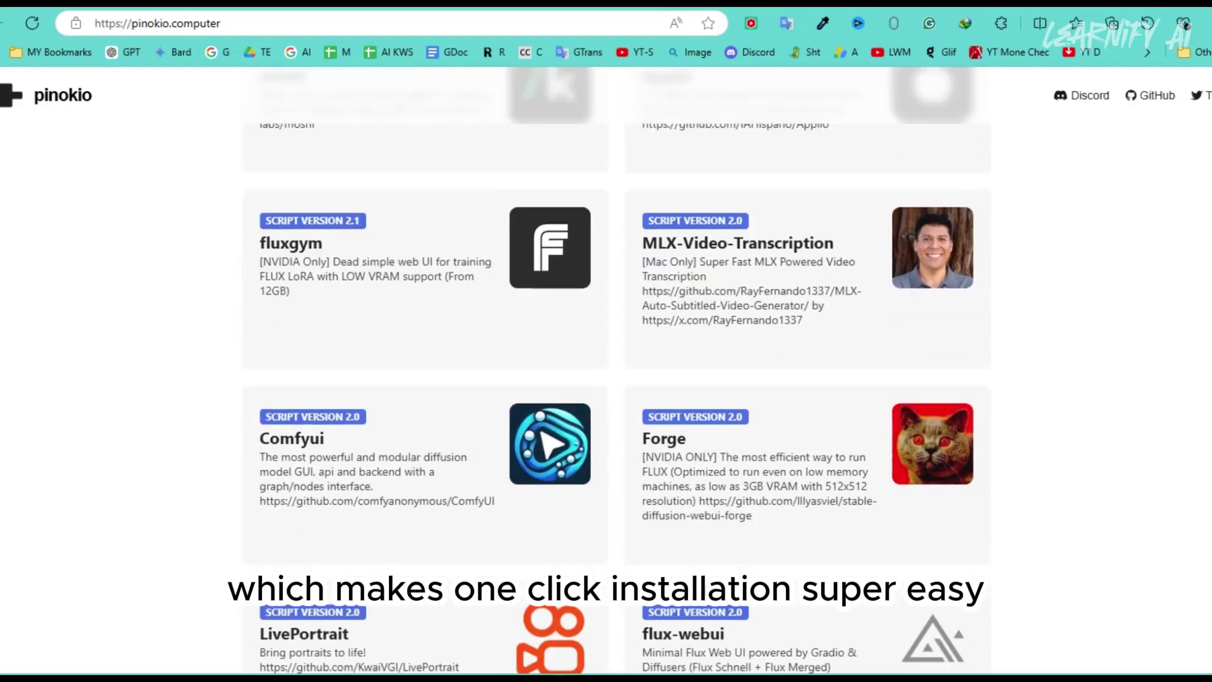
scroll(617, 341, down, 3)
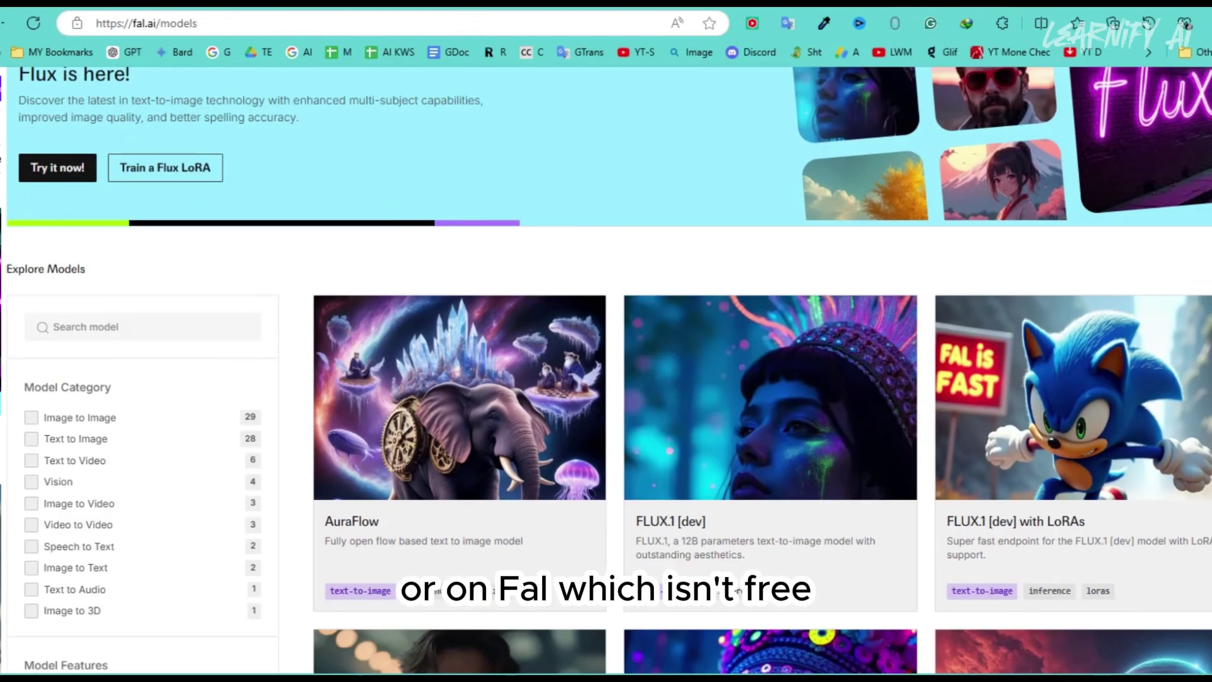
Step: Scroll the fal.ai model grid and open the Live Portrait model
scroll(757, 379, down, 15)
scroll(758, 378, down, 20)
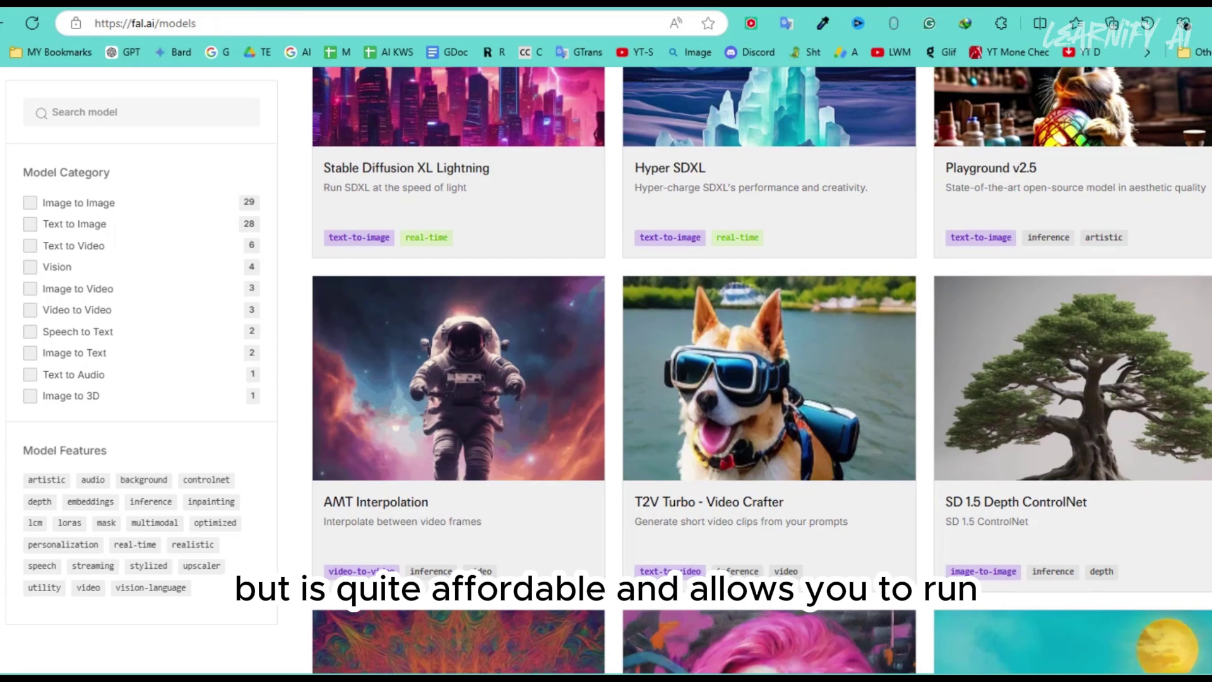
scroll(758, 379, down, 20)
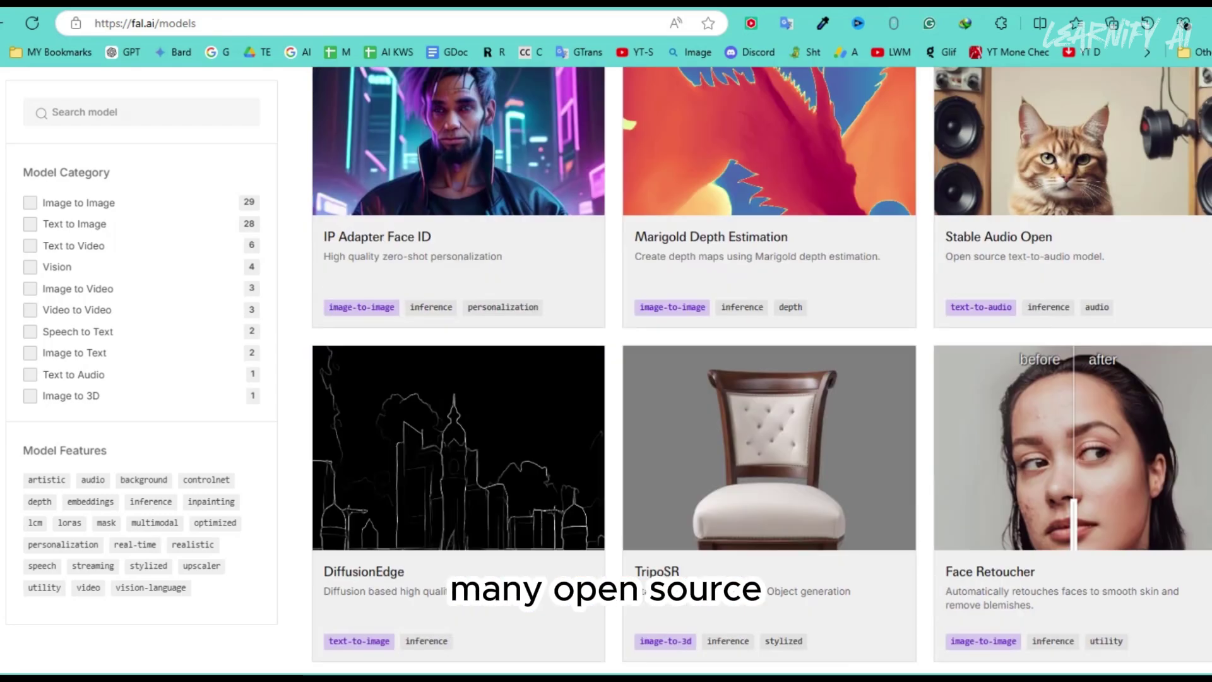
scroll(725, 379, down, 8)
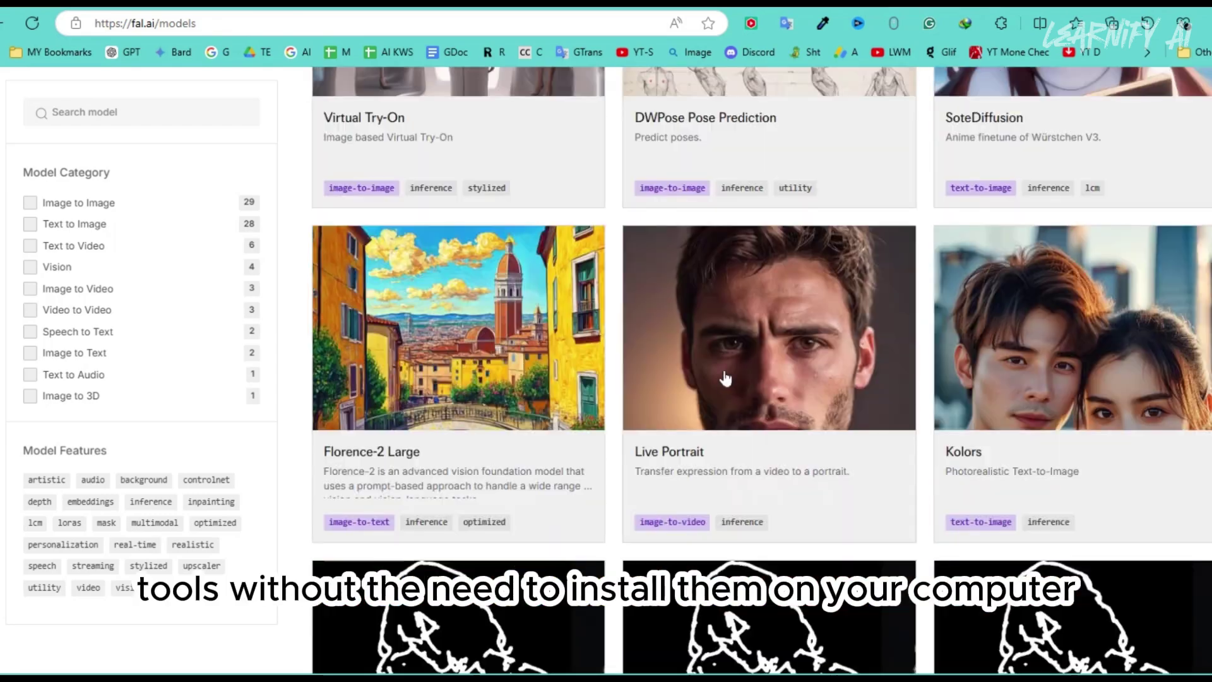
click(741, 352)
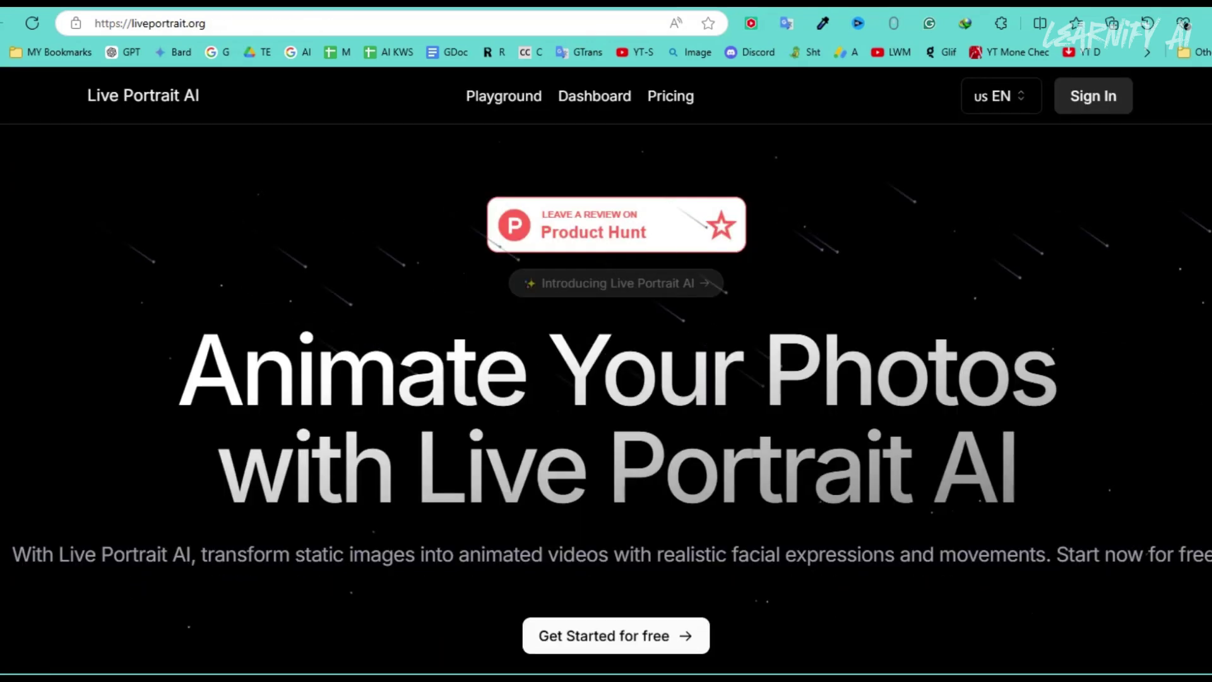
Step: Open the Live Portrait playground, upload the witch image as source, and animate it with the driving video
scroll(67, 474, down, 10)
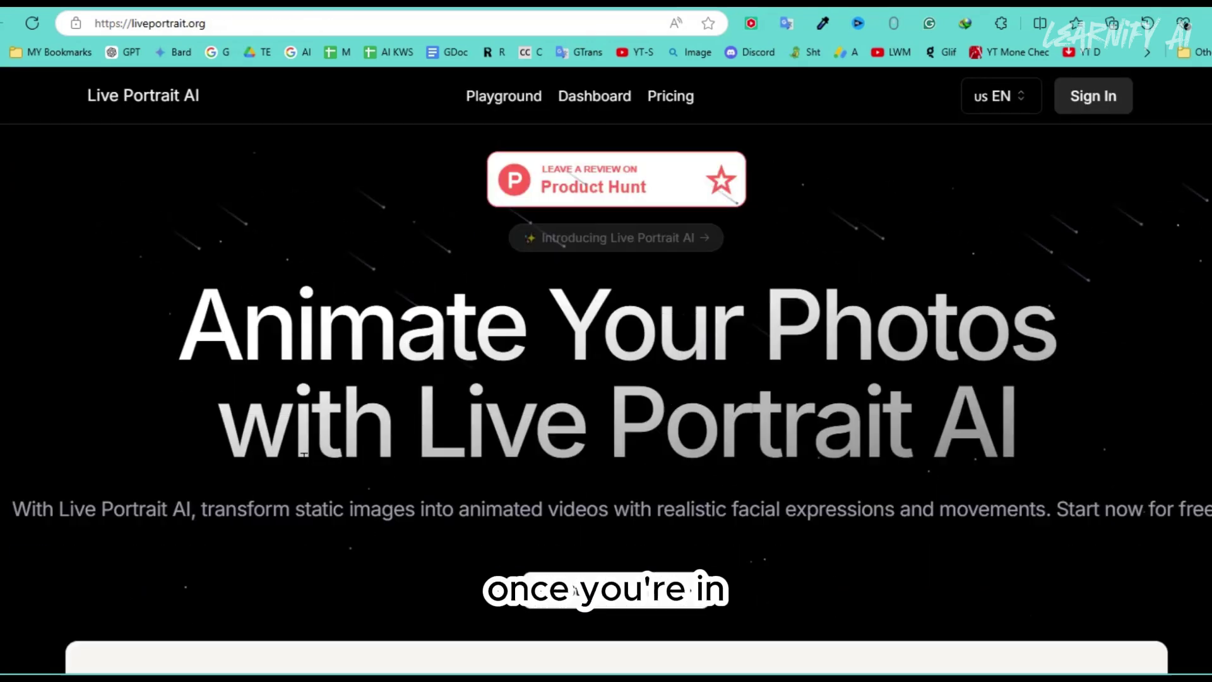
scroll(66, 473, up, 8)
scroll(66, 473, up, 5)
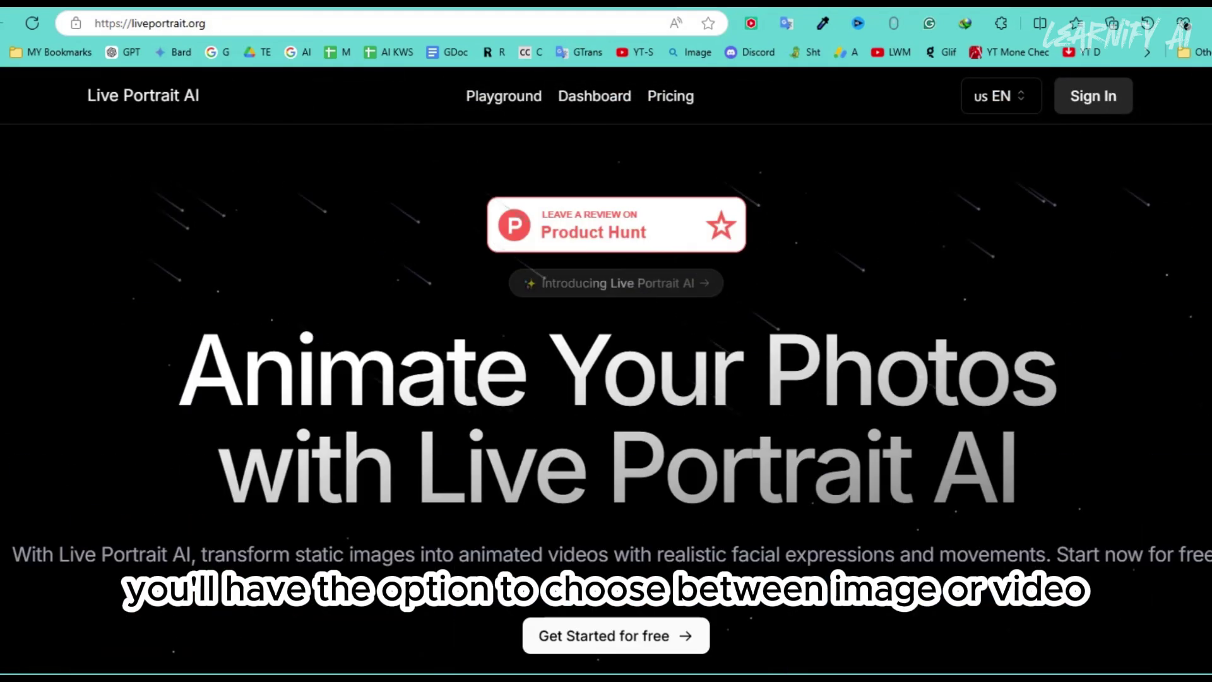
click(602, 636)
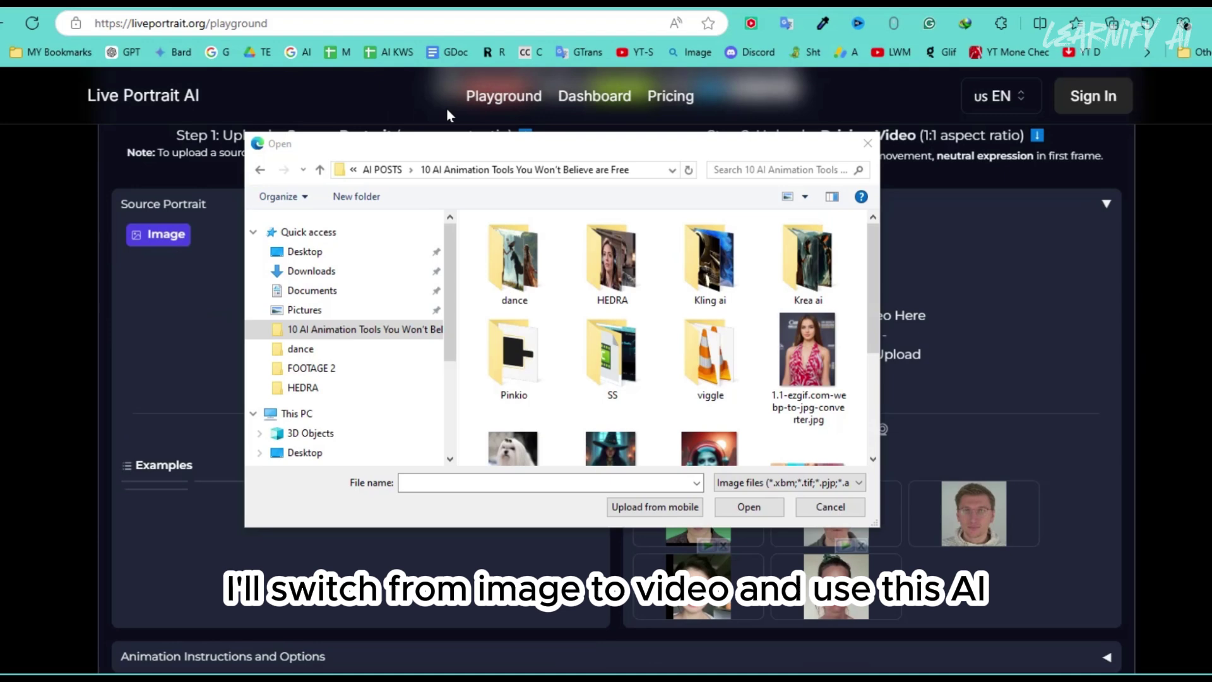
double_click(610, 448)
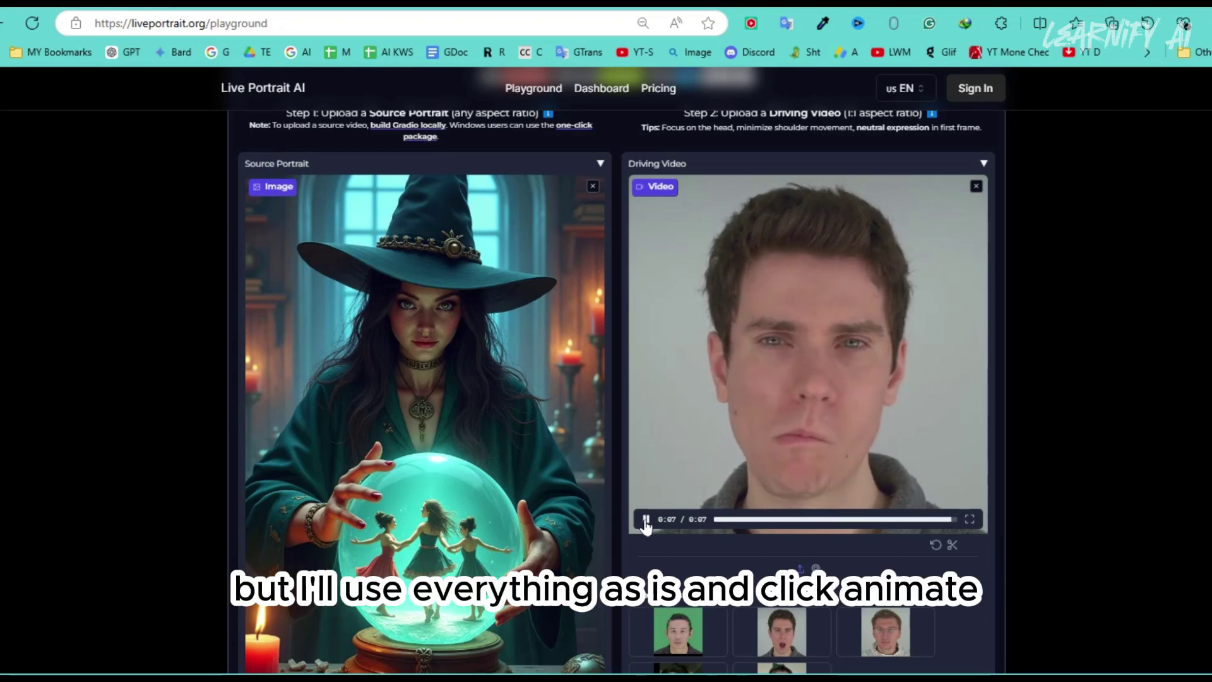
scroll(1022, 395, down, 6)
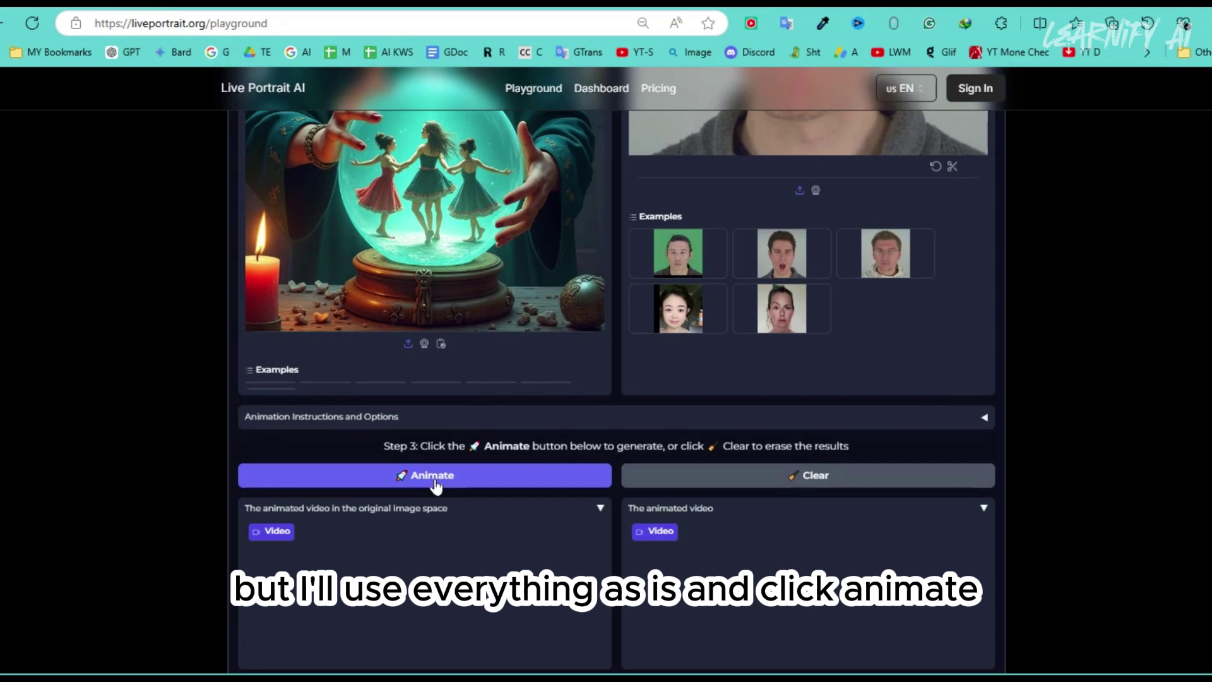
click(435, 485)
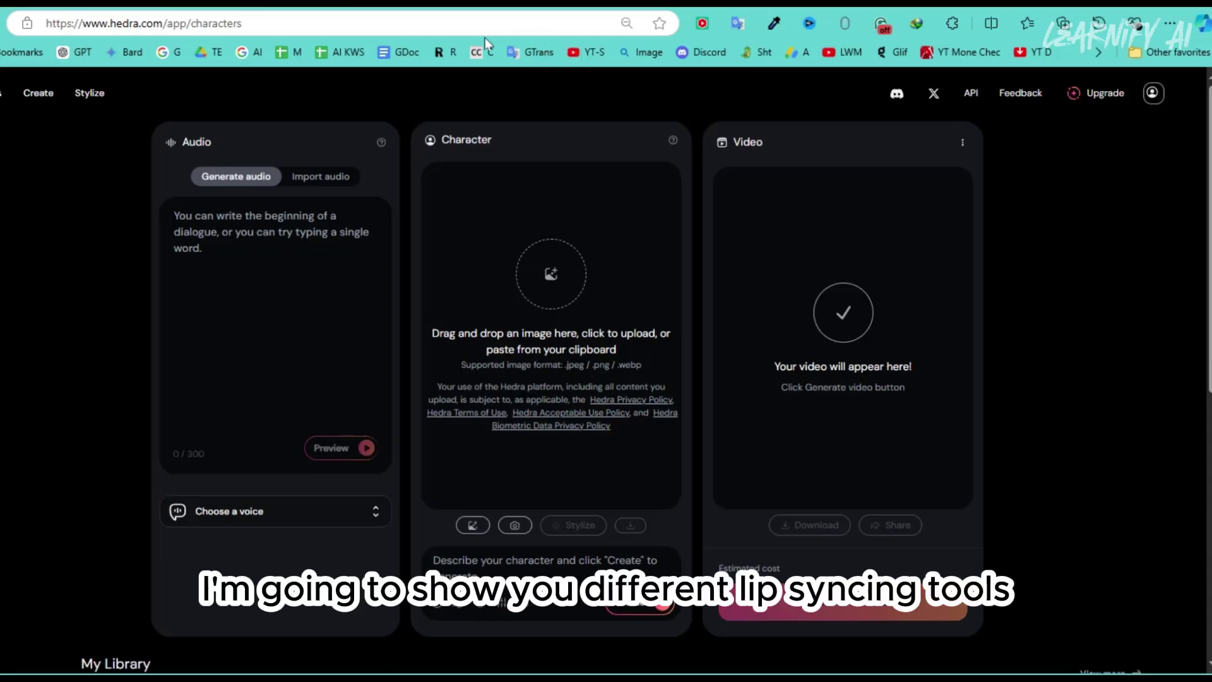
Step: Import avatar-audio.mp3 into Hedra's Audio panel
click(326, 179)
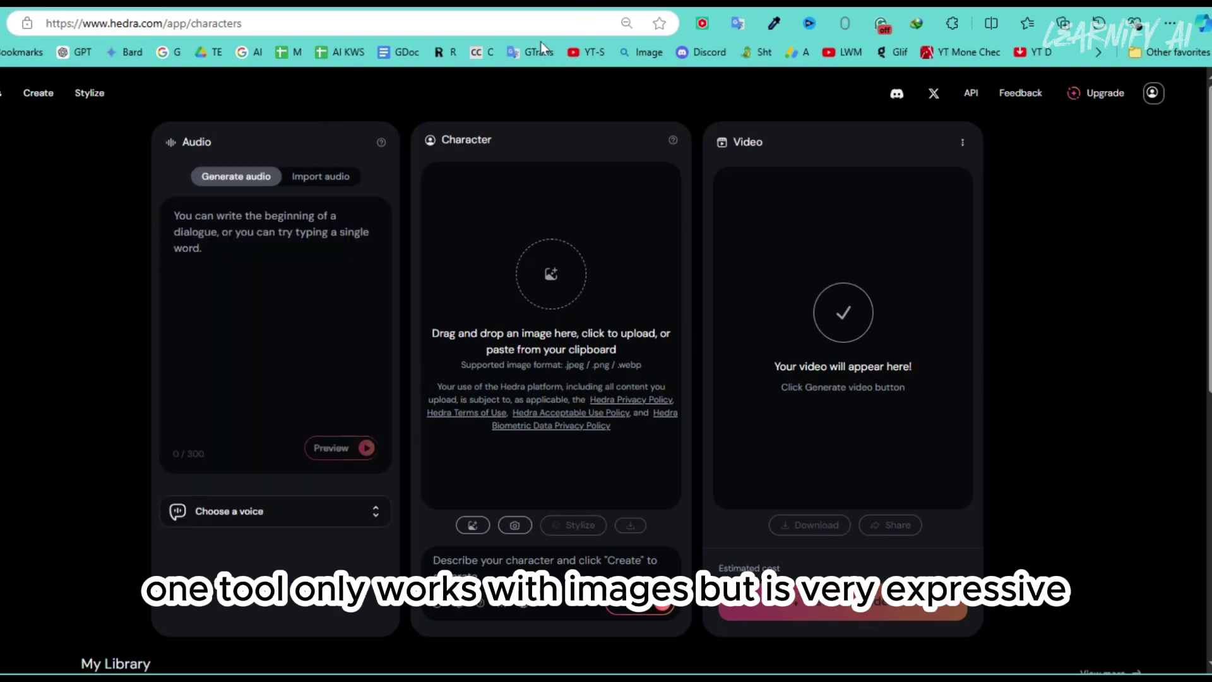
click(326, 178)
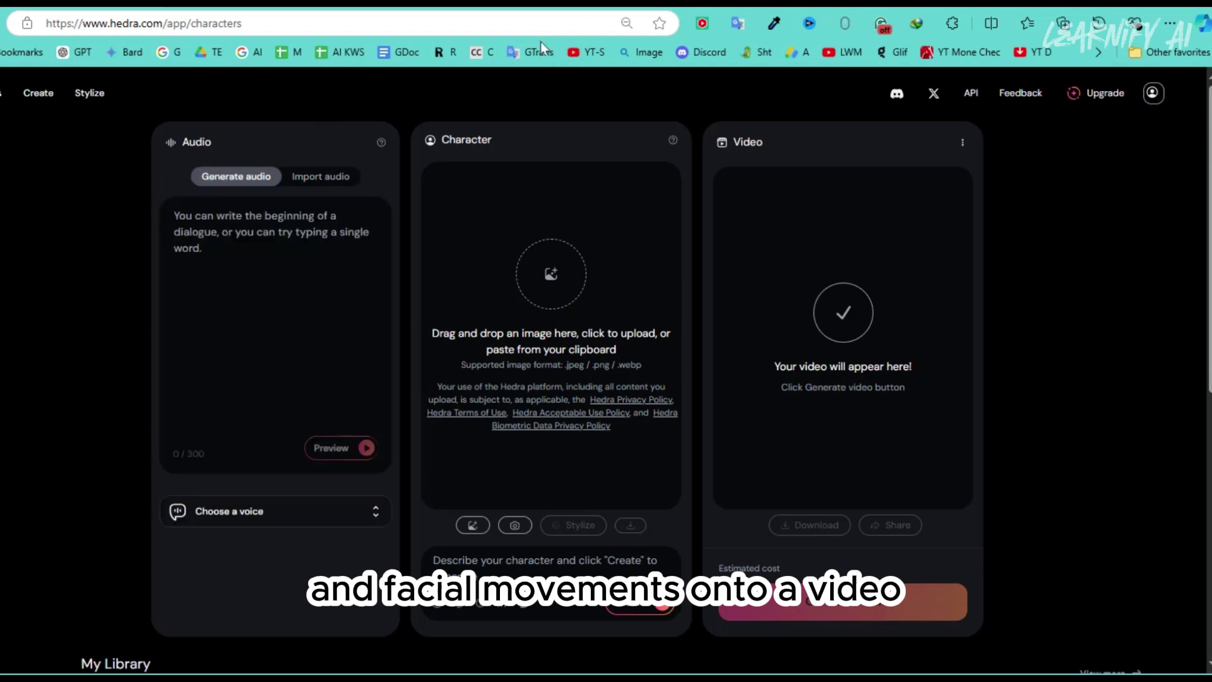
click(326, 178)
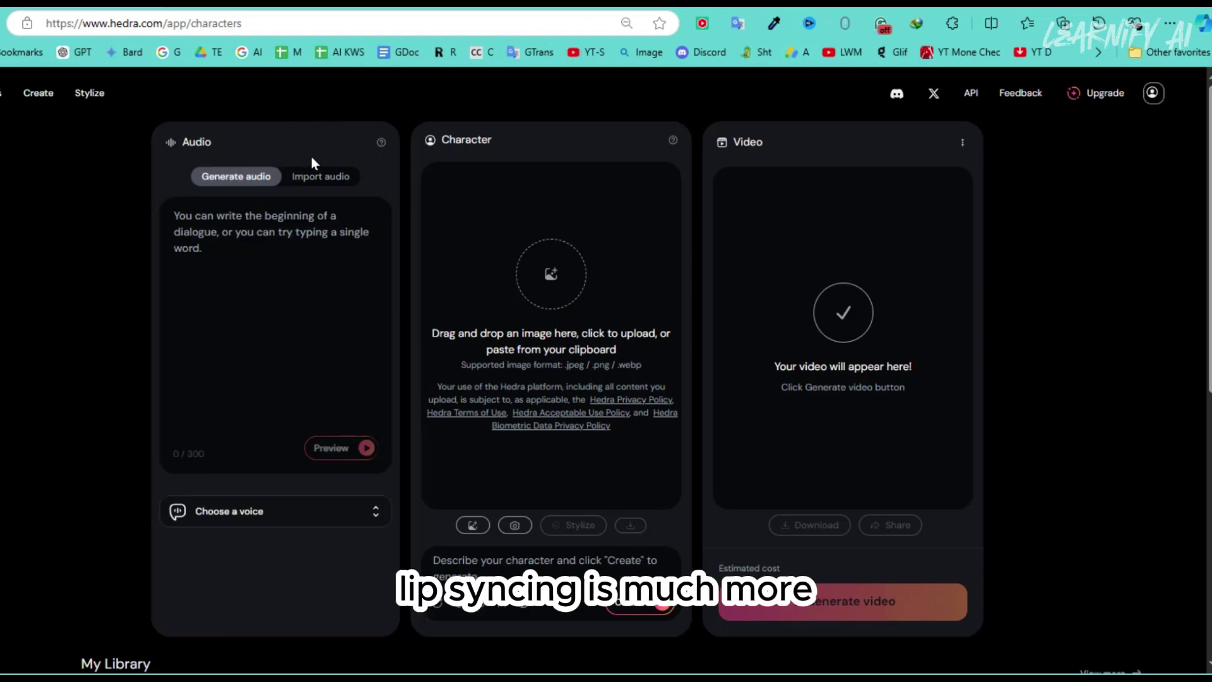
click(326, 183)
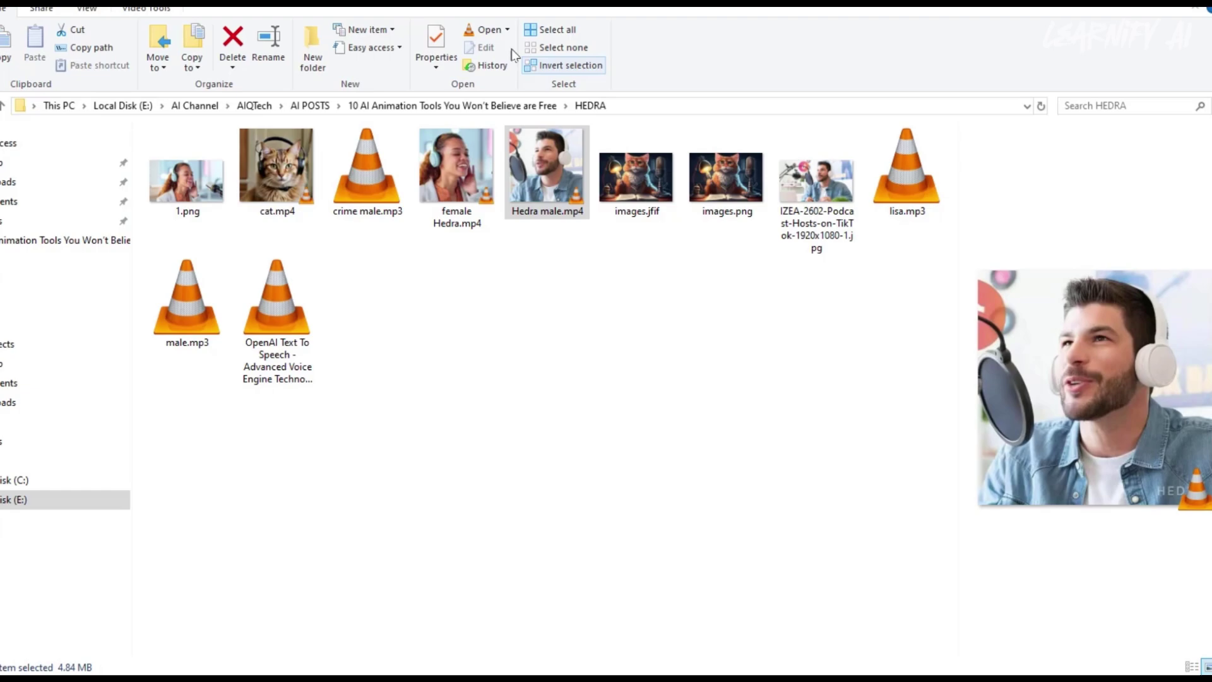
drag(362, 176, 282, 305)
Step: Generate a character image from the prompt 'a male podcaster, super hd image'
click(493, 562)
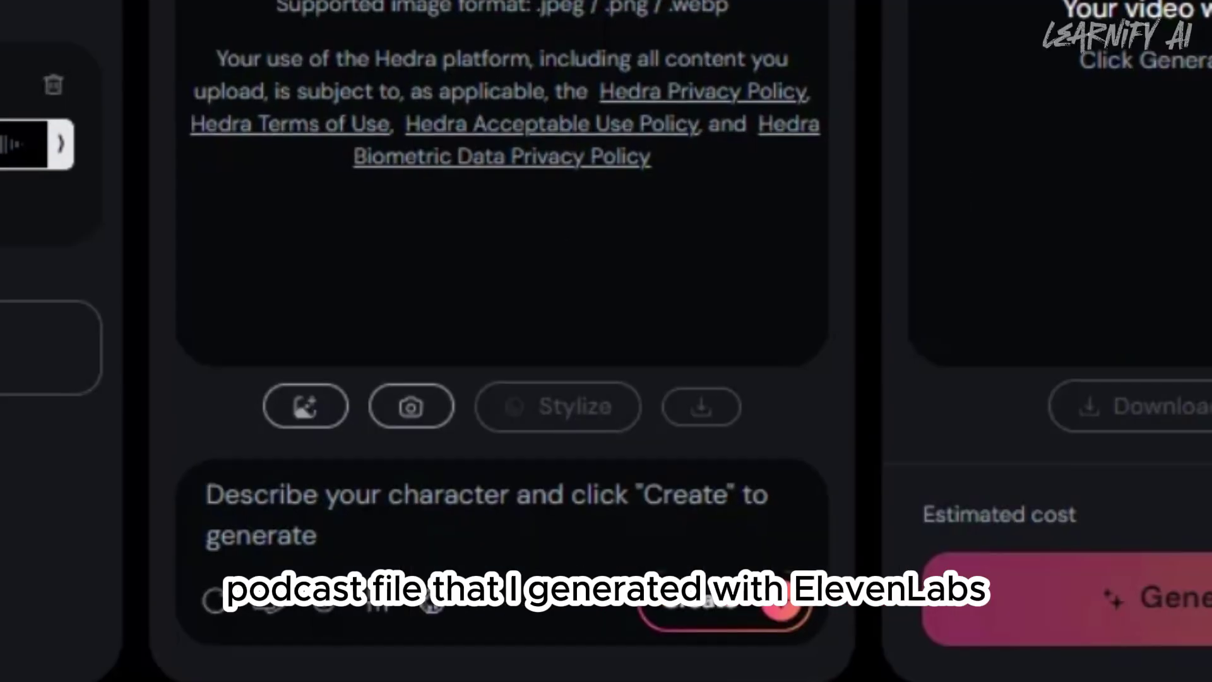
text(a male podcaster, super hd image)
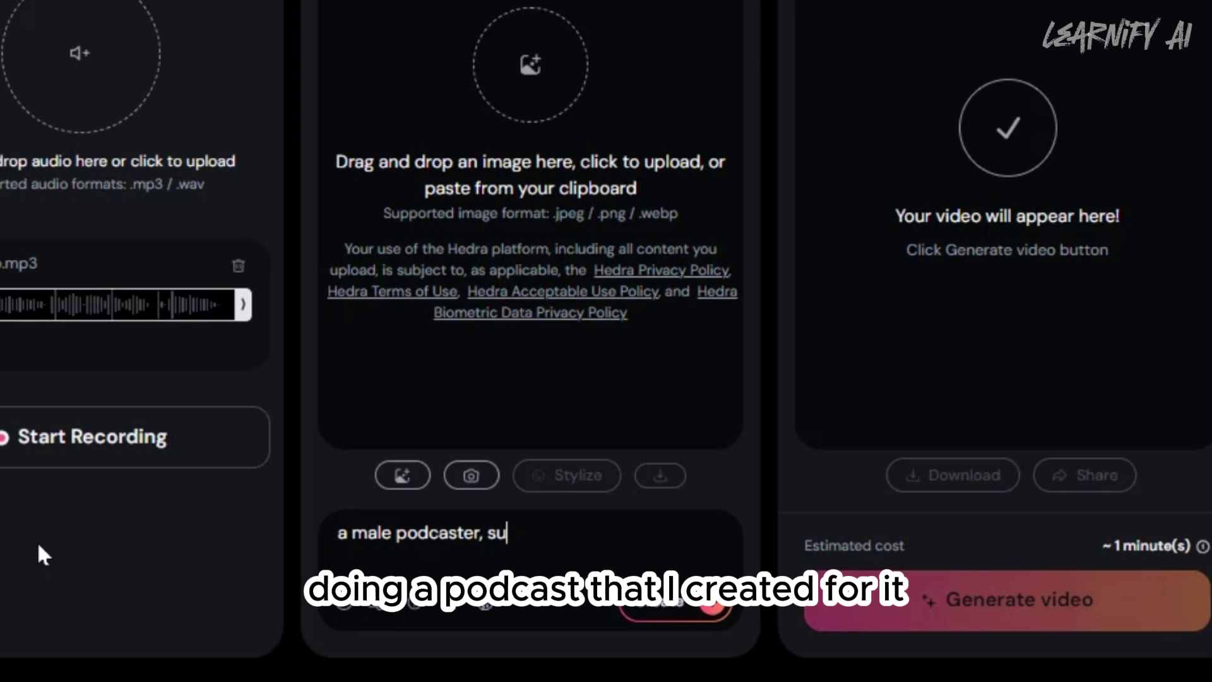
click(657, 606)
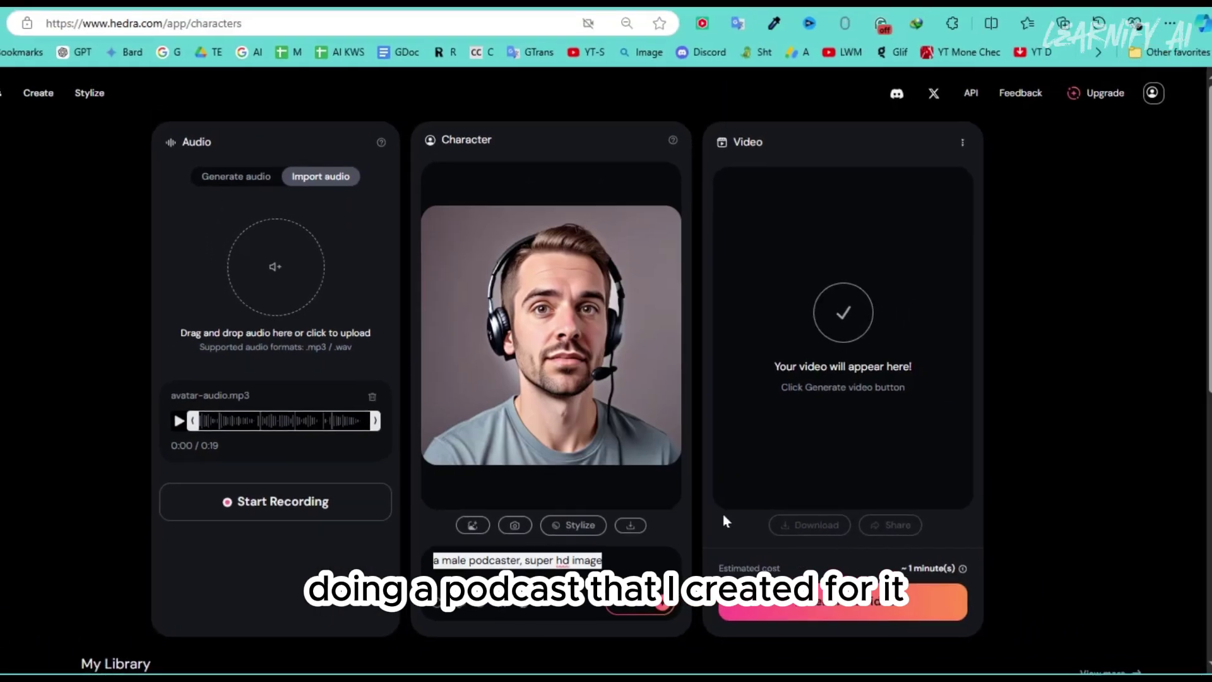
Step: Generate the lip-synced podcaster video and play the finished clip
click(829, 616)
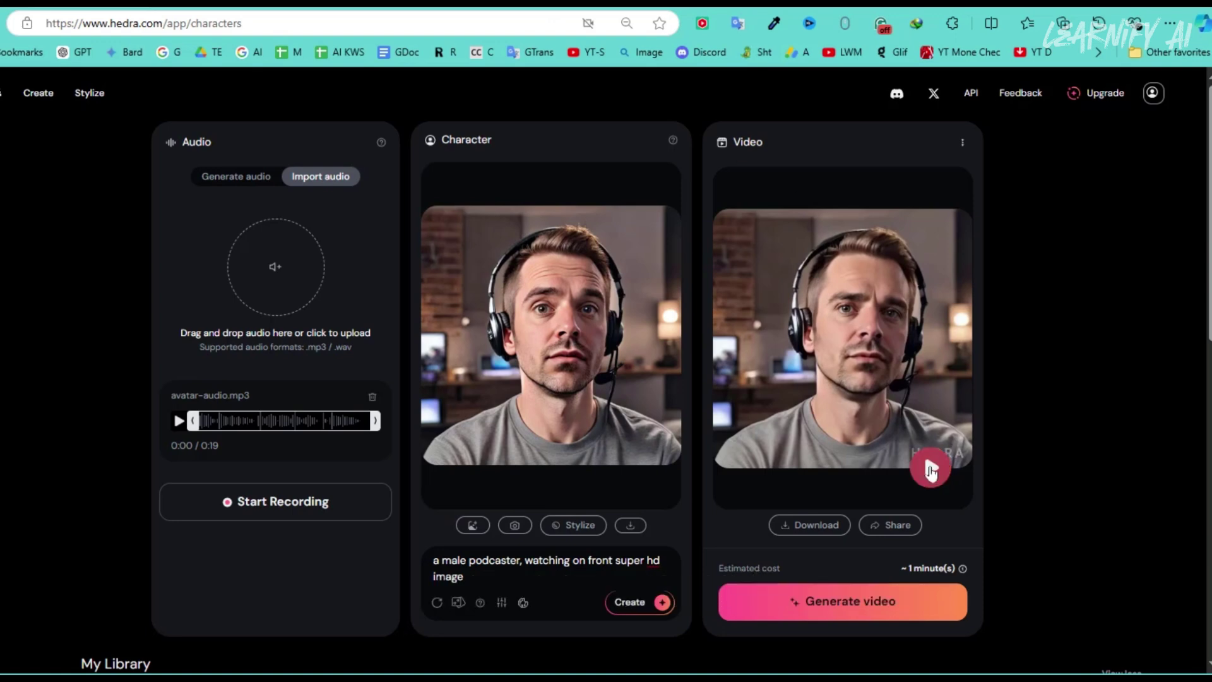
click(931, 470)
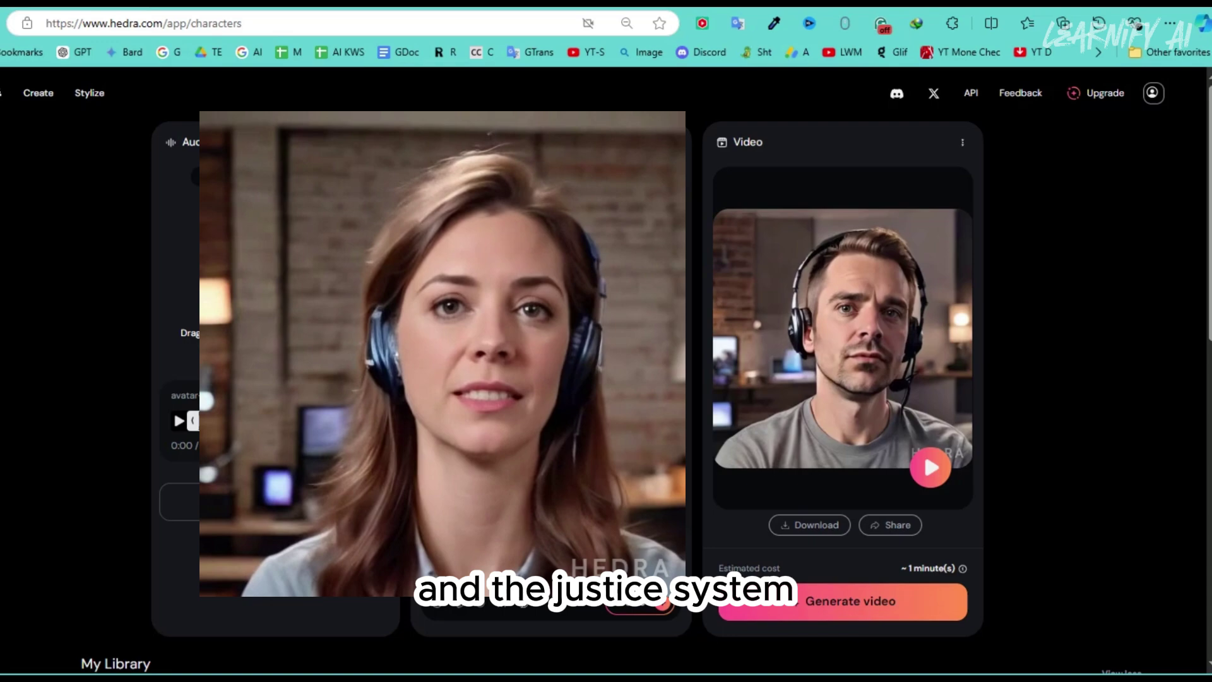
Step: Scroll through Hedra's My Library to browse the past animated characters
scroll(916, 303, down, 5)
scroll(917, 303, up, 5)
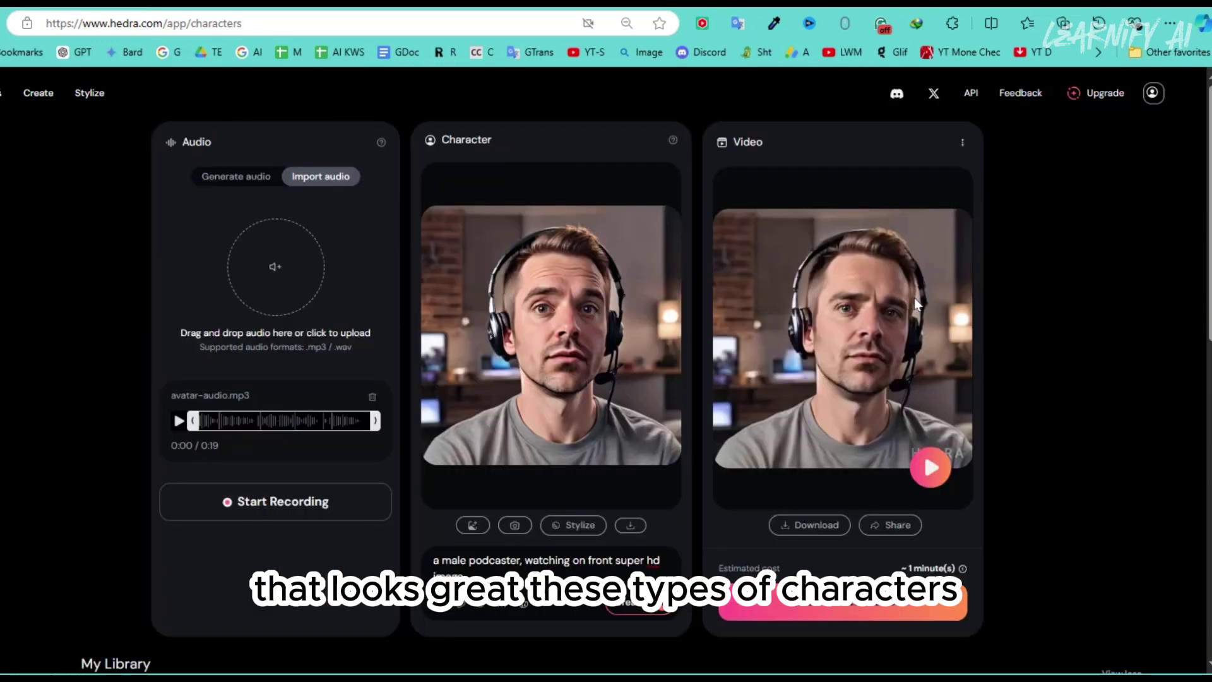
scroll(1024, 400, down, 3)
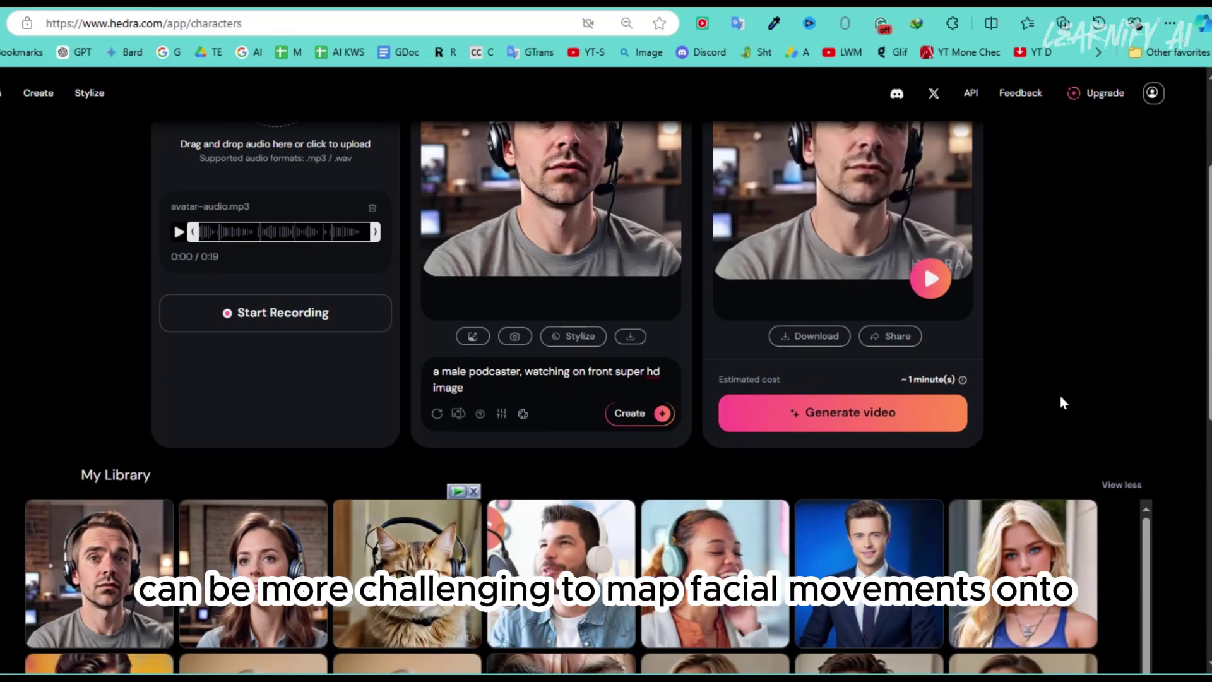
scroll(1142, 345, down, 3)
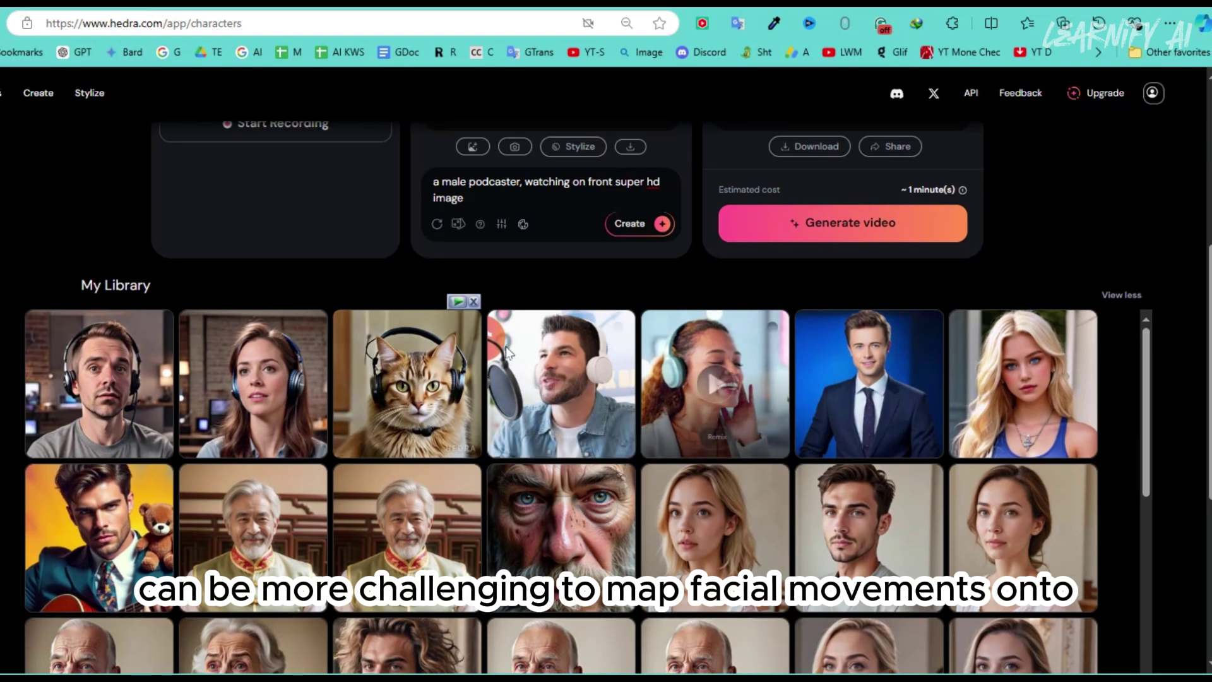
mouse_move(404, 386)
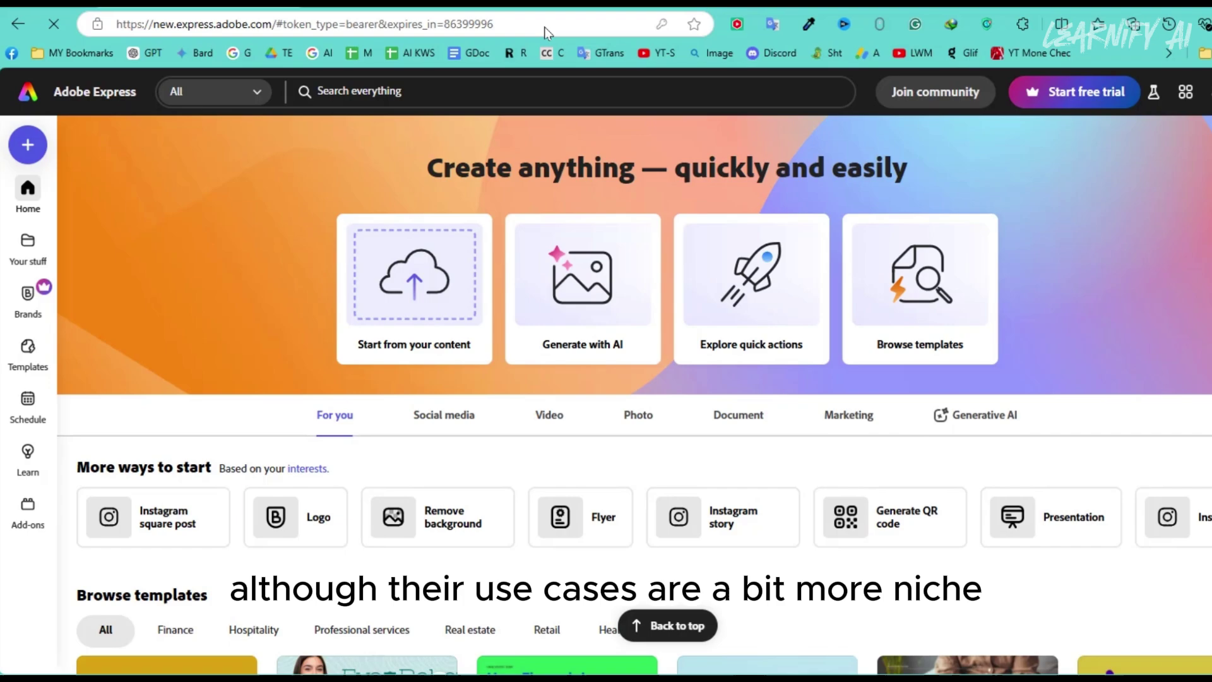
Step: Browse the Social media and Generative AI tabs, then open the nurse-and-elderly-man photo for object removal
scroll(635, 396, down, 9)
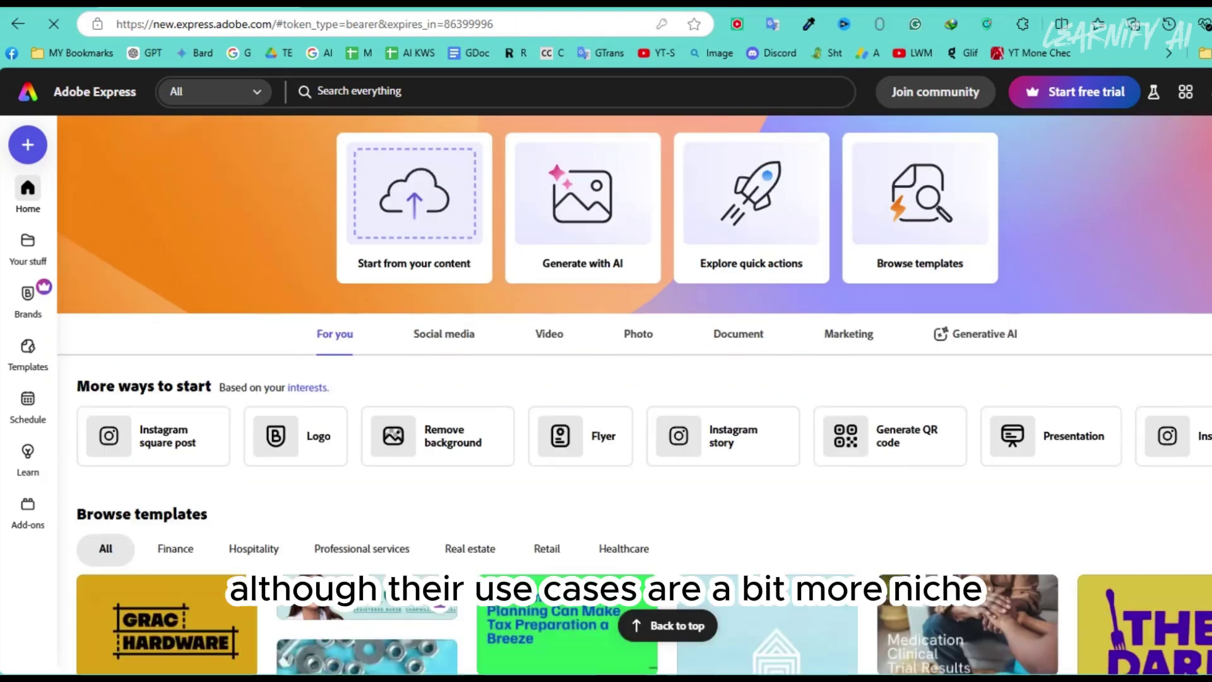
scroll(634, 396, down, 10)
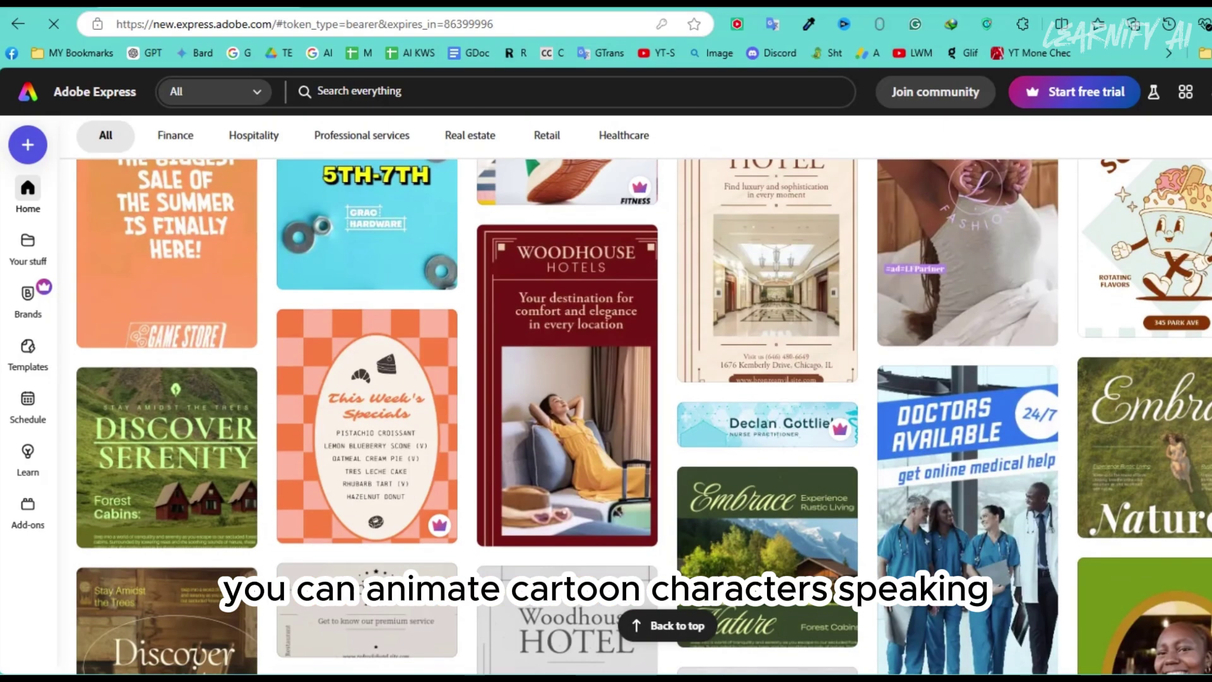
scroll(634, 396, down, 10)
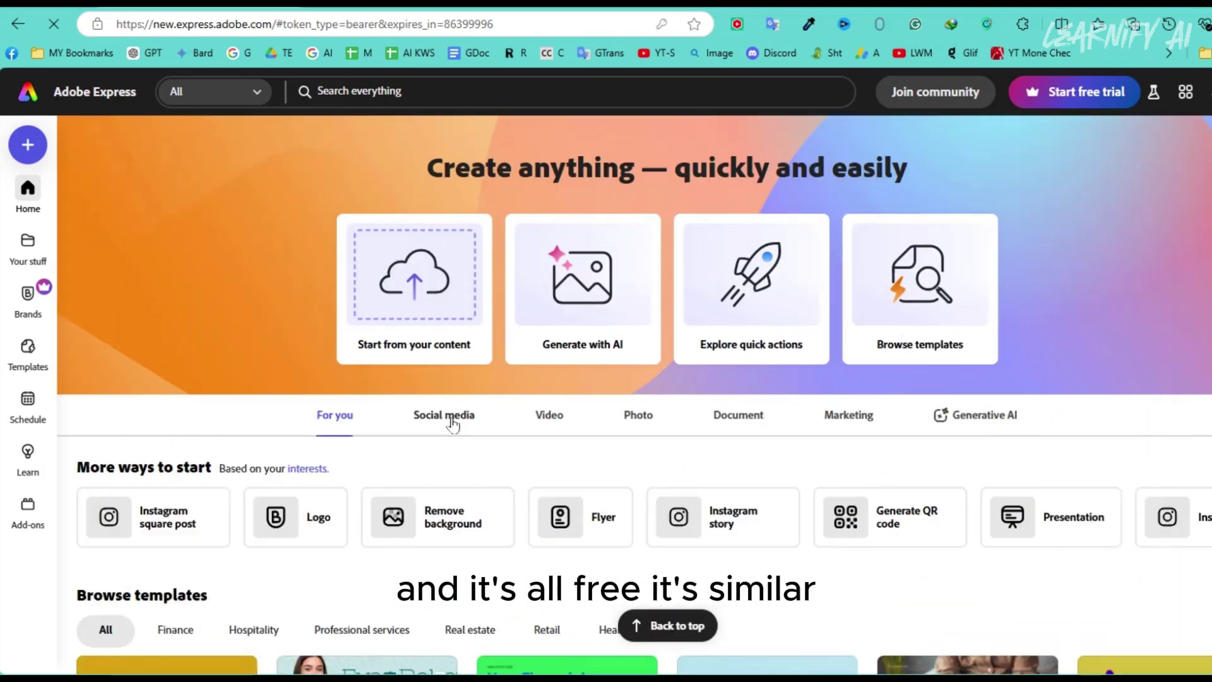
click(448, 418)
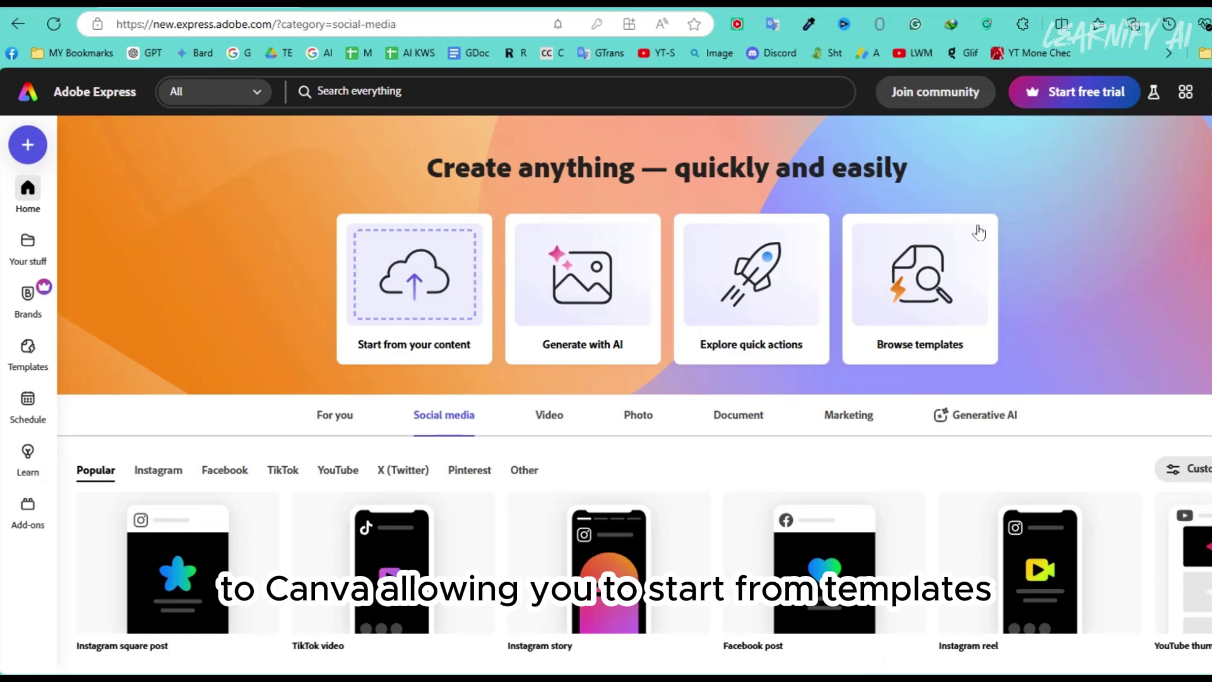
scroll(635, 391, down, 10)
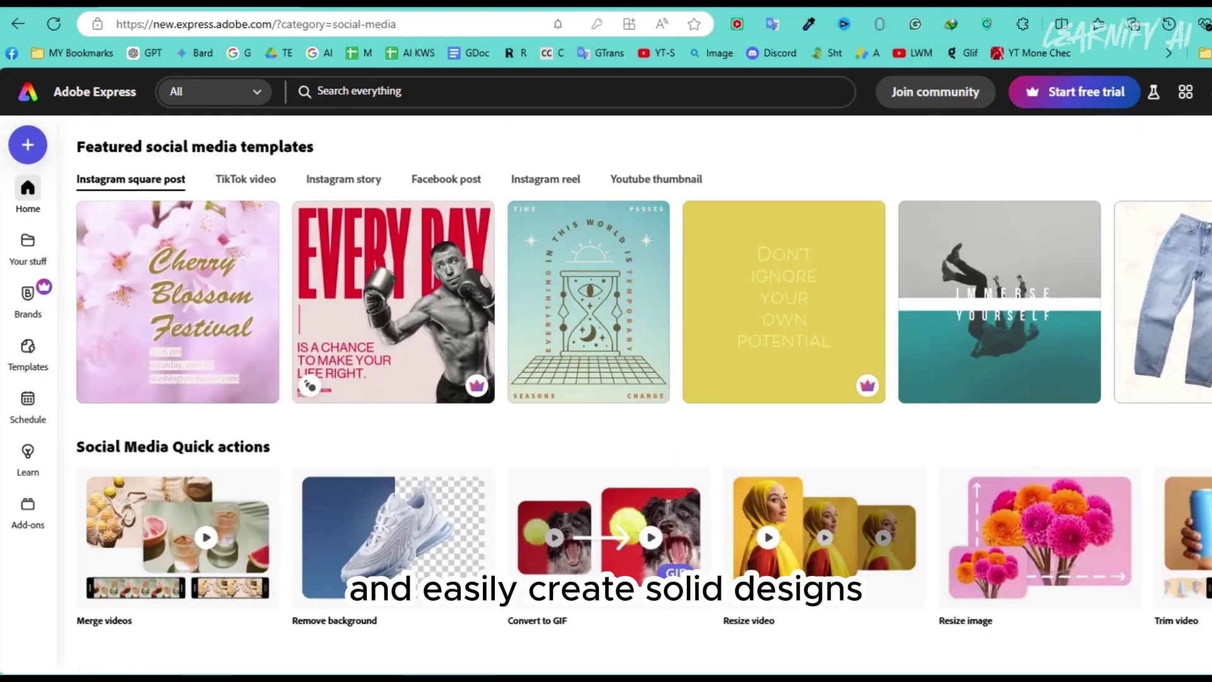
scroll(1001, 423, up, 10)
click(997, 417)
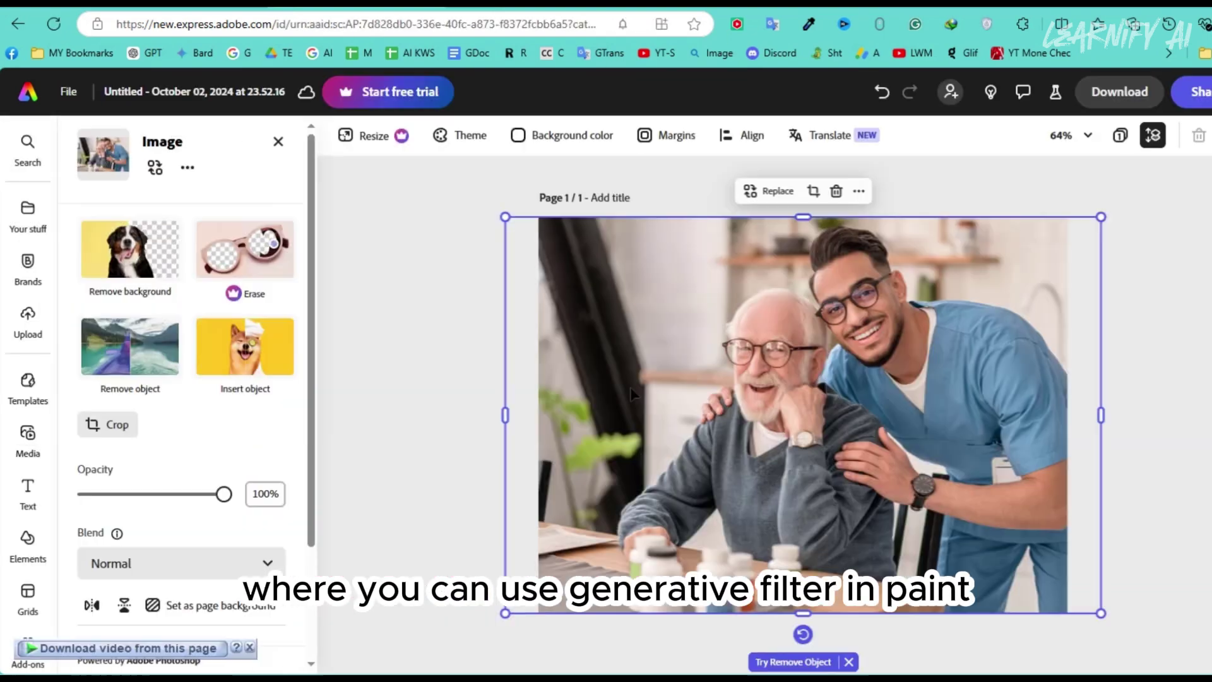
click(122, 346)
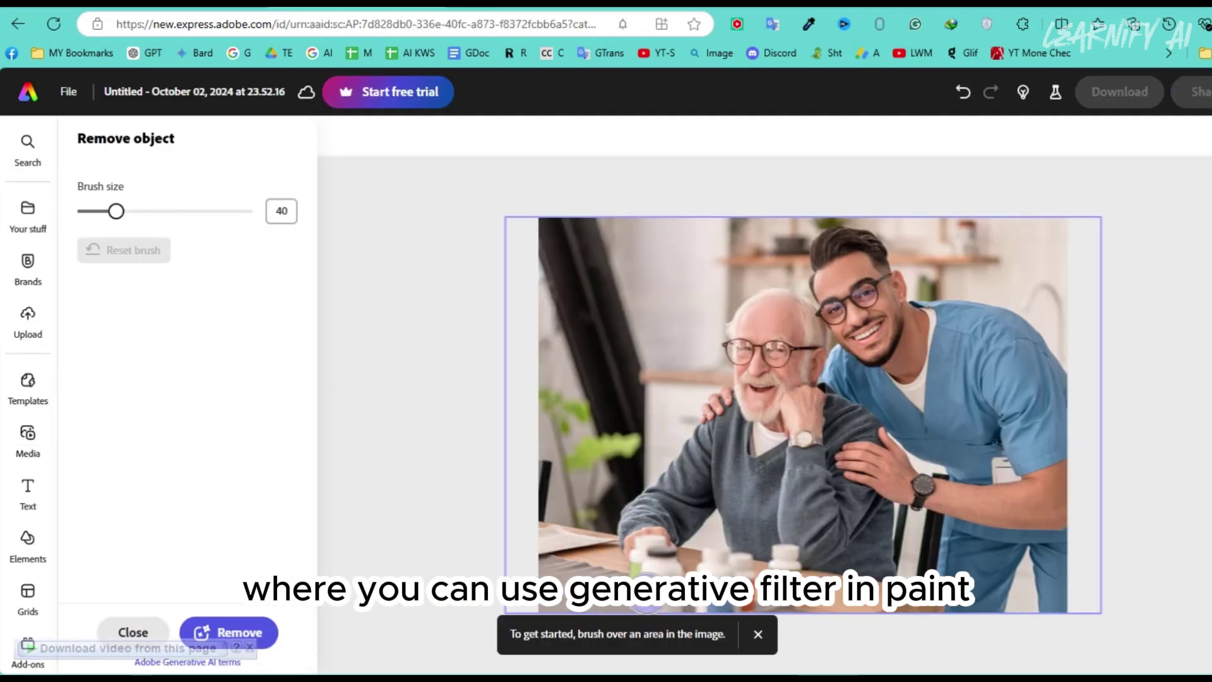
Step: Brush out and remove the table bottles, then select the three LEARNIFY AI text lines
drag(648, 601, 783, 550)
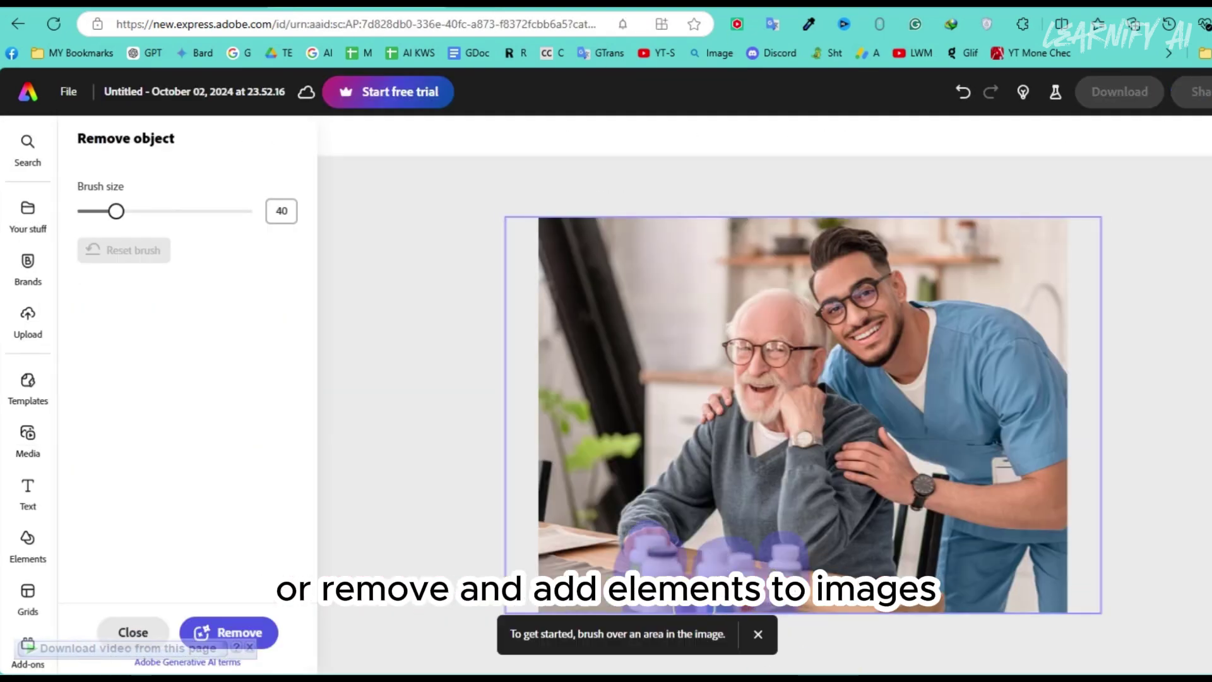
click(240, 633)
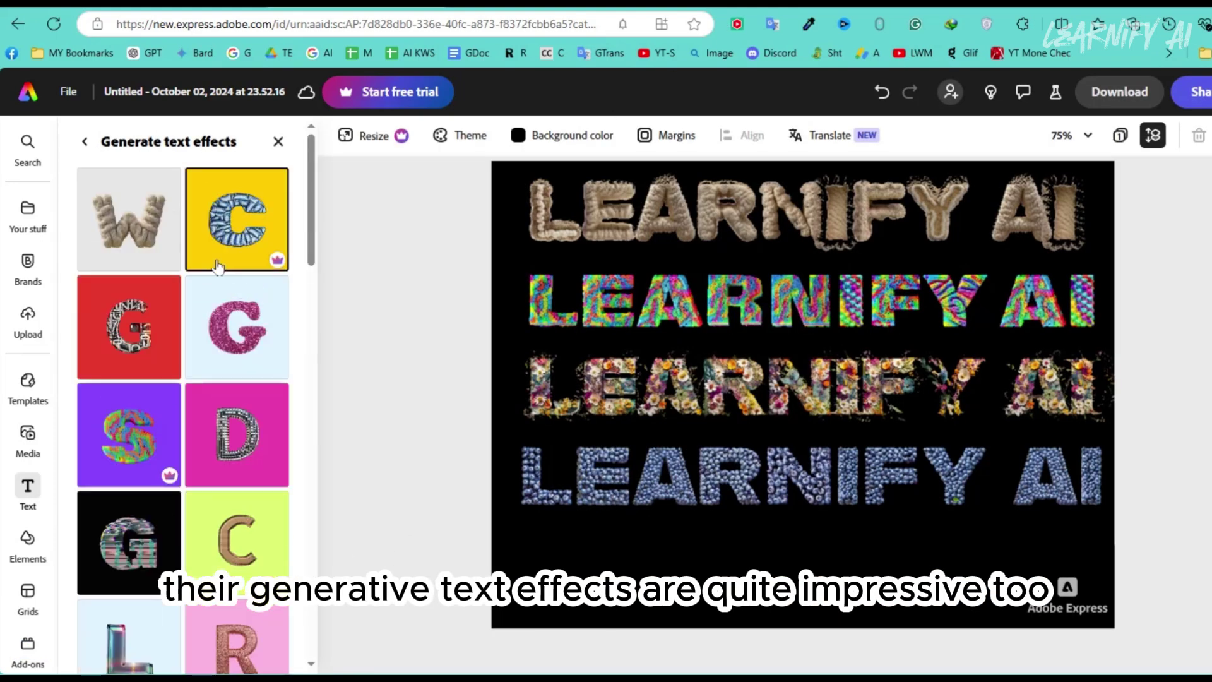
scroll(205, 467, down, 20)
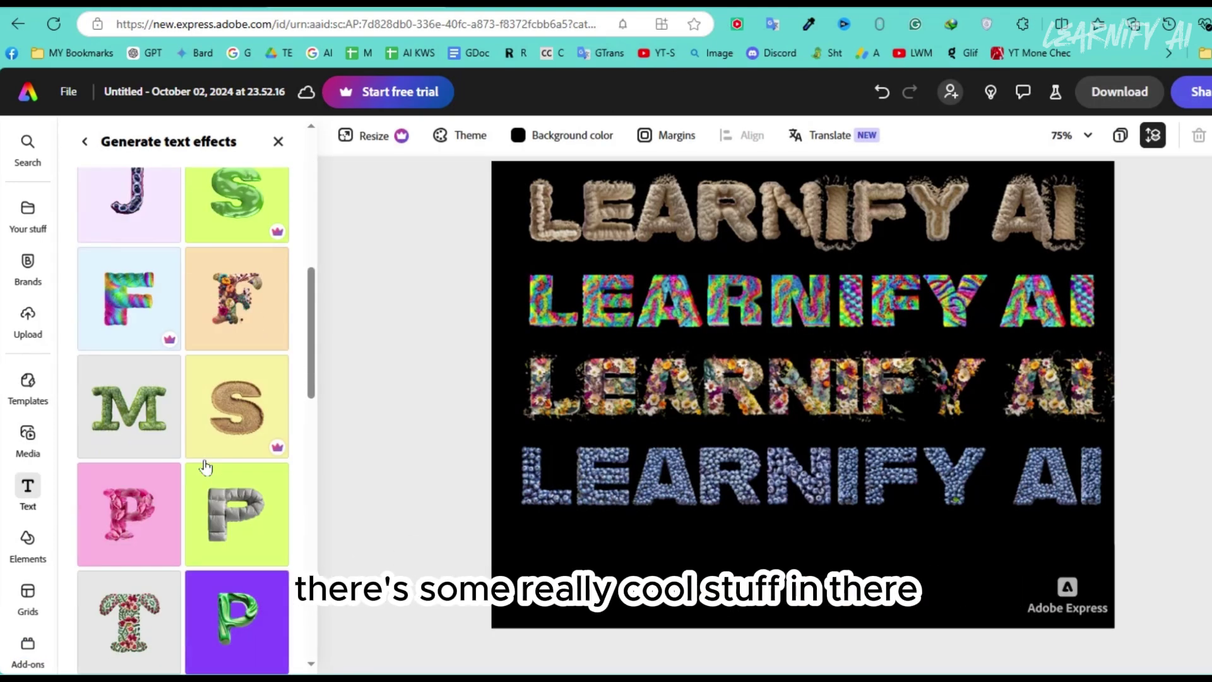
click(802, 303)
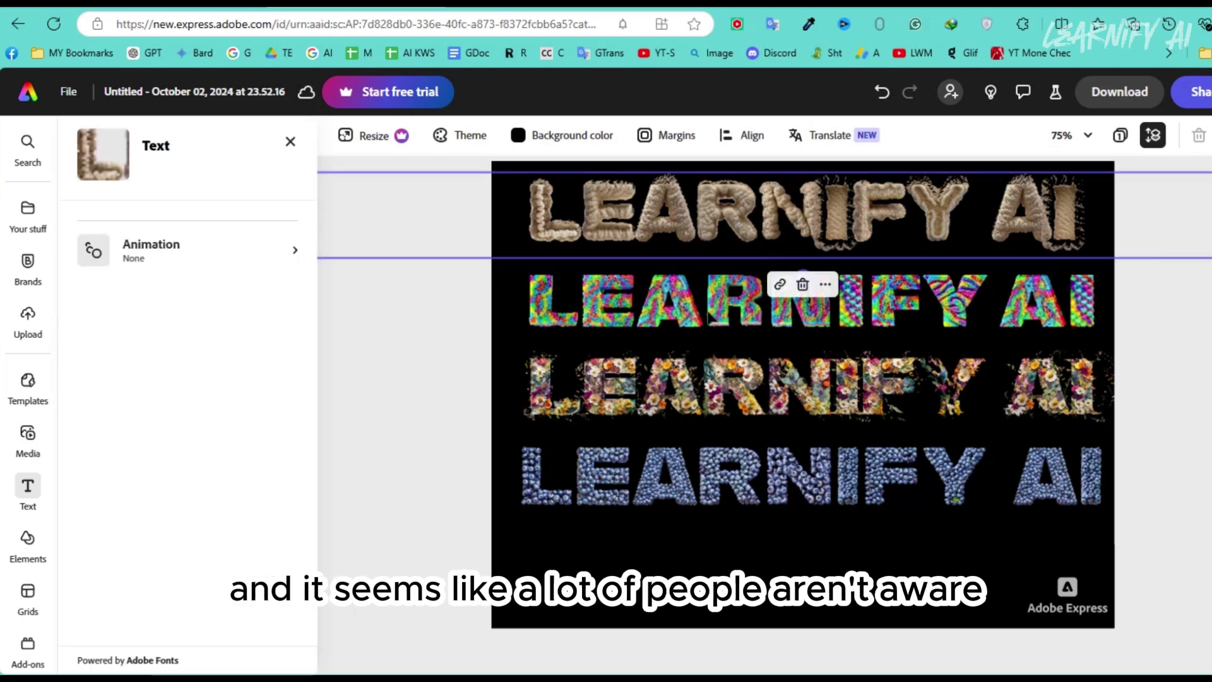
click(814, 388)
click(815, 480)
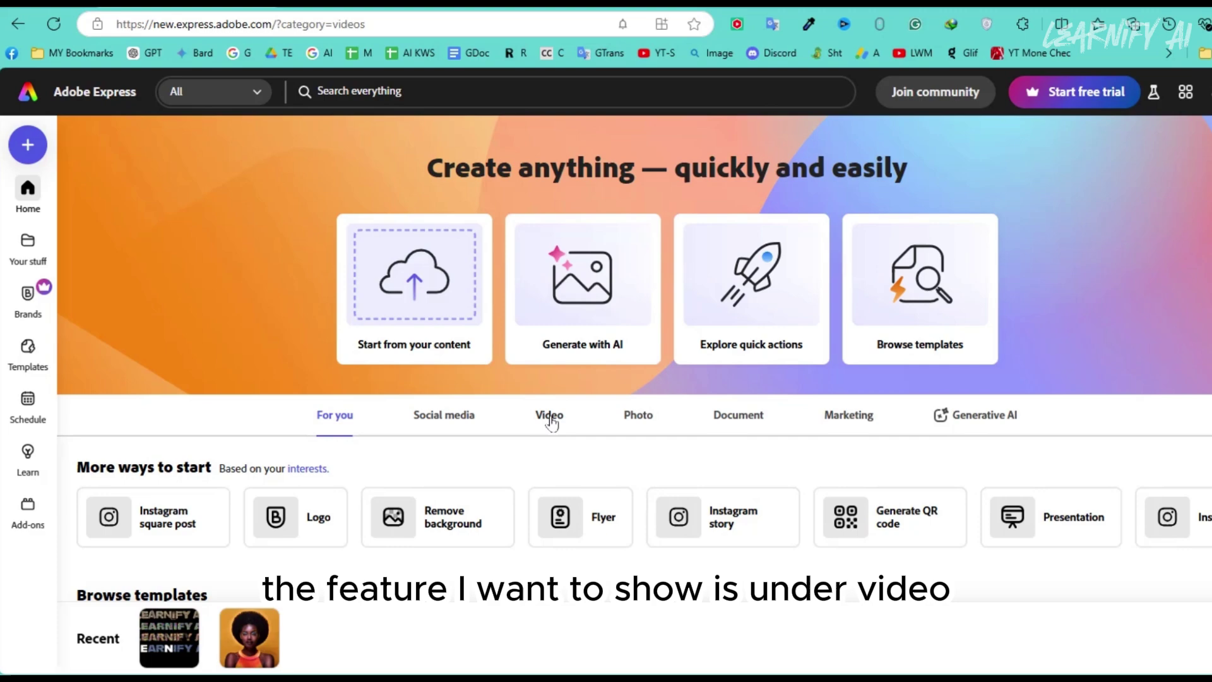
Step: Open the Animate characters tool from the Video tools
click(549, 416)
scroll(1109, 259, down, 2)
click(1193, 415)
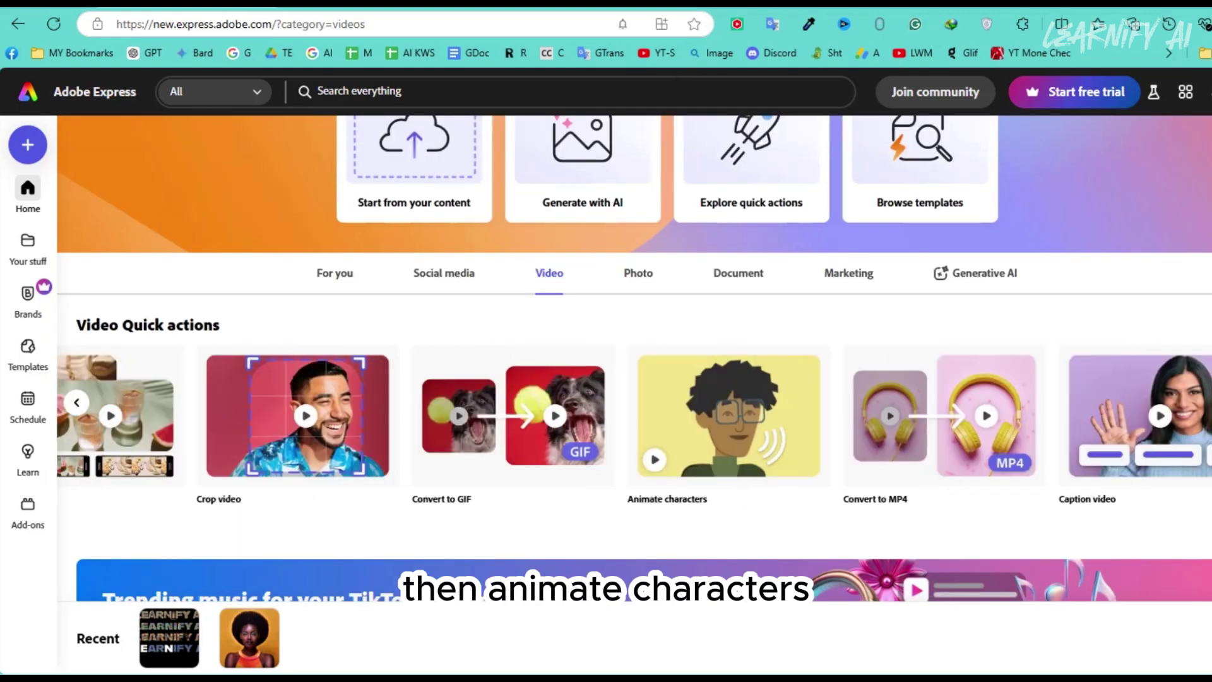
click(726, 410)
scroll(890, 448, down, 10)
scroll(847, 457, down, 10)
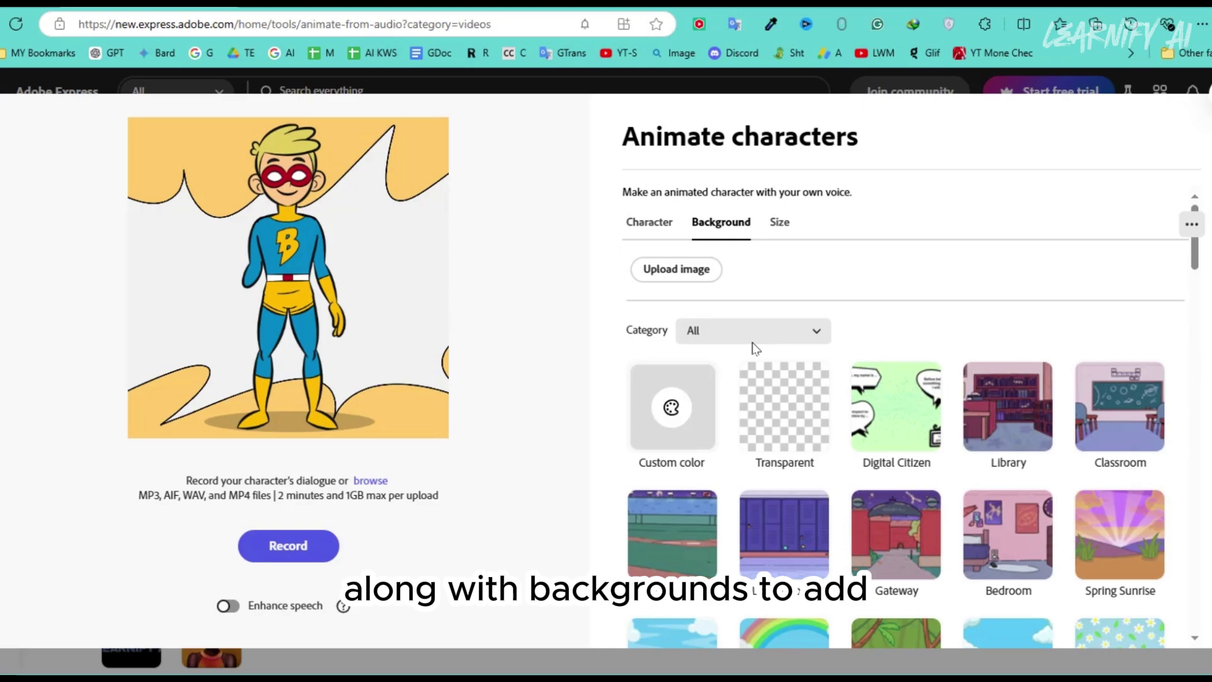
scroll(841, 401, down, 5)
scroll(842, 400, down, 10)
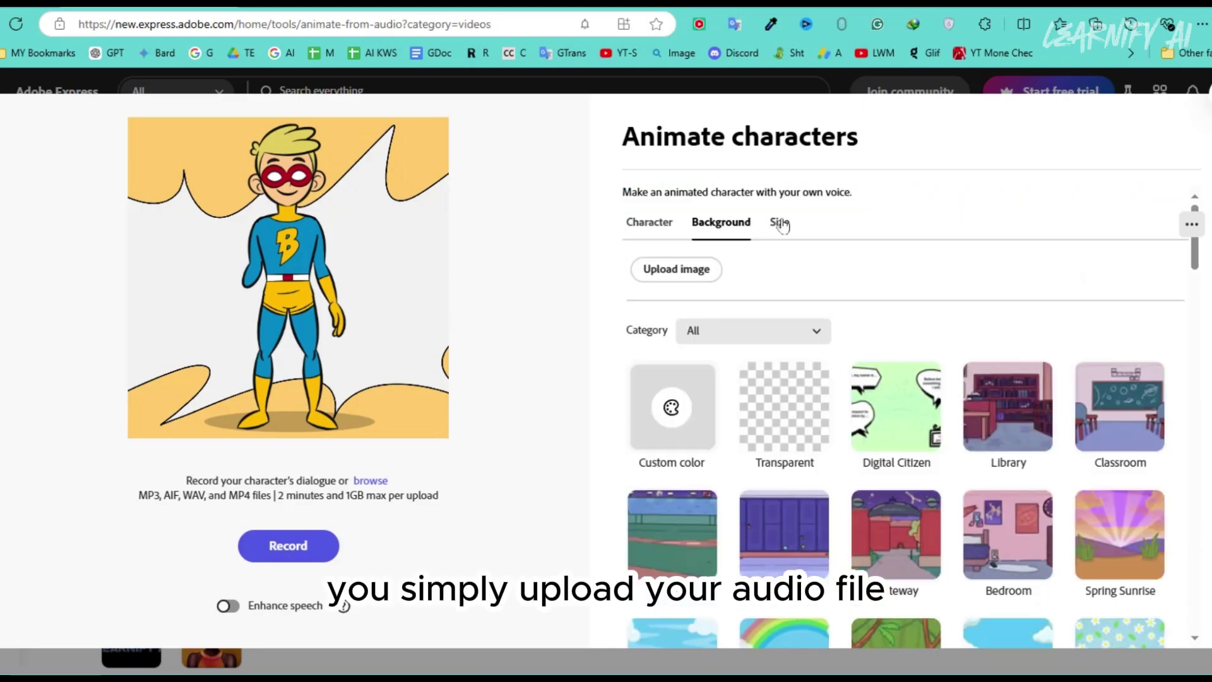
Step: Check the output size platform options, then choose the Bionic Kid with Prosthetic character
click(778, 224)
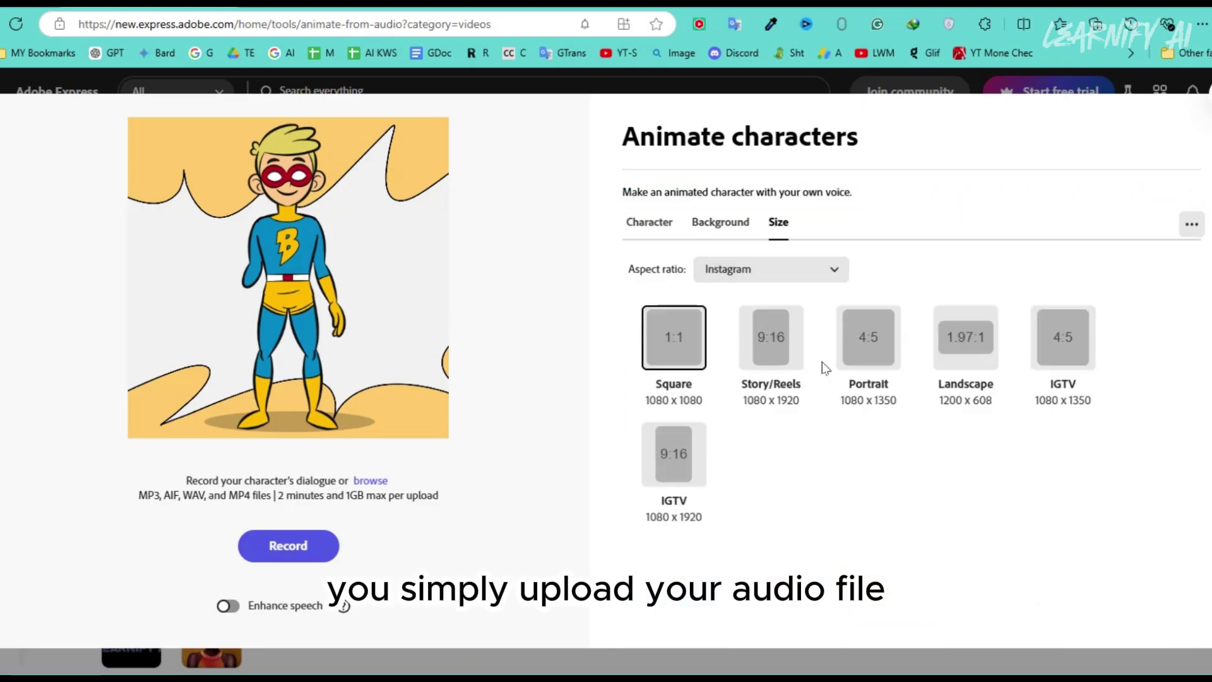
click(767, 269)
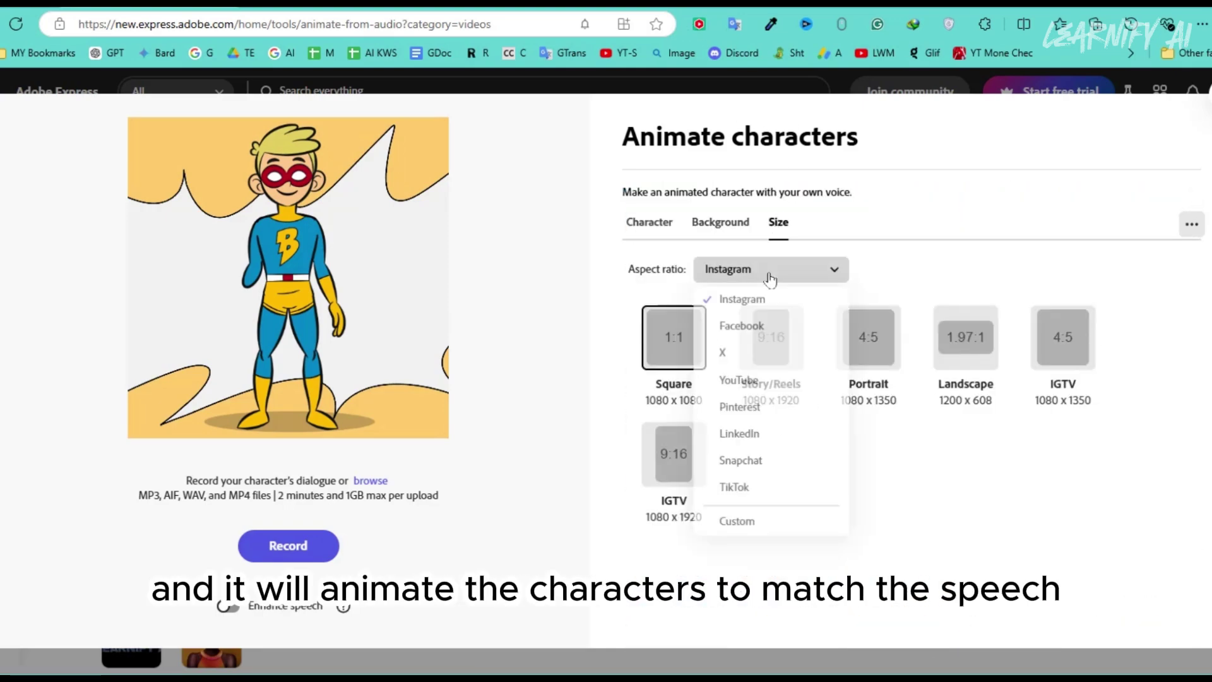
click(875, 233)
click(650, 222)
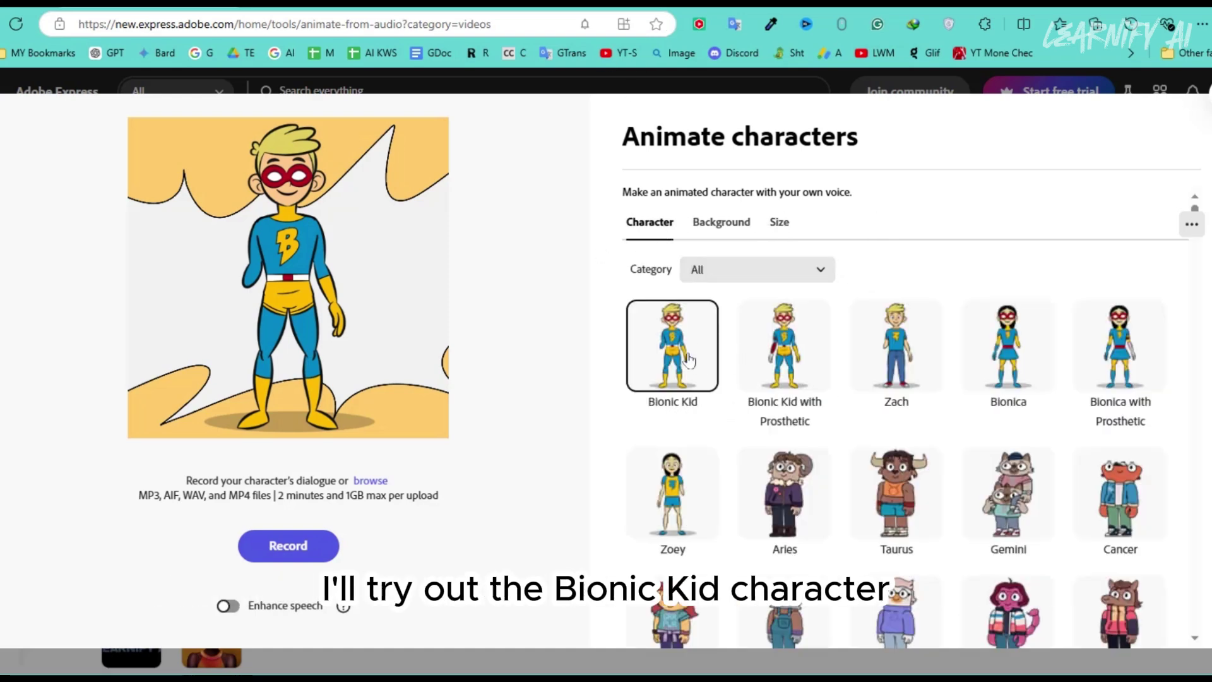
click(782, 347)
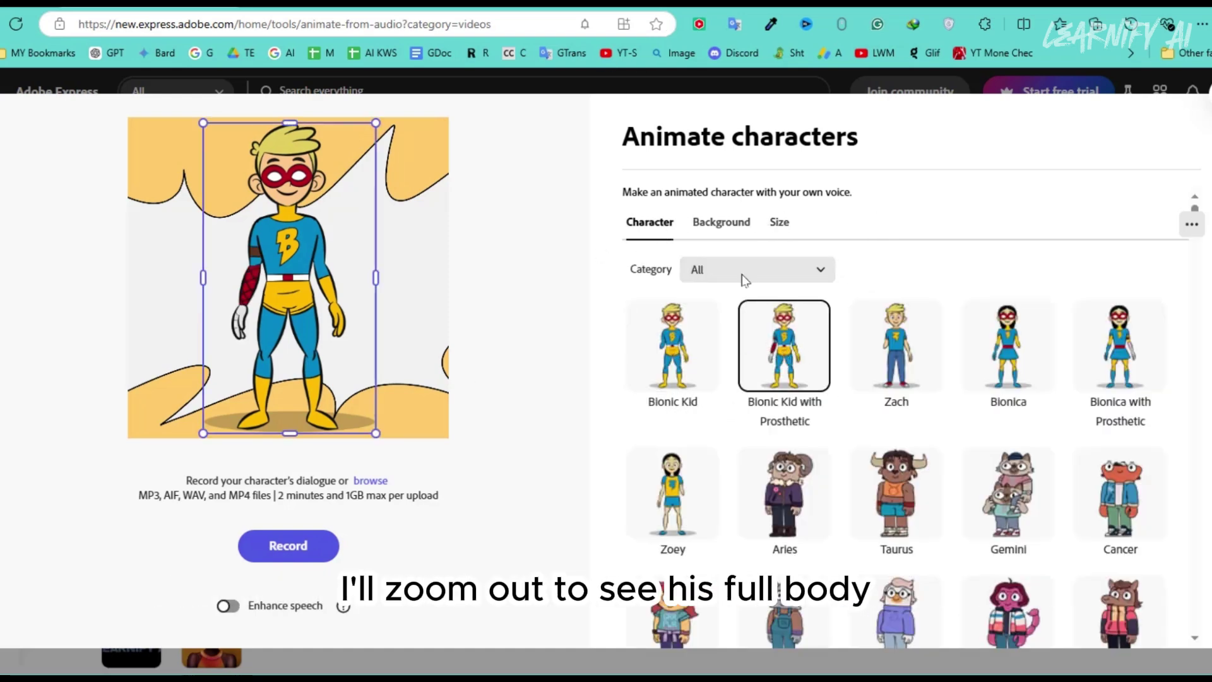
Step: Set the Gateway background and animate the character with the uploaded speech audio
click(722, 224)
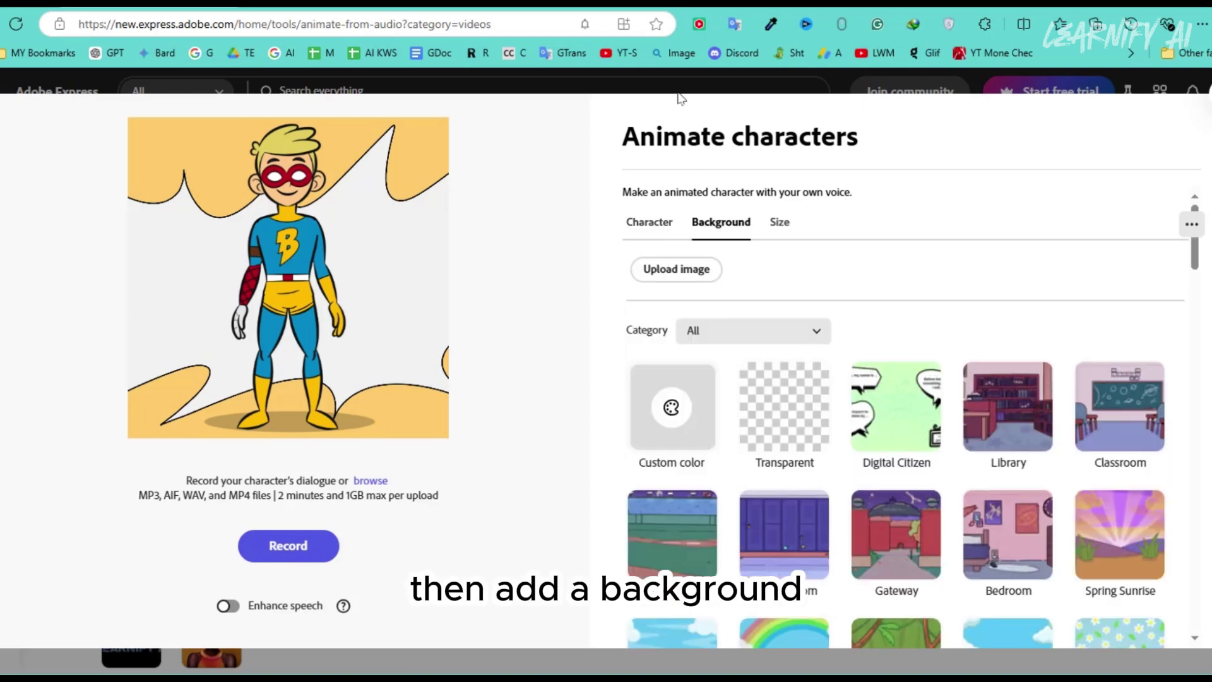
scroll(896, 411, down, 3)
click(896, 346)
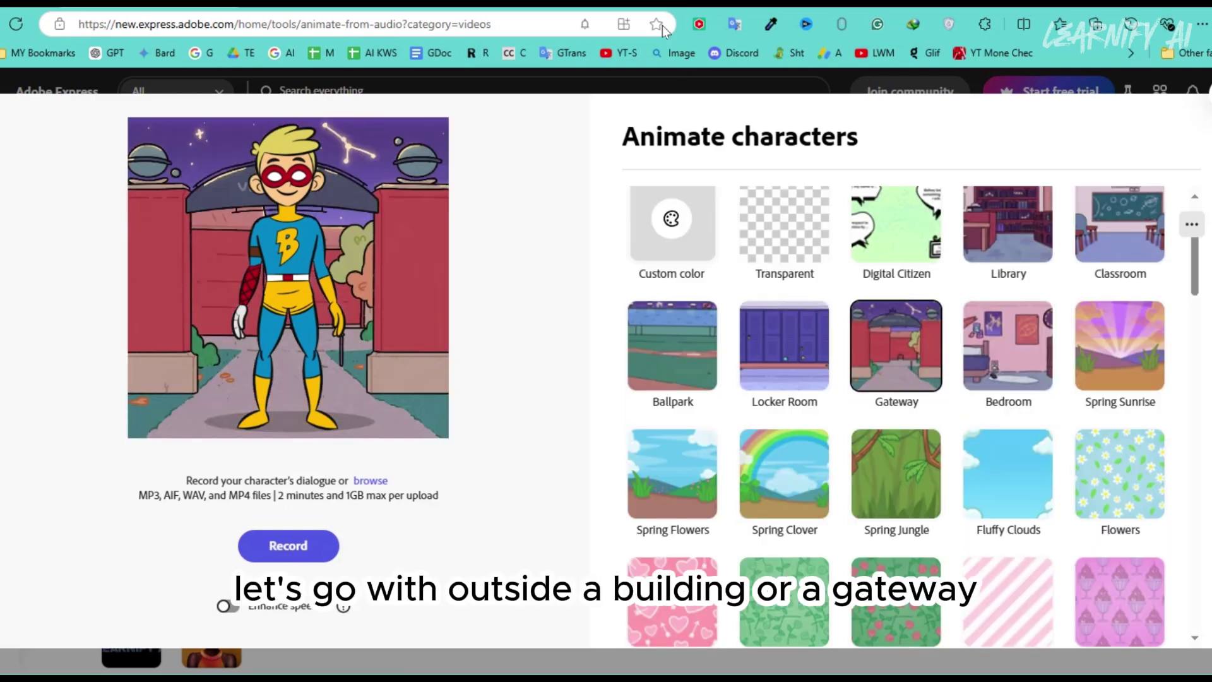
click(369, 481)
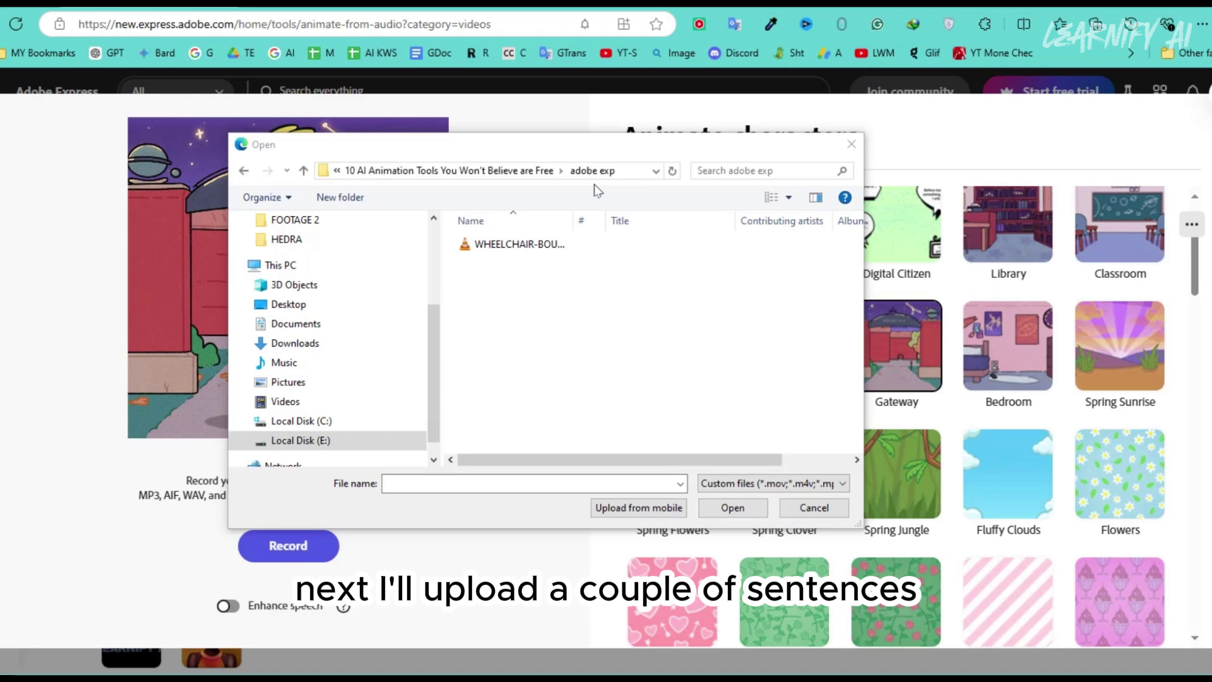
click(540, 244)
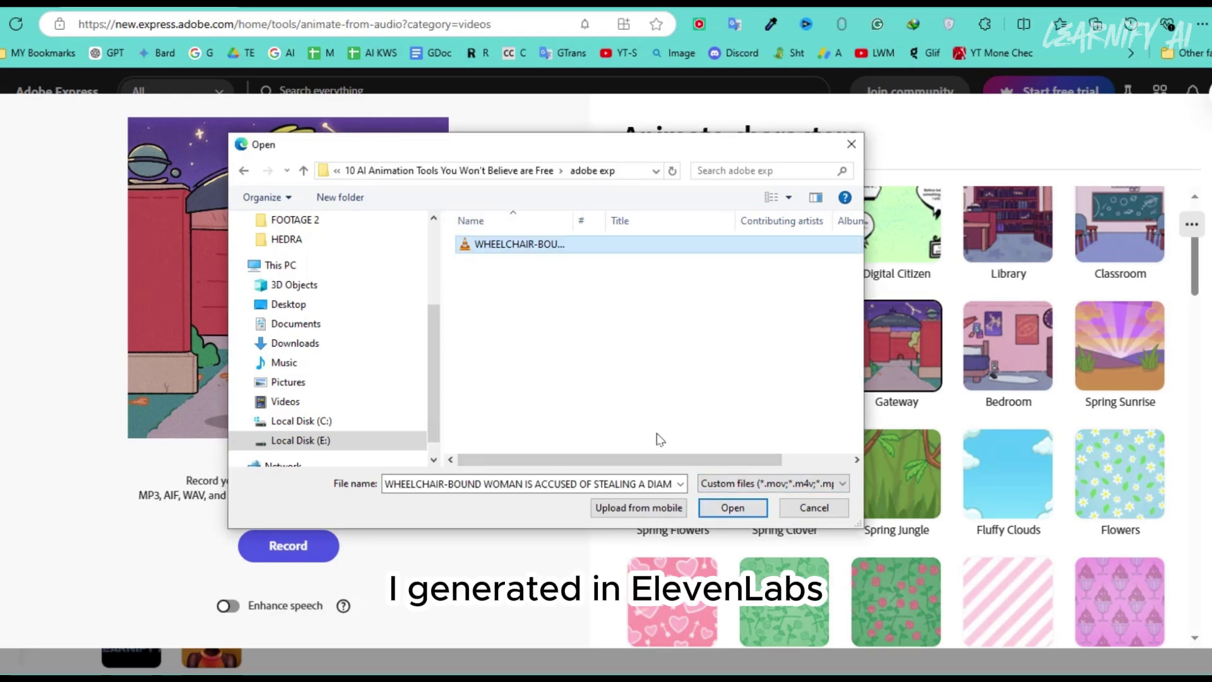
click(733, 508)
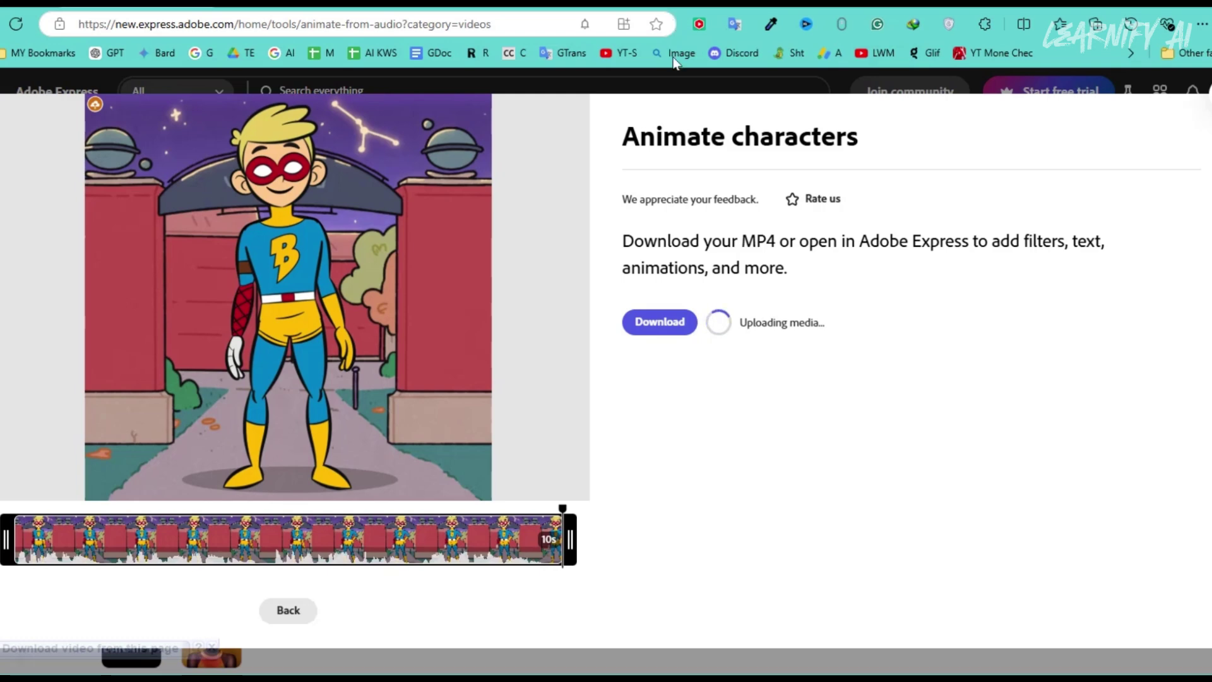
Step: Replay the animation, switch to a custom #2AD436 green background, and load the second voice recording
click(285, 311)
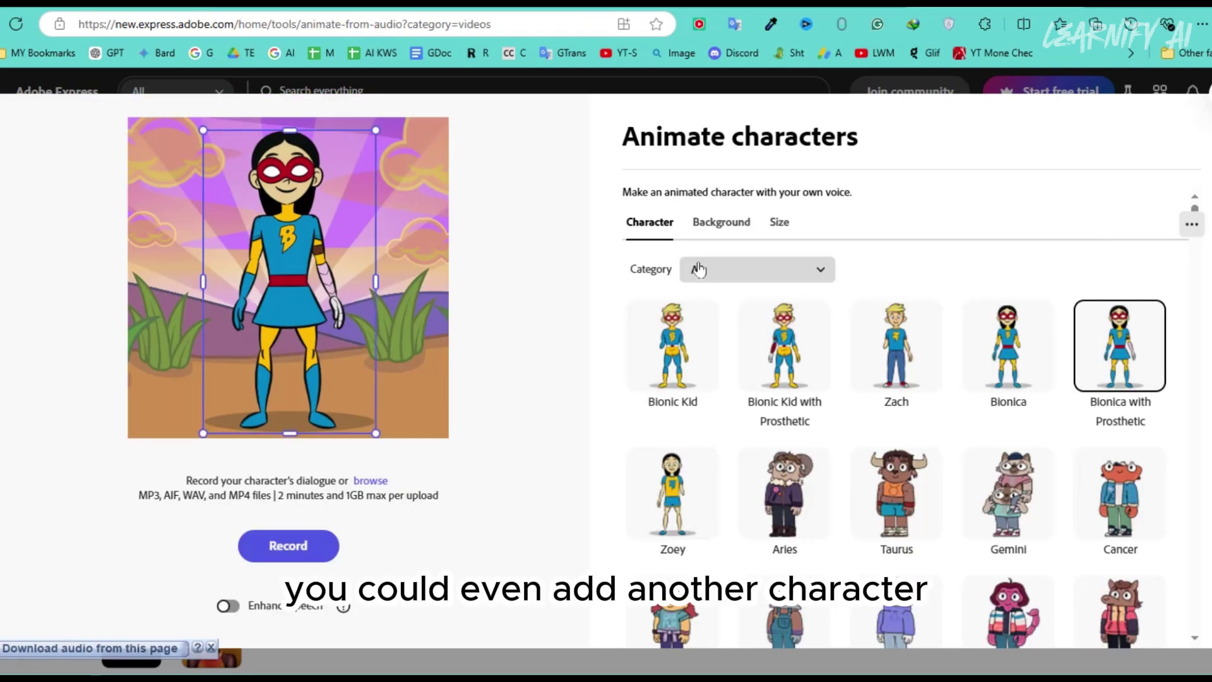
click(706, 233)
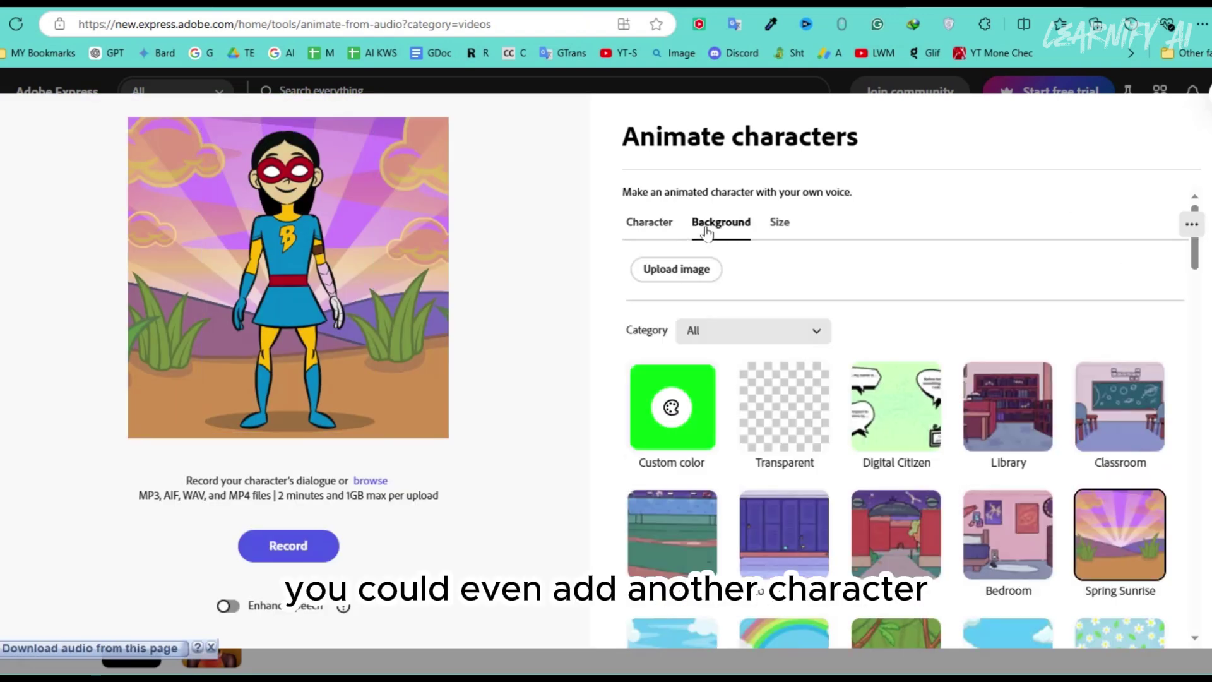
click(675, 408)
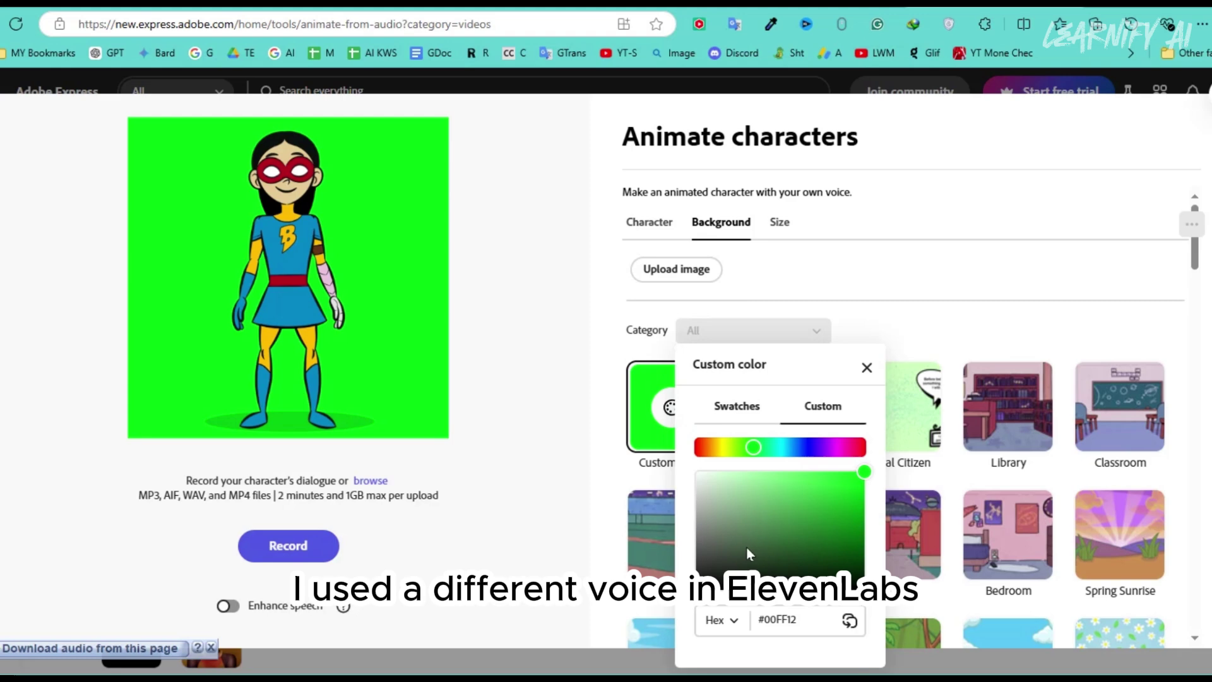
mouse_move(760, 490)
mouse_down()
mouse_move(849, 505)
mouse_move(822, 483)
mouse_up()
click(880, 290)
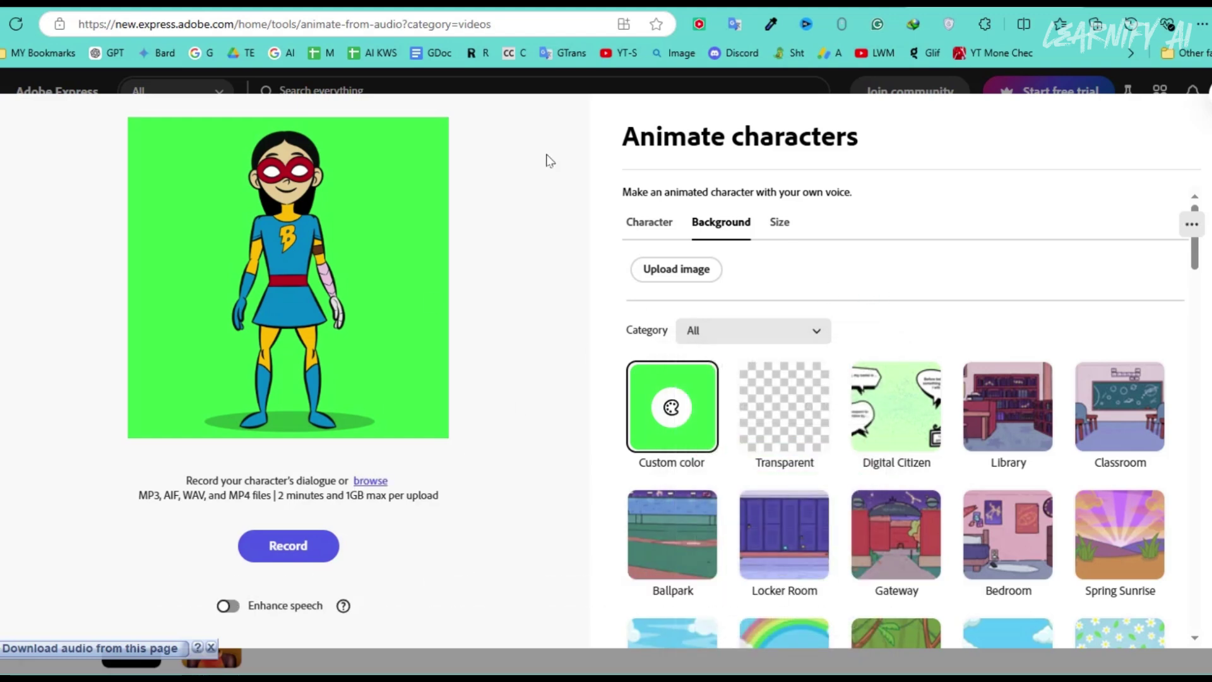
click(371, 481)
click(731, 508)
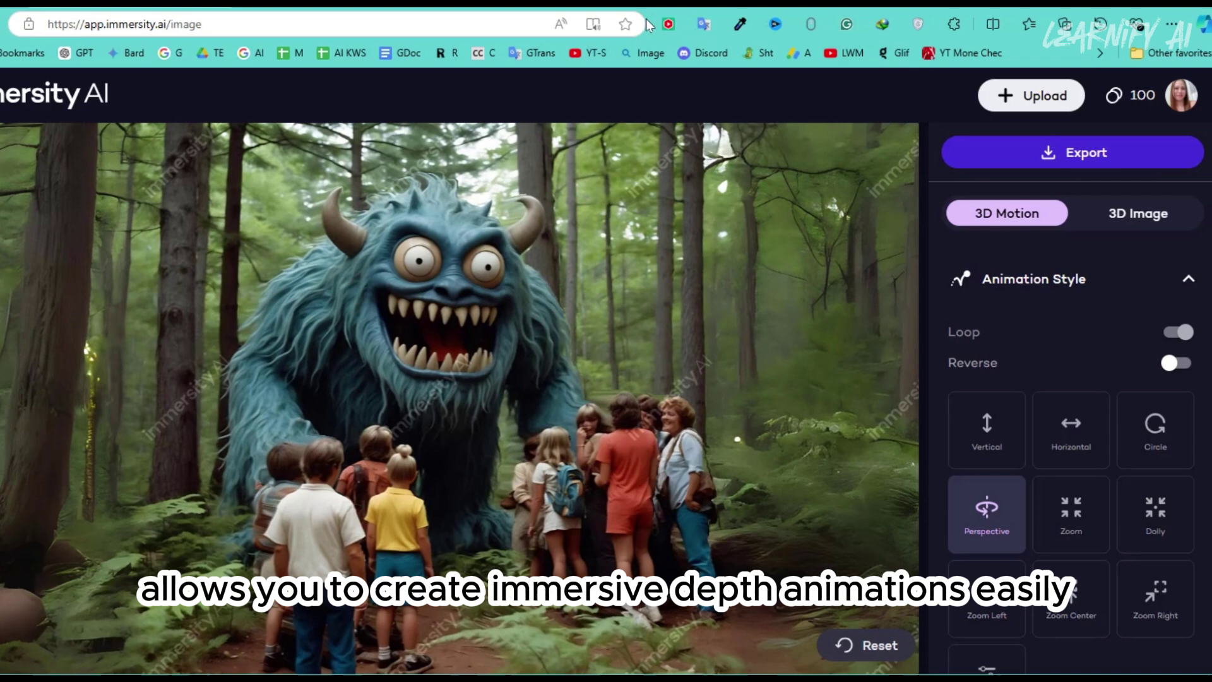
Step: Try the vertical, horizontal and circular motion styles for the monster animation
click(990, 454)
click(1052, 441)
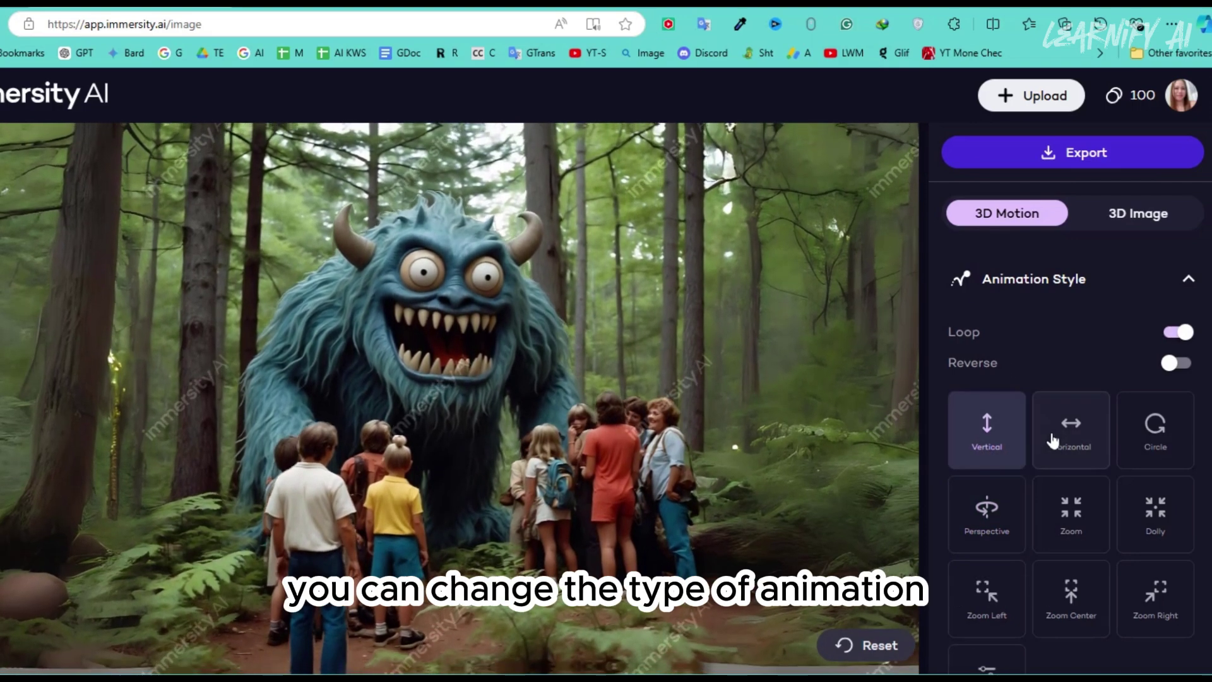
click(1145, 431)
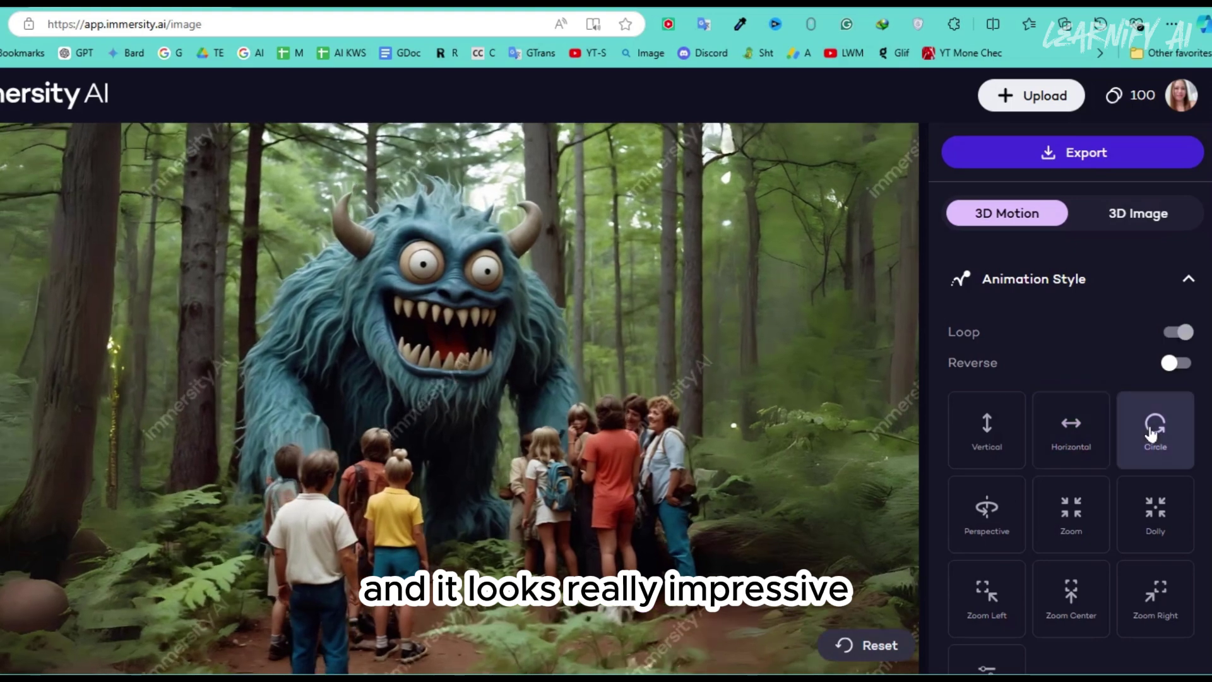
Step: Set the animation length to 6s, then 3s, then back to 10s
scroll(1182, 455, down, 6)
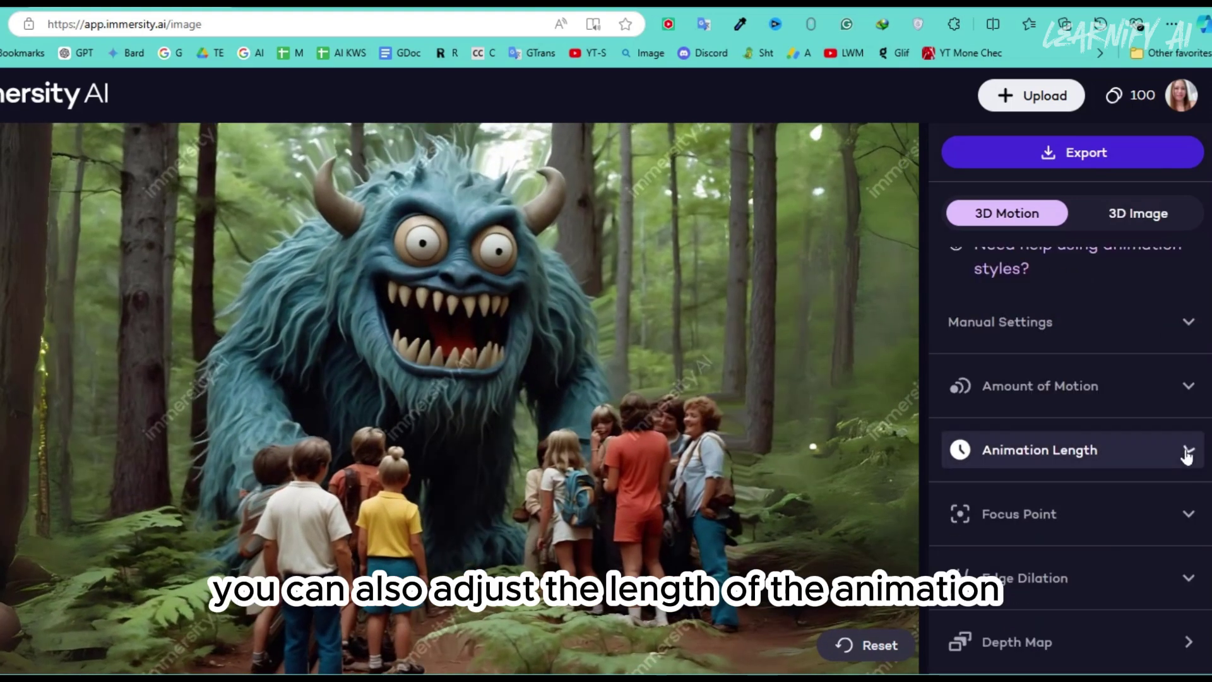
click(1182, 452)
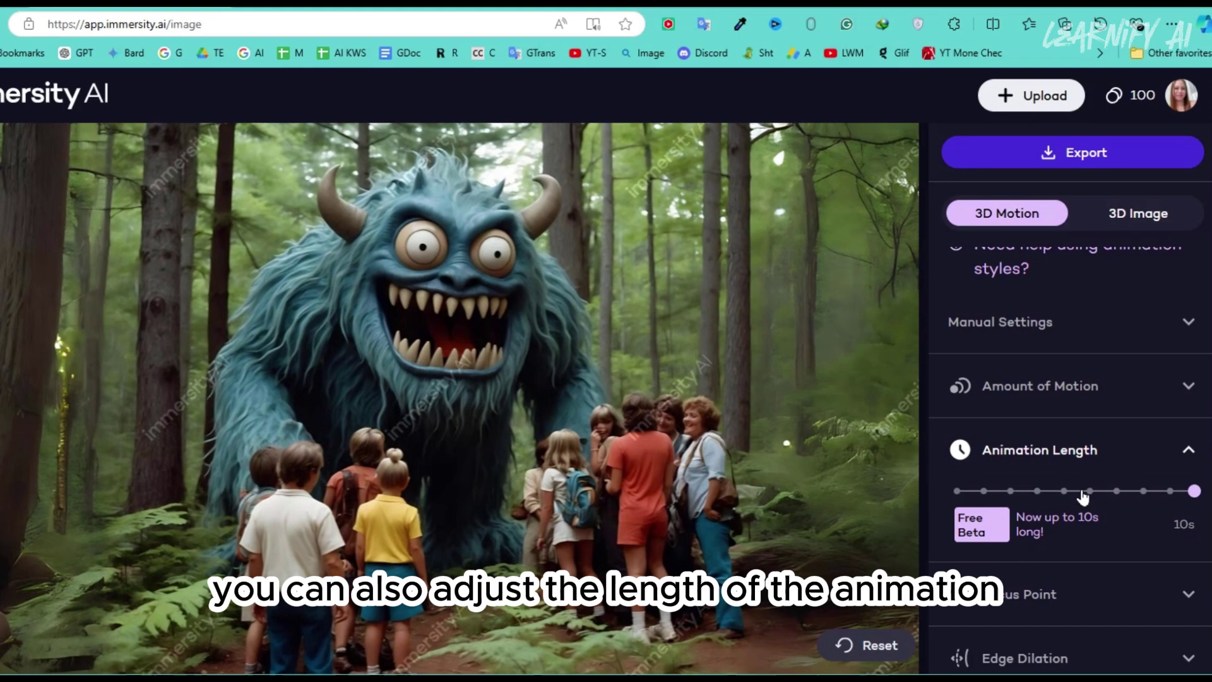
click(1082, 495)
click(1010, 492)
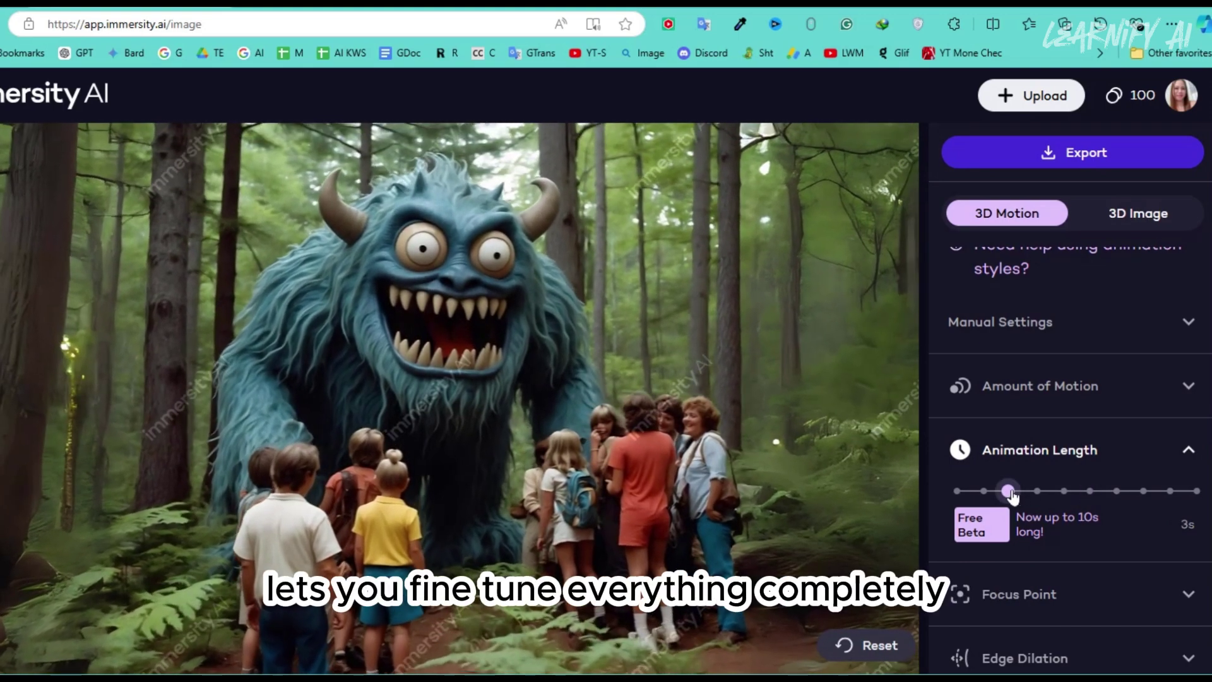
click(1192, 492)
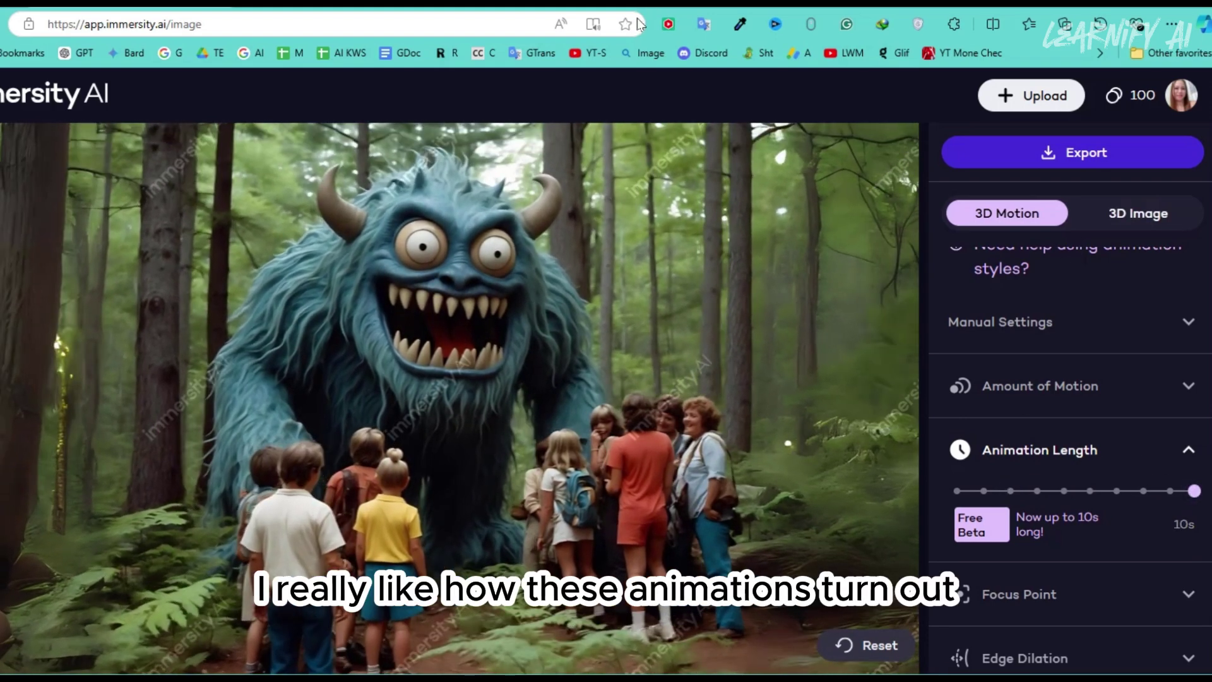
Step: Export the monster animation as MP4 3D Motion at Plus 1280x720 for 30 credits
scroll(1019, 557, down, 1)
click(1073, 152)
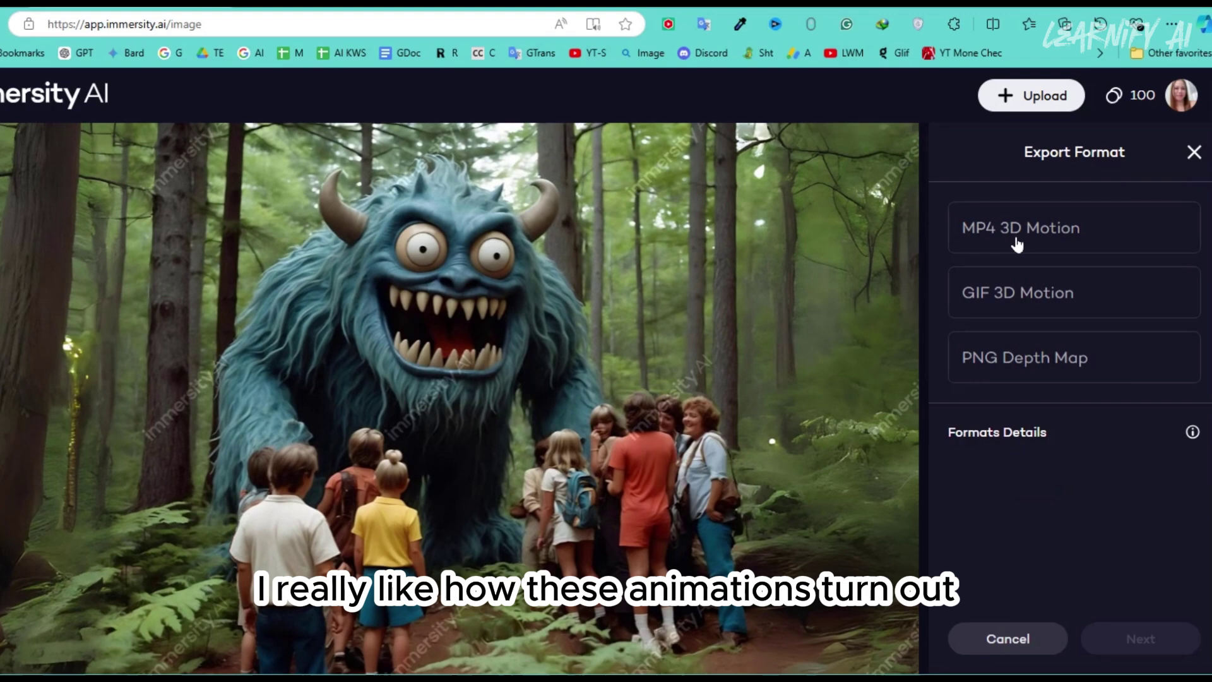
click(1141, 639)
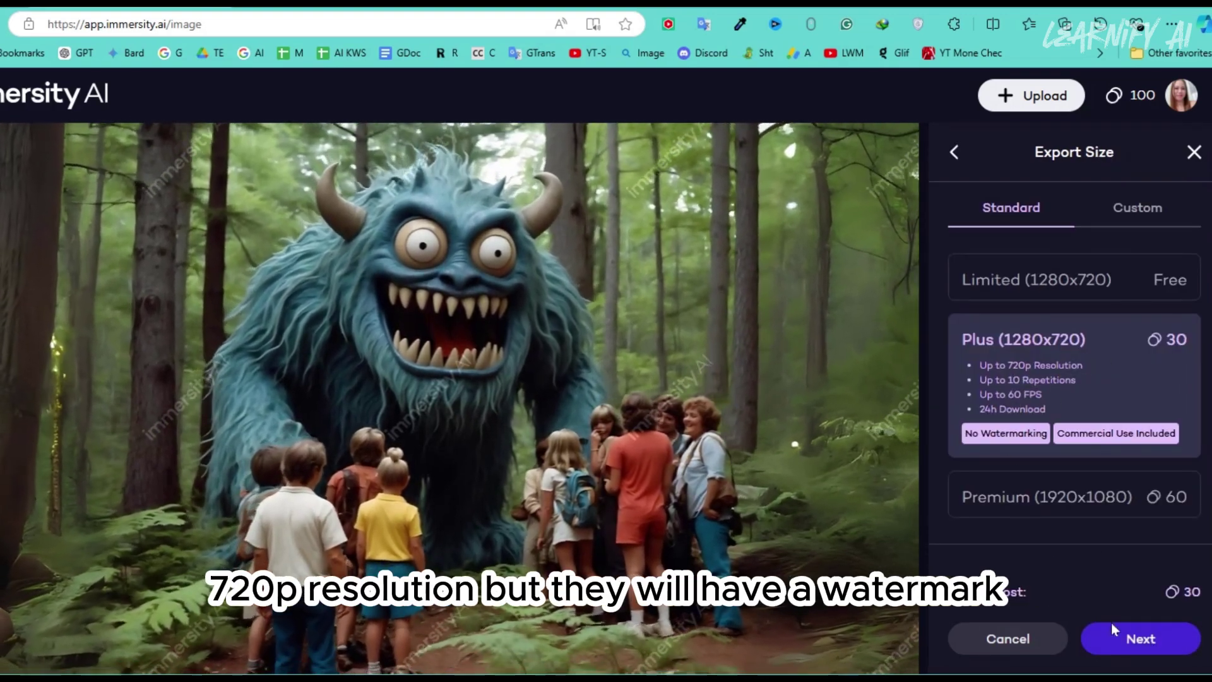
click(1128, 639)
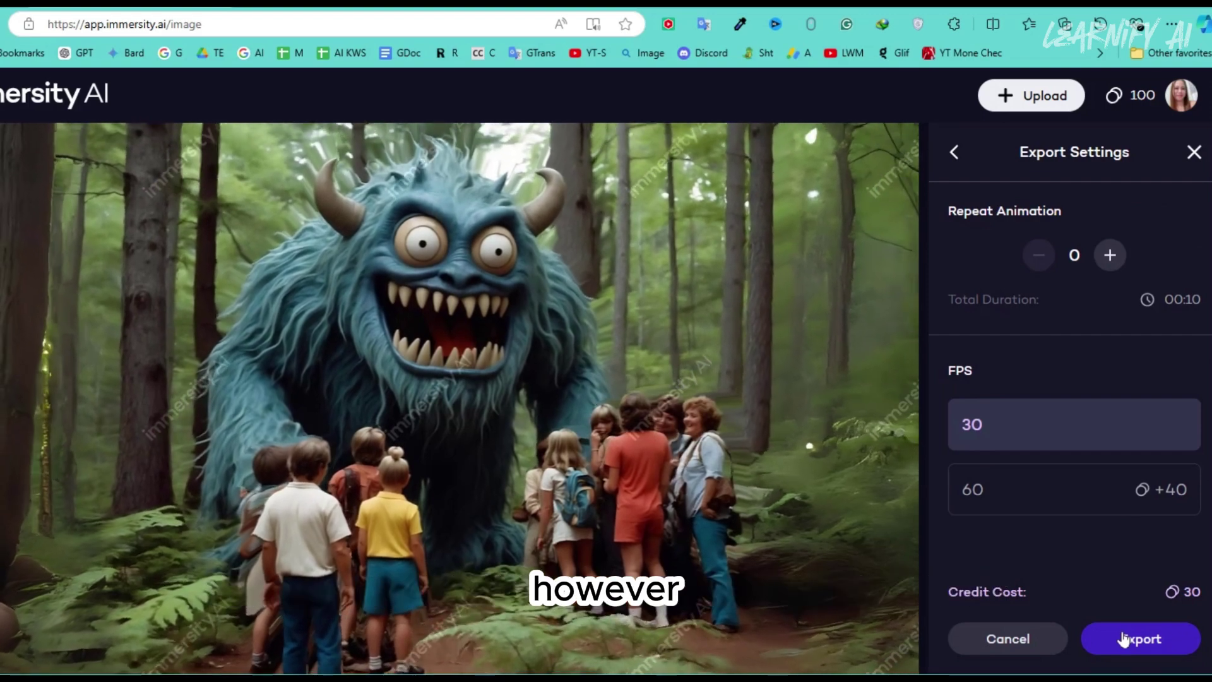
click(1125, 639)
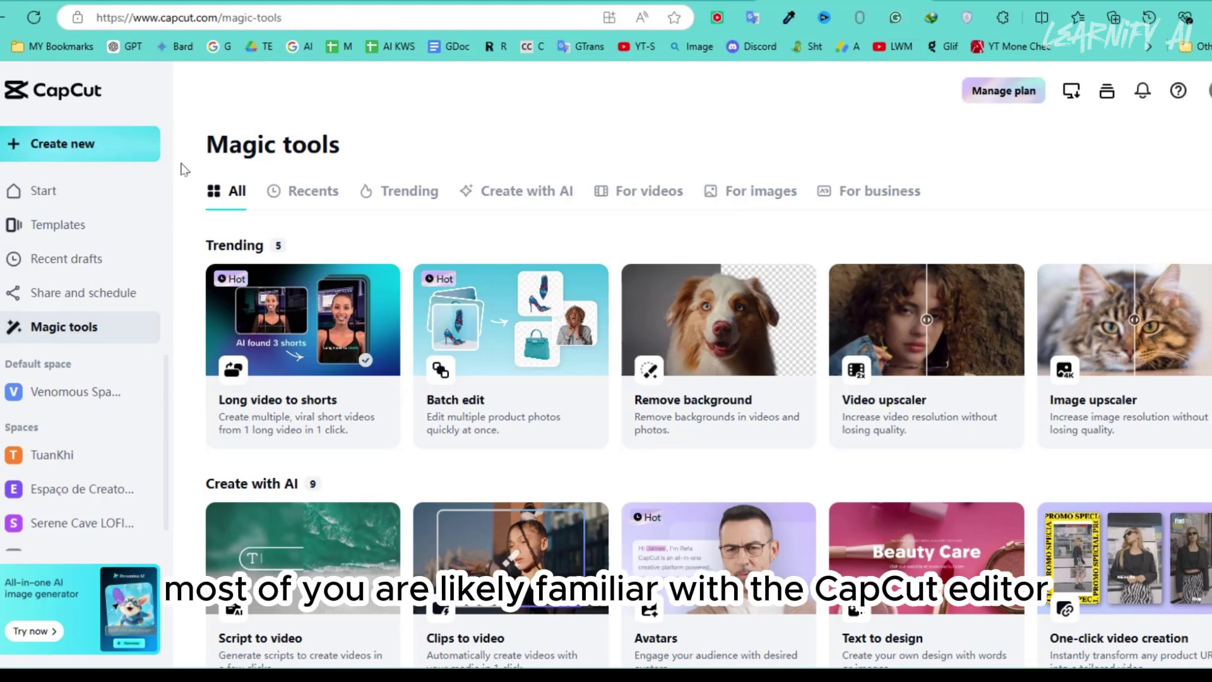
Step: Filter Magic tools to video tools and start a 2x (2560 x 1440) upscale of the monster video
click(627, 201)
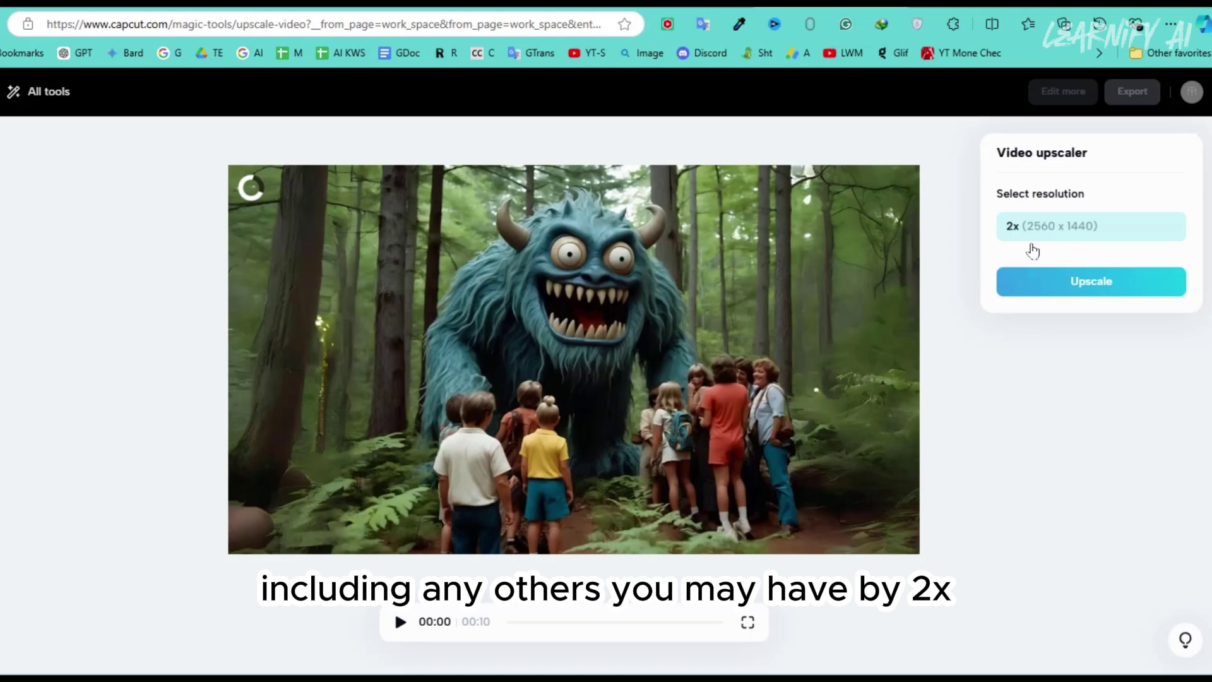
click(1030, 290)
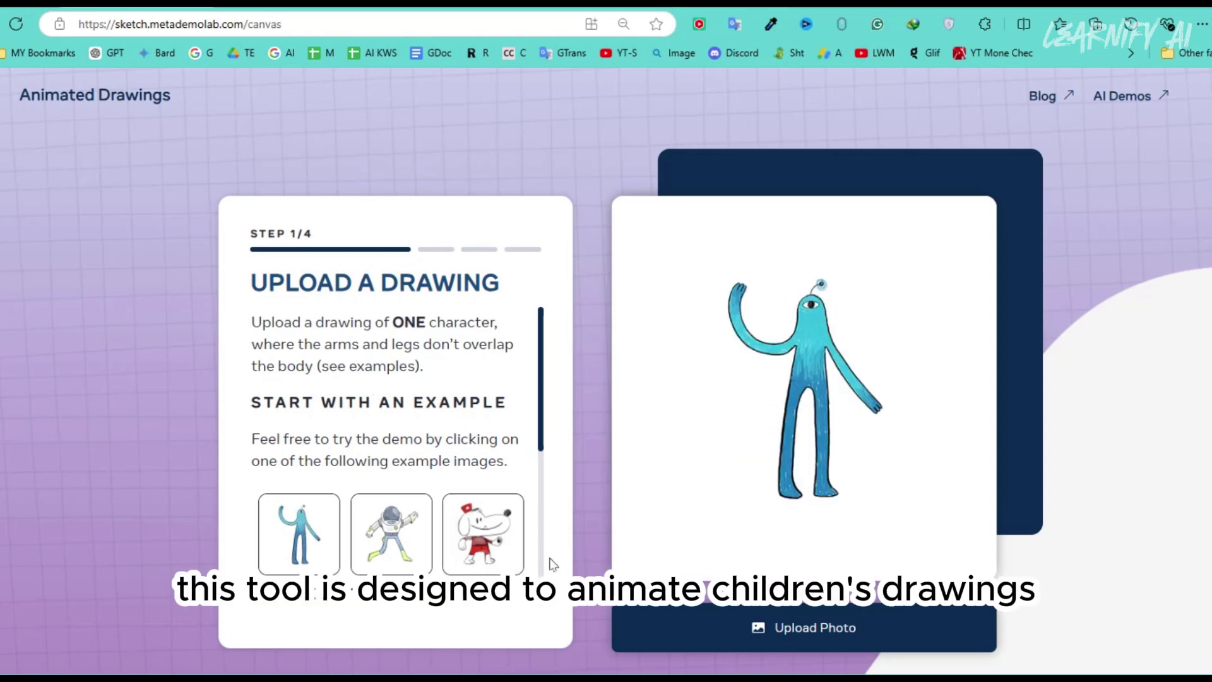
Step: Upload the dog photo to Animated Drawings up to Highlight the Character, then send it to remove.bg
click(683, 632)
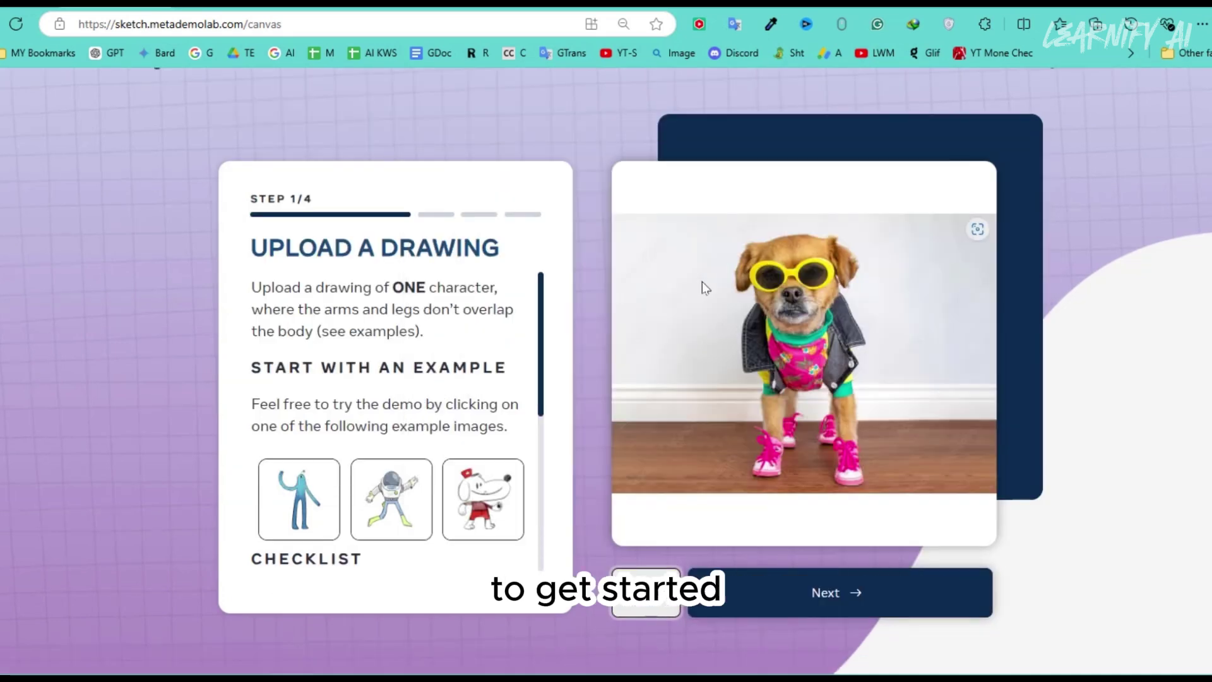
click(746, 584)
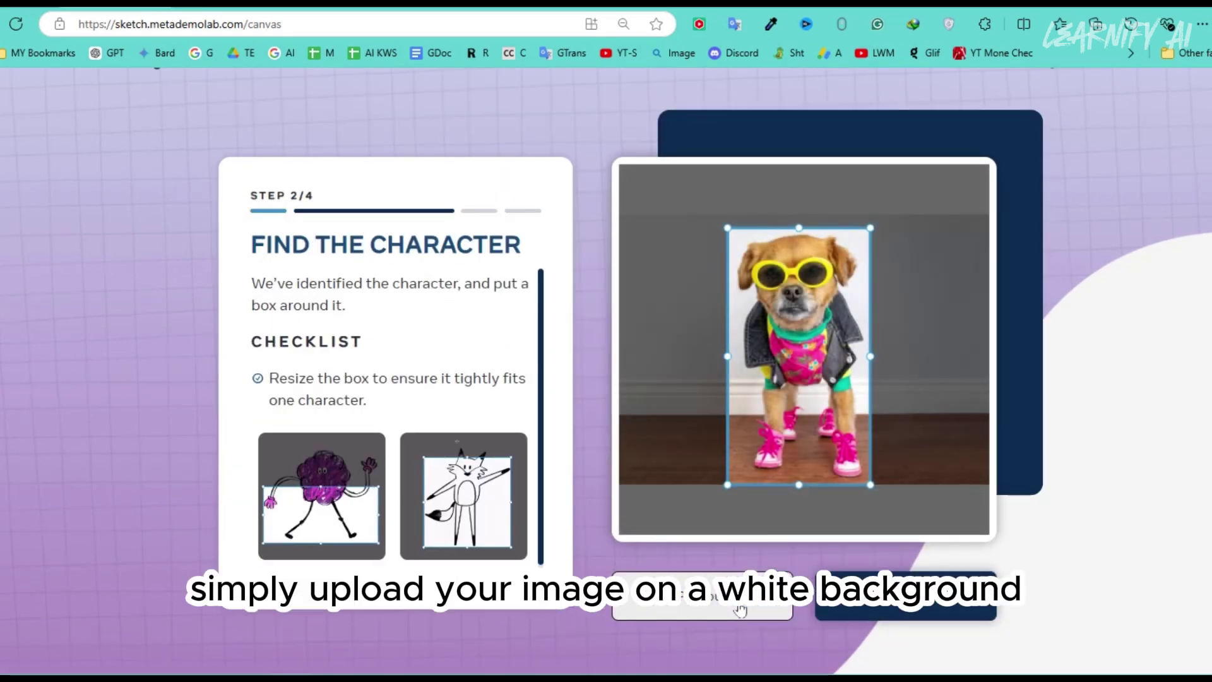
click(909, 599)
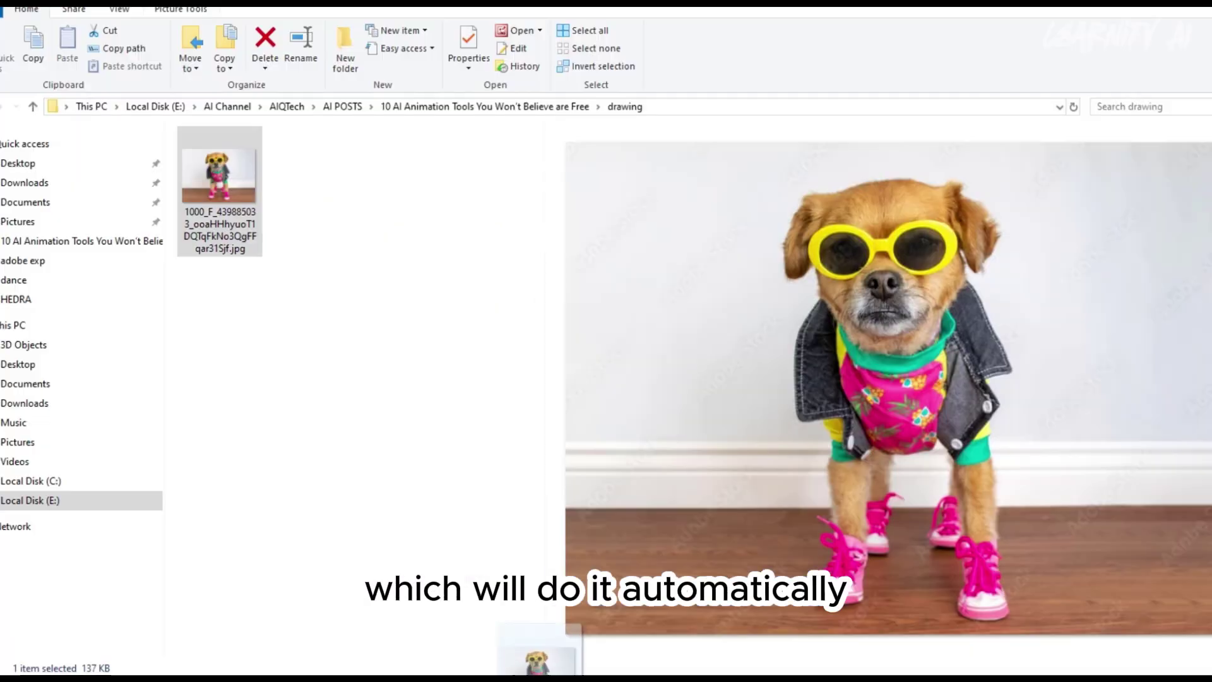
drag(543, 656, 339, 327)
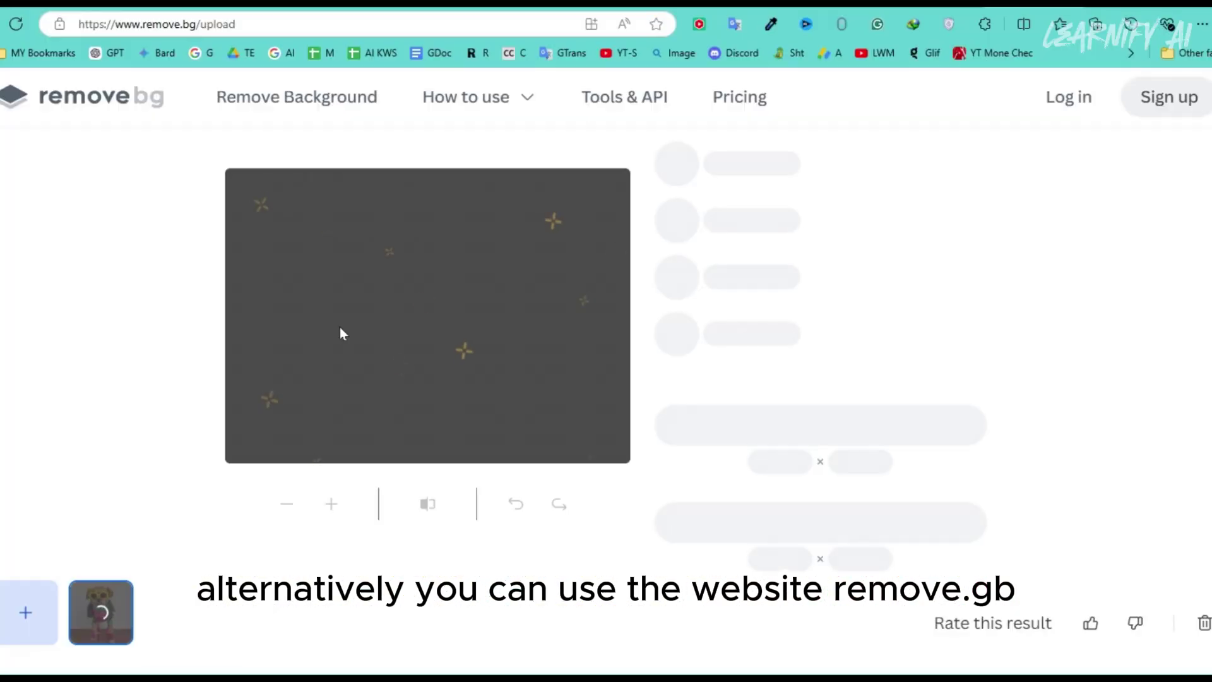
Step: Load the background-free dog from remove.bg and accept its mask and joints to animate it
click(695, 432)
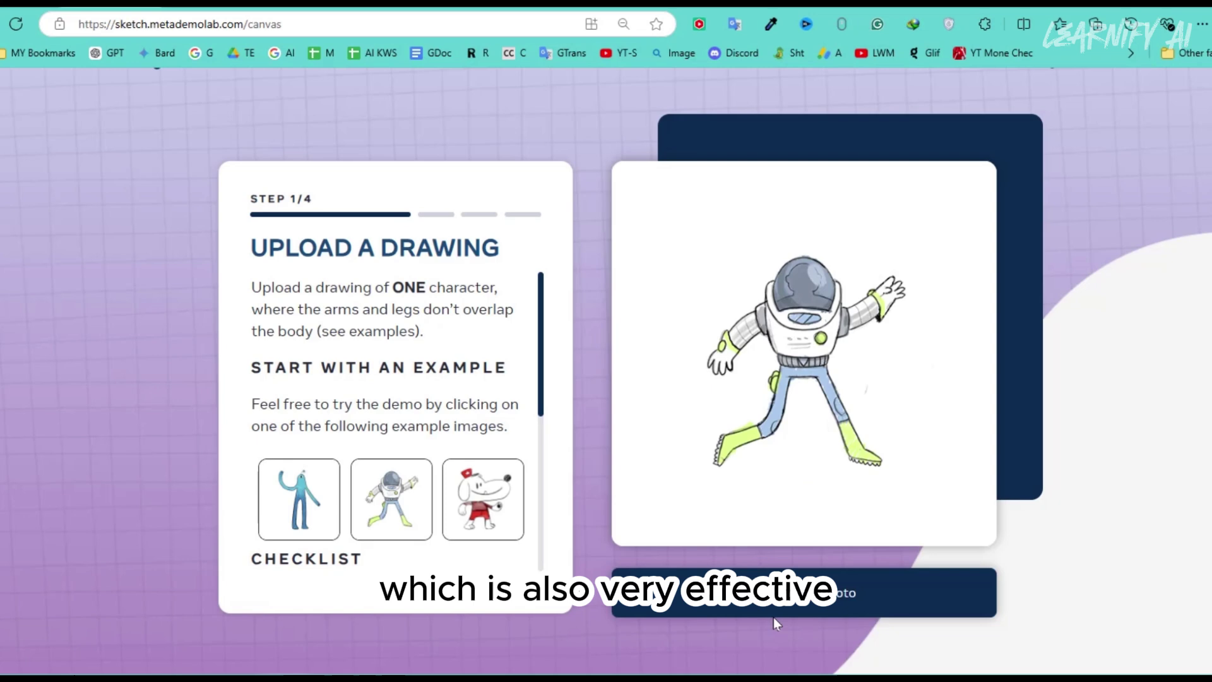
double_click(814, 289)
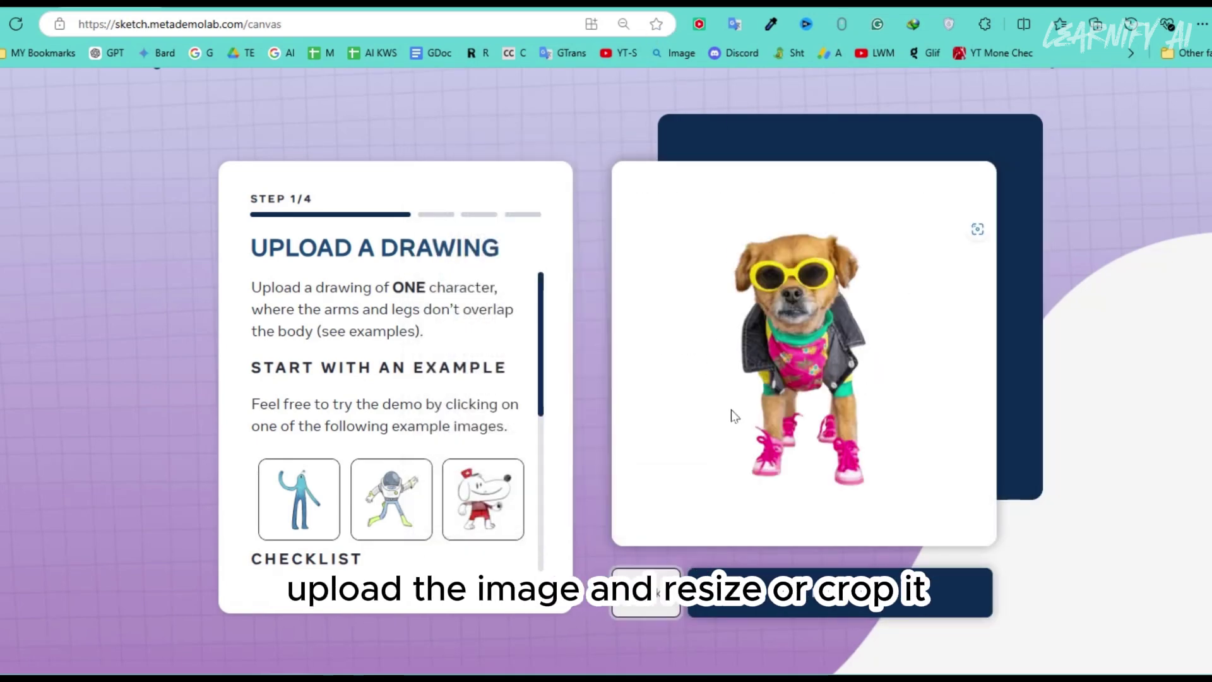
click(866, 597)
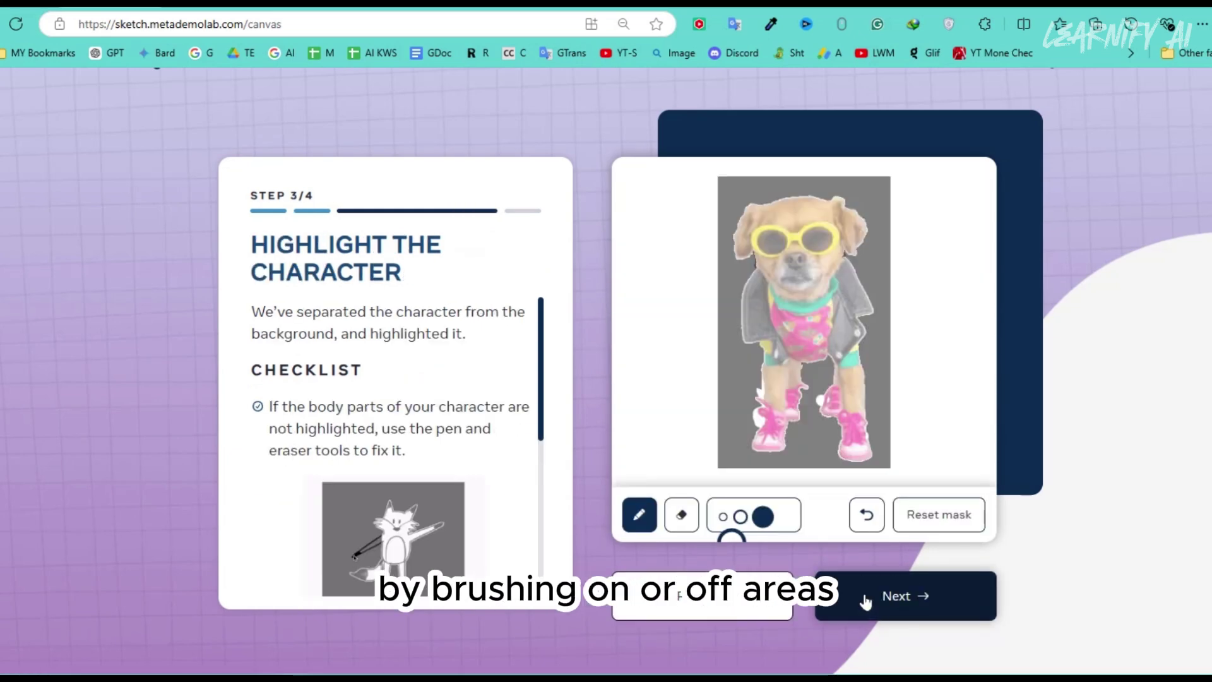
click(865, 599)
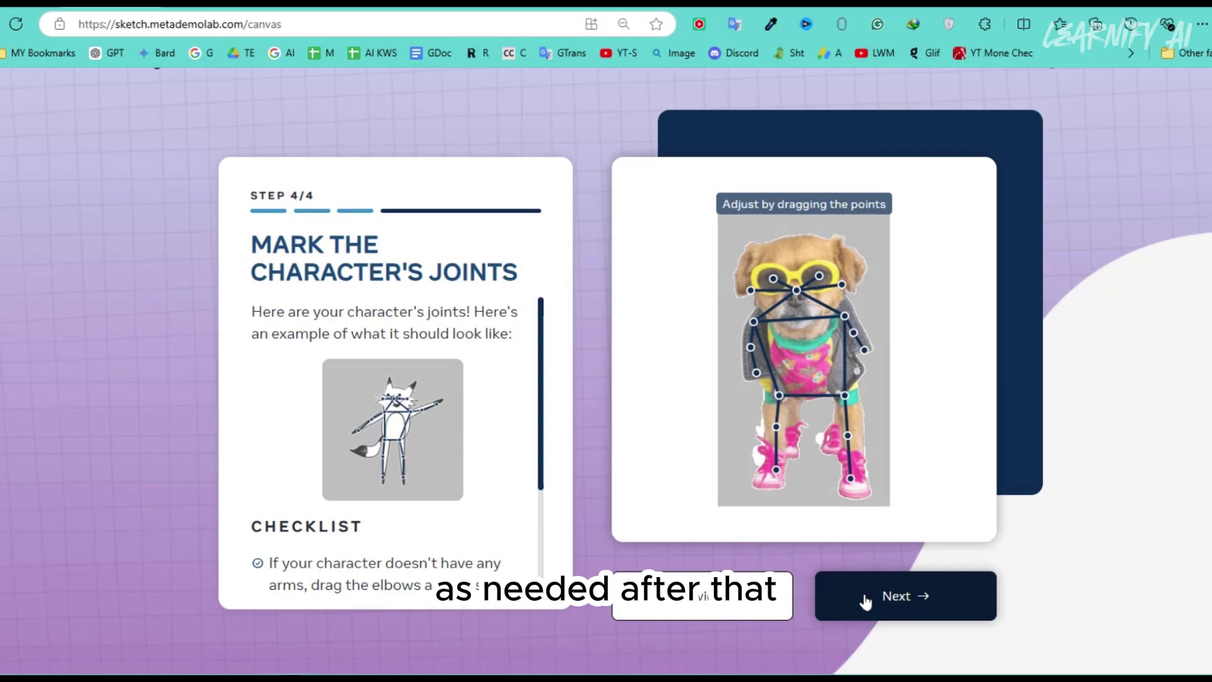
click(876, 608)
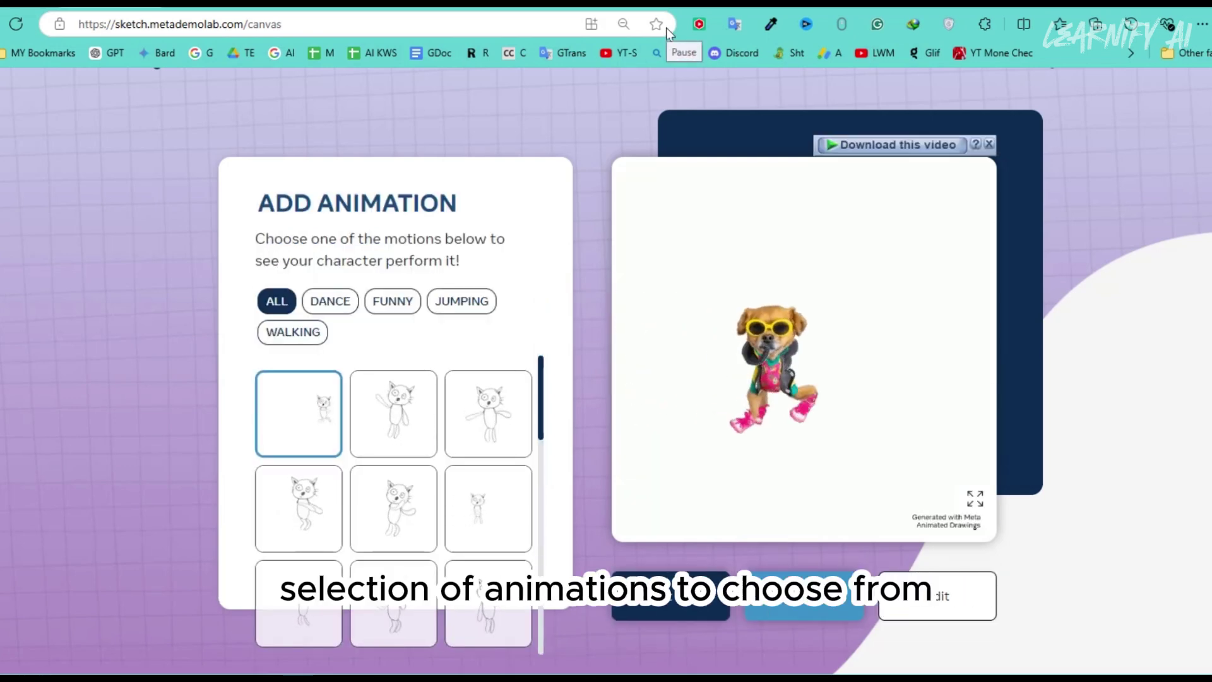
Step: Apply the second motion to the dog and the third motion to the Mickey character
click(382, 415)
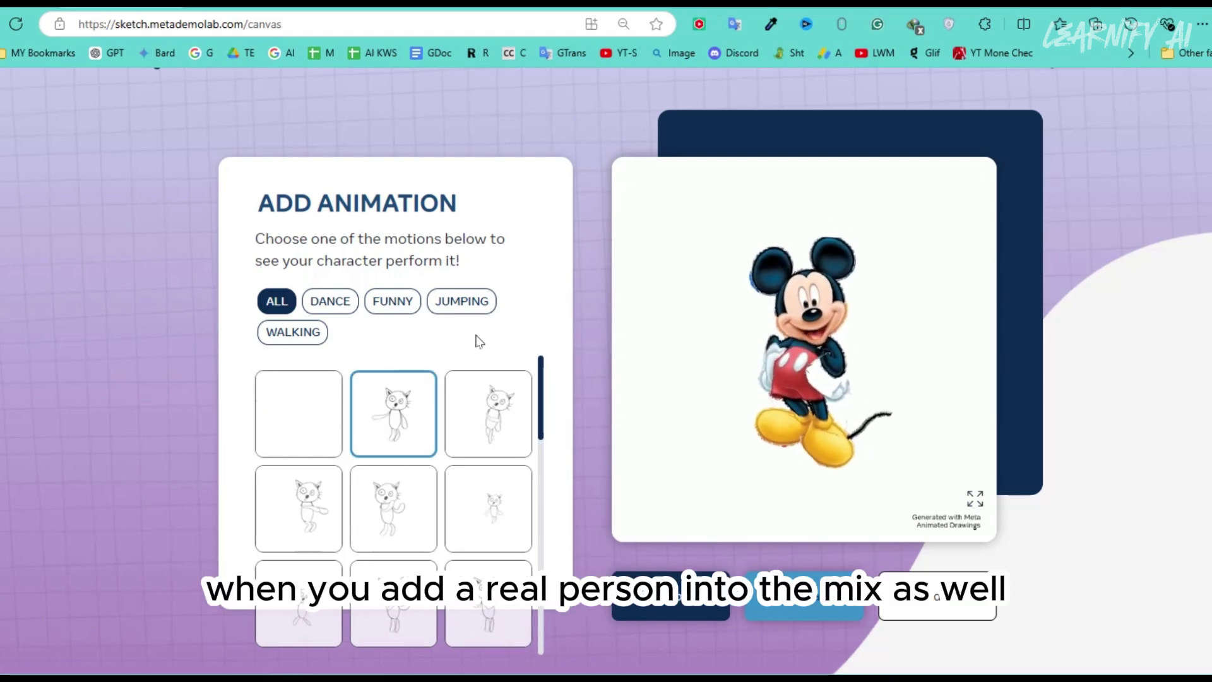
click(487, 413)
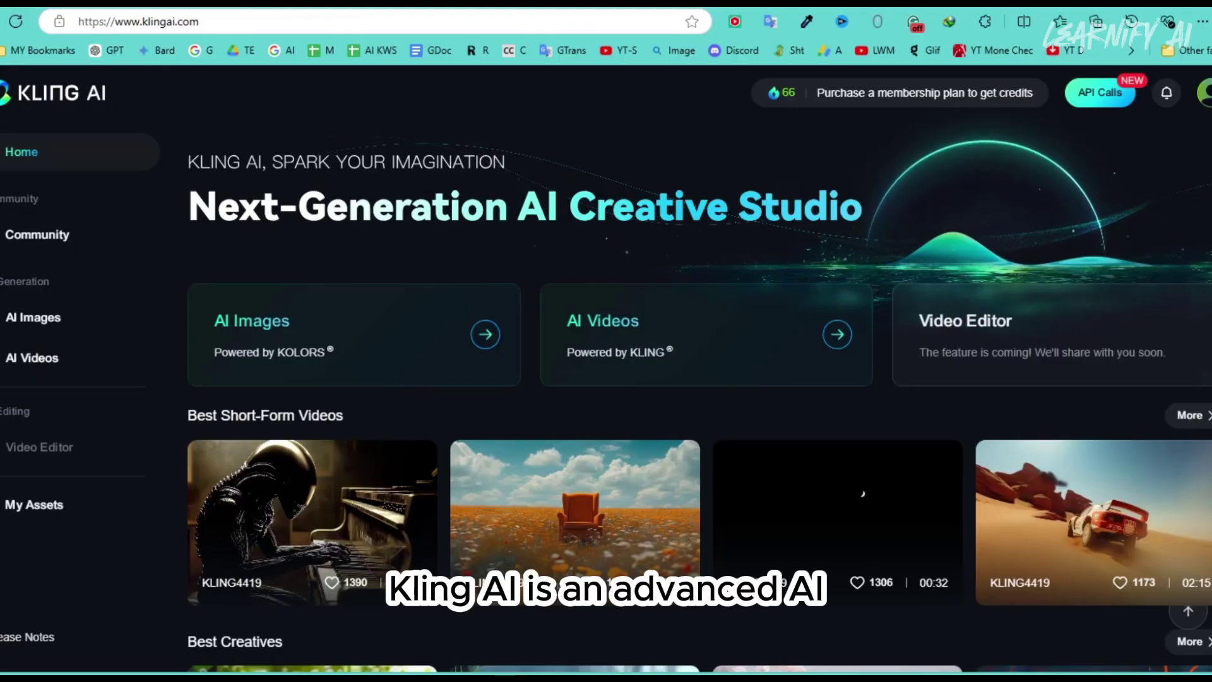
Step: Scroll down through the Kling AI Best Creatives gallery of community images and videos
scroll(606, 391, down, 8)
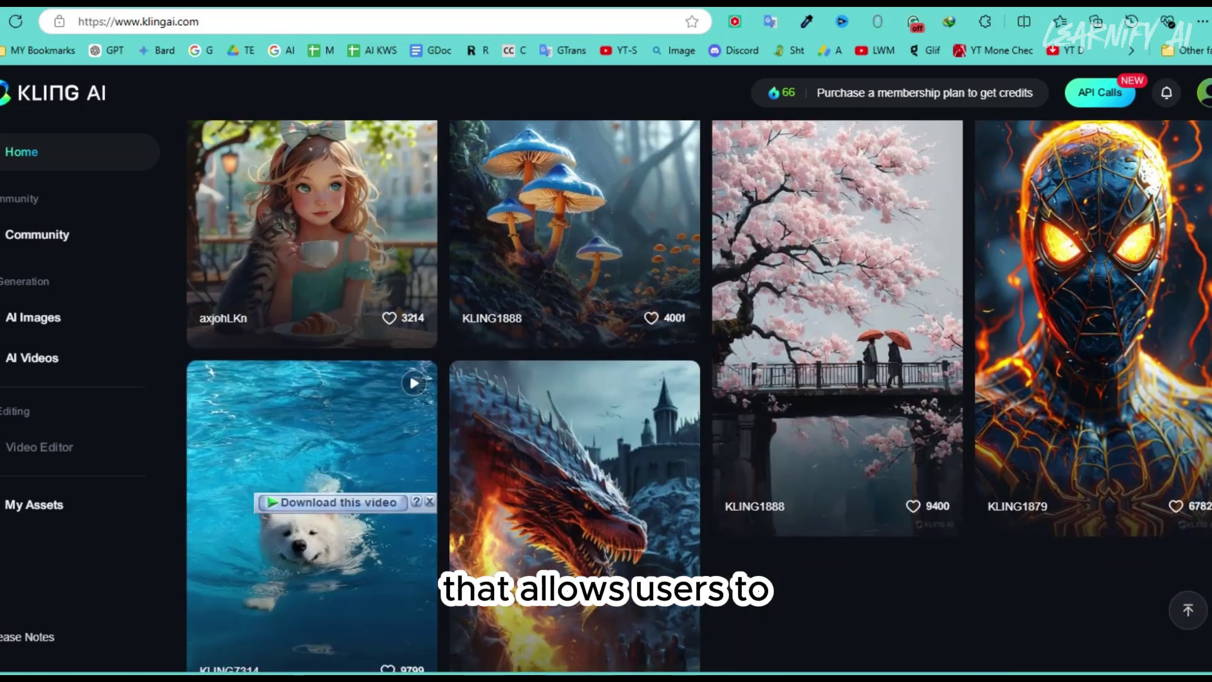
scroll(606, 392, down, 5)
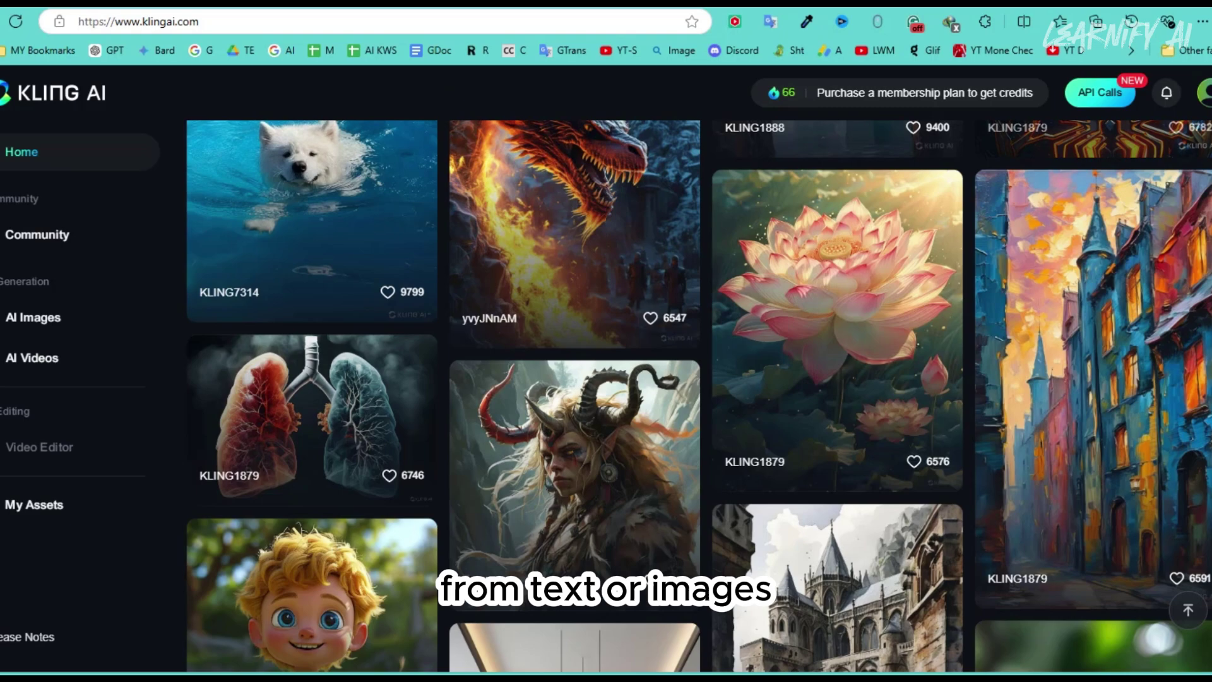
scroll(606, 391, down, 8)
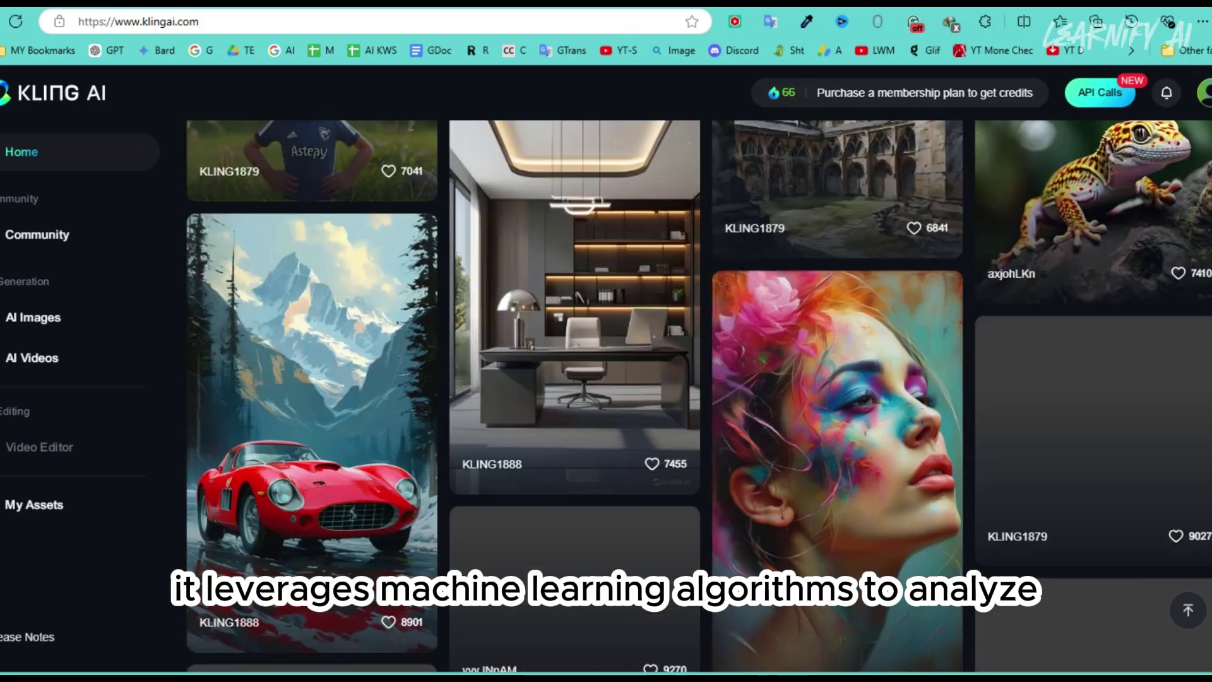
scroll(606, 391, down, 6)
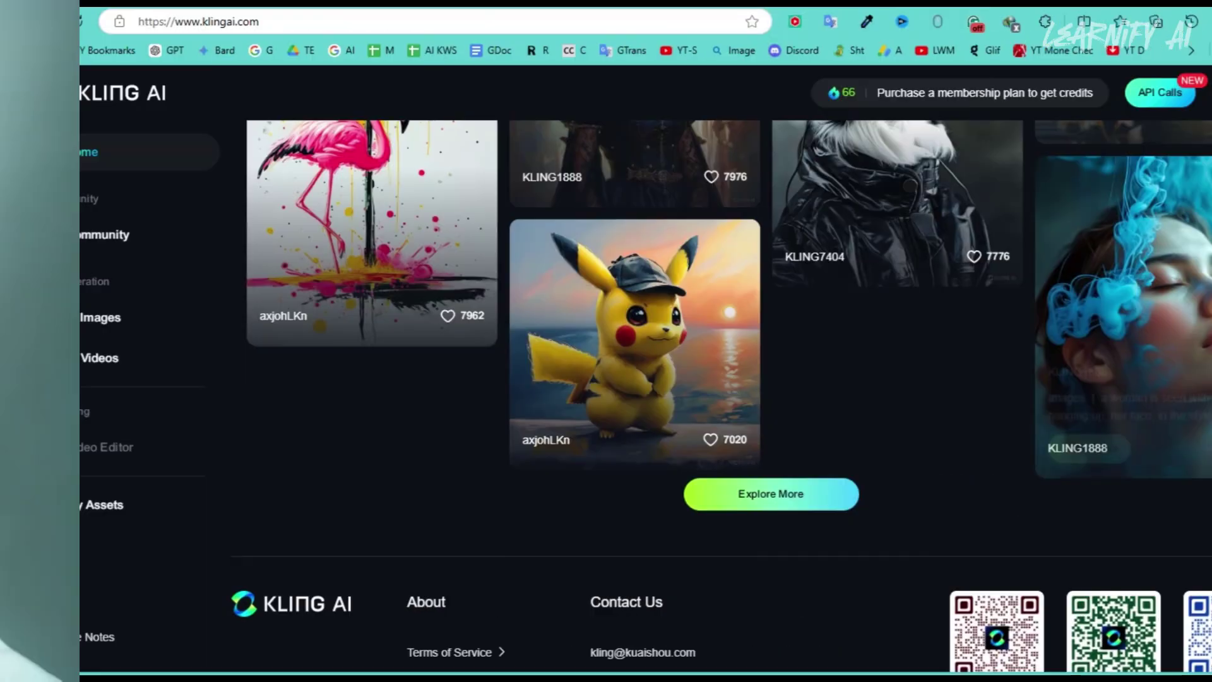
Step: Generate a 5-second woman-in-blue-smoke clip with Horizontal camera control and negative prompt 'Low quality, dull'
mouse_move(1068, 449)
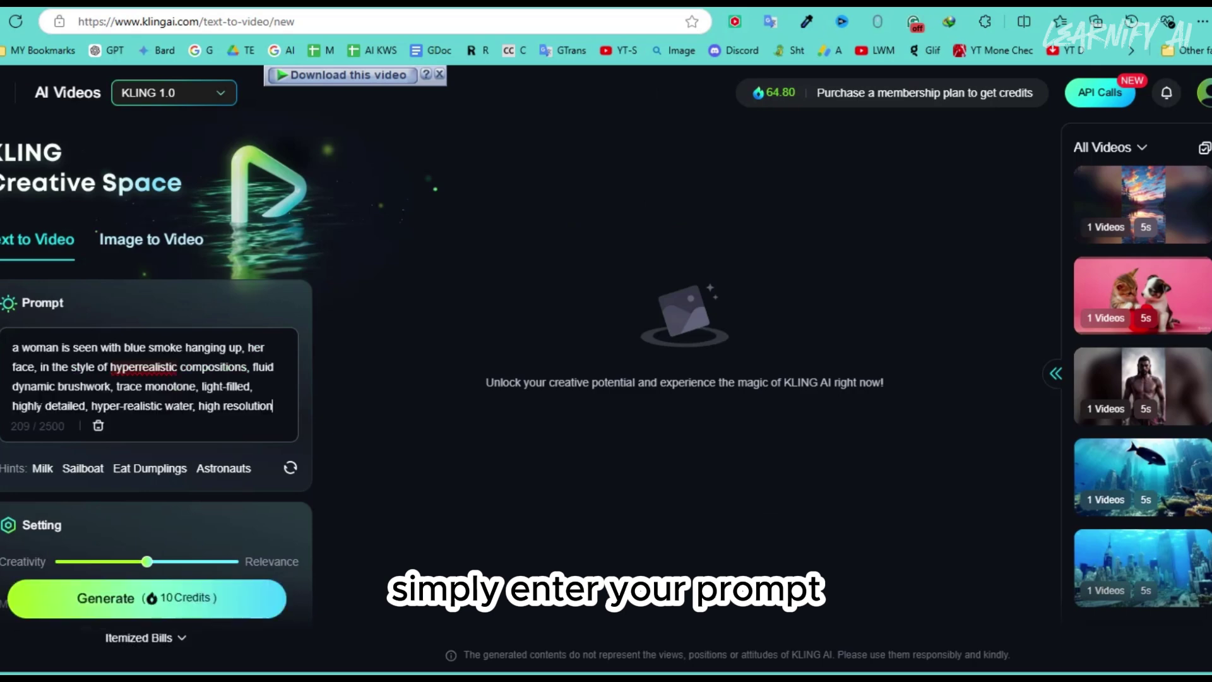
scroll(248, 431, down, 6)
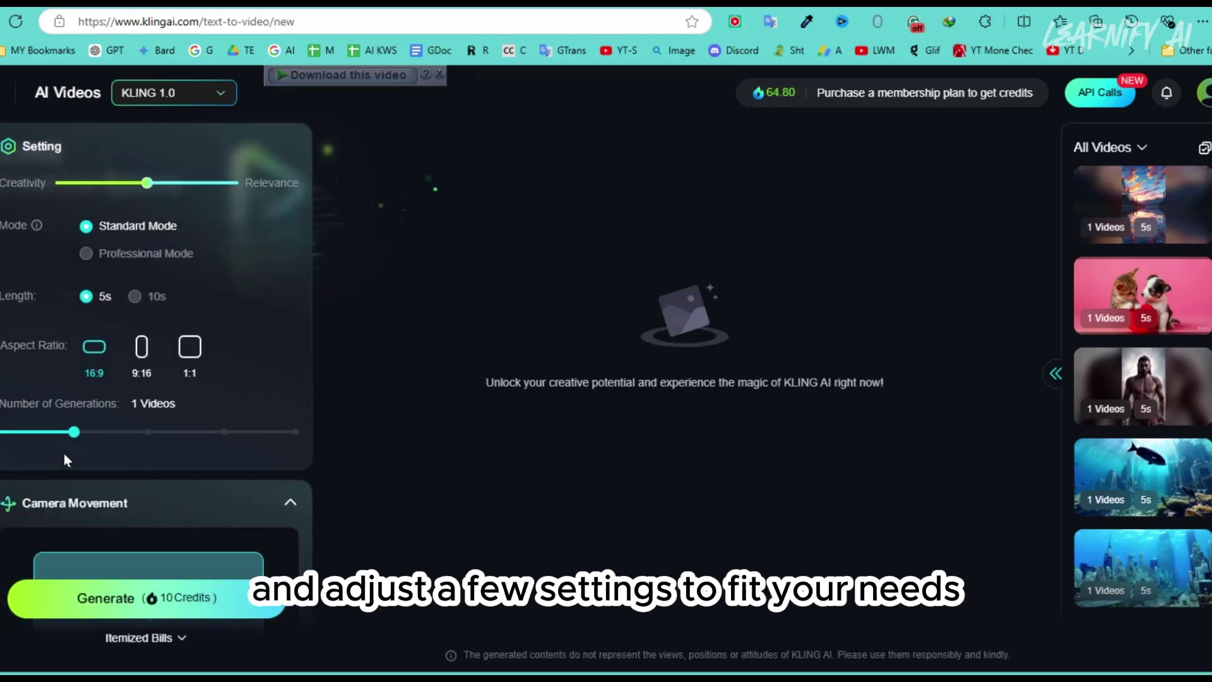
scroll(113, 438, down, 6)
click(203, 351)
click(157, 436)
scroll(142, 486, down, 1)
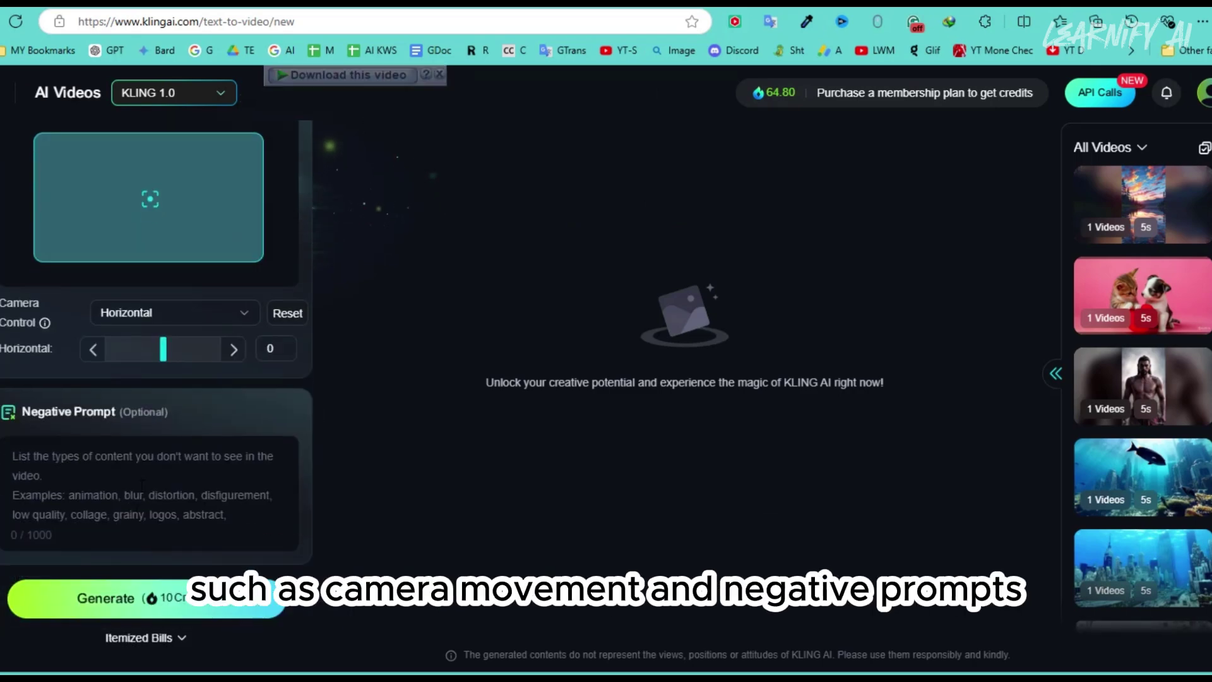
text(ality, dull,)
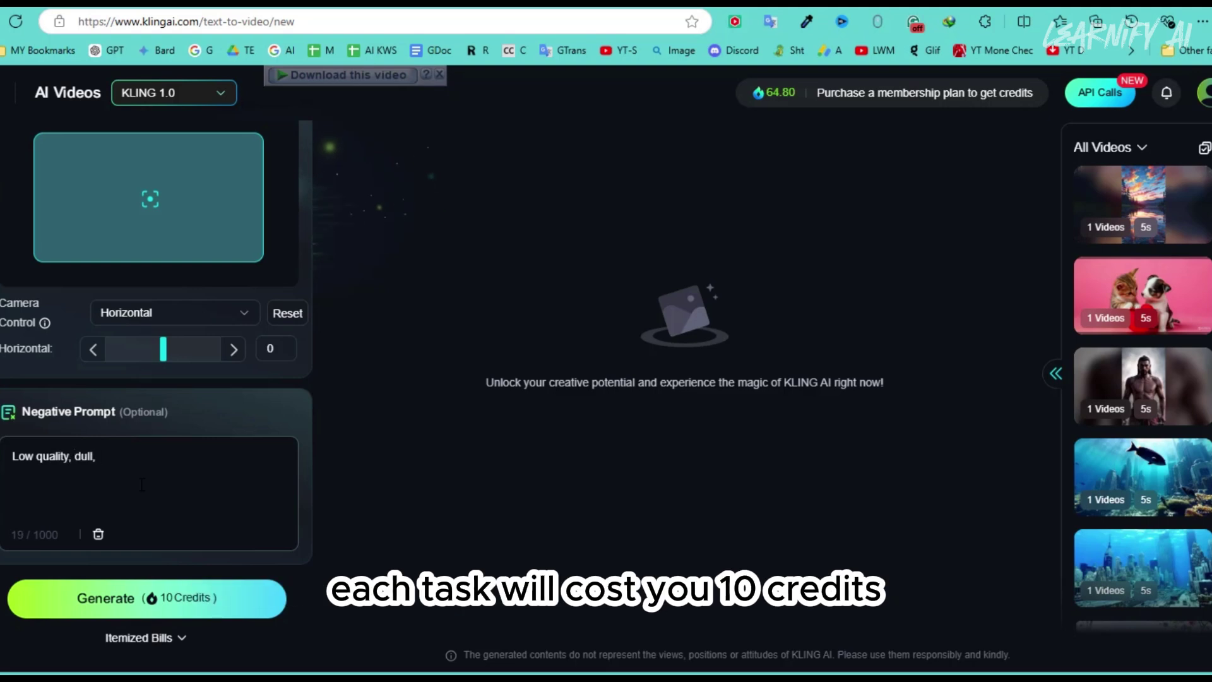
click(105, 595)
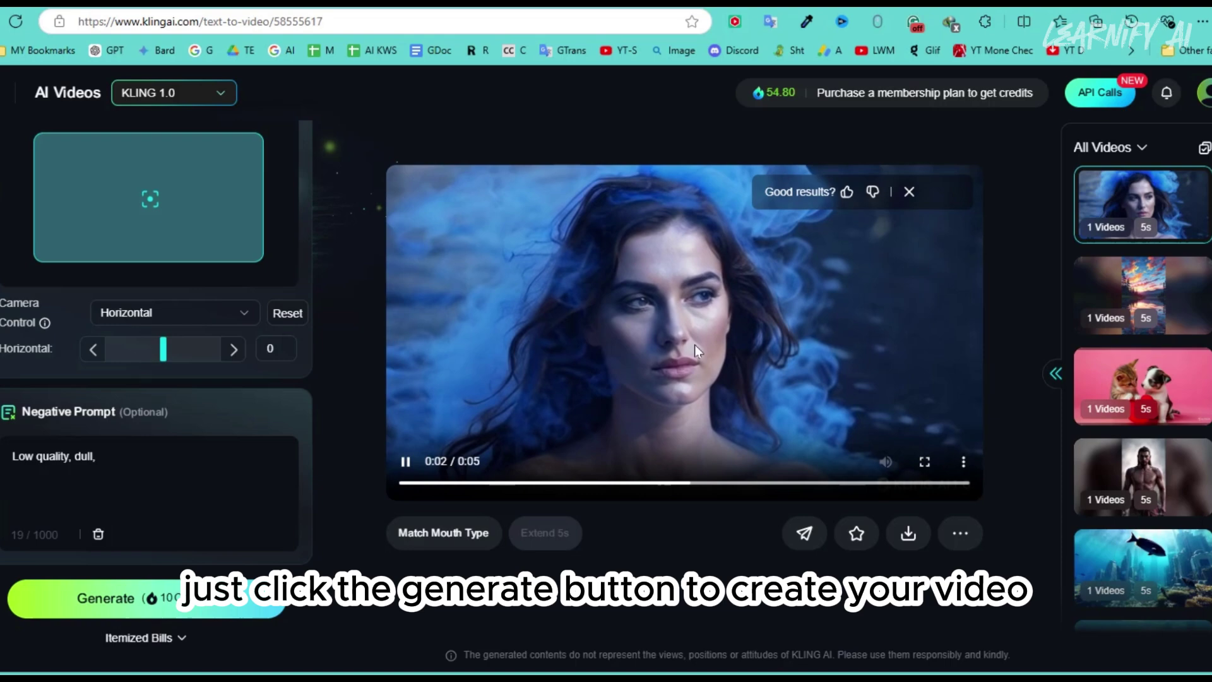
Step: Scroll the channel's 'kling' search results down to the Kling AI Video Tutorial
mouse_move(915, 537)
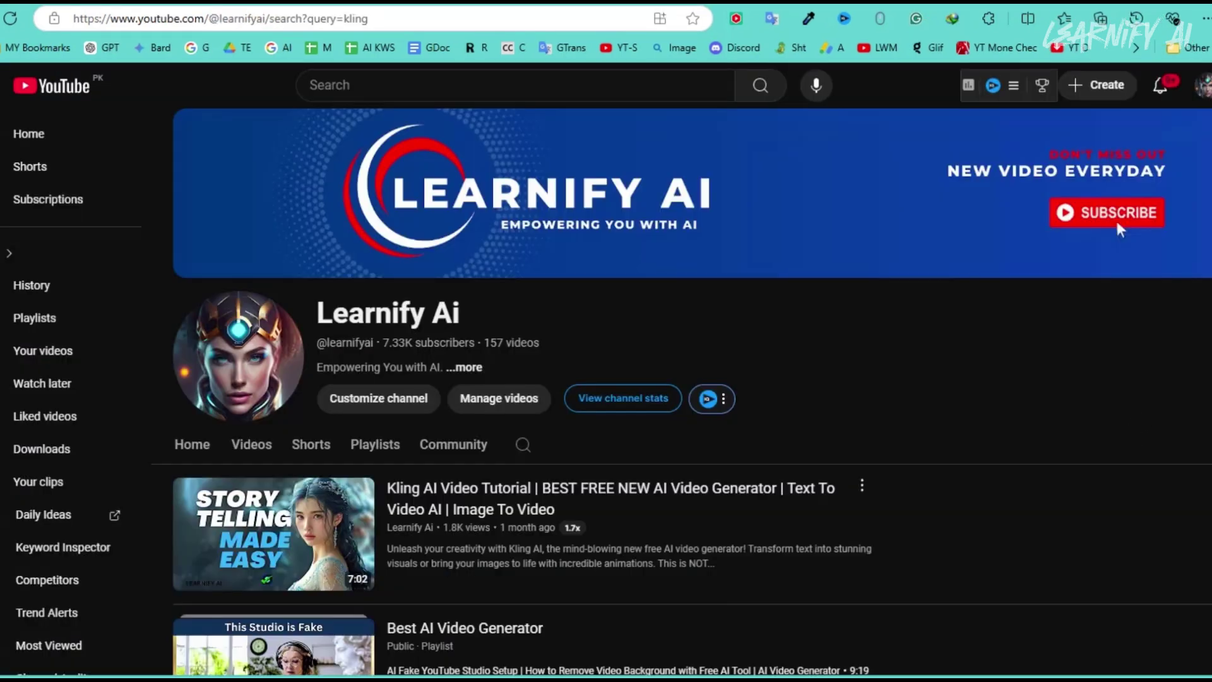
scroll(1115, 180, down, 2)
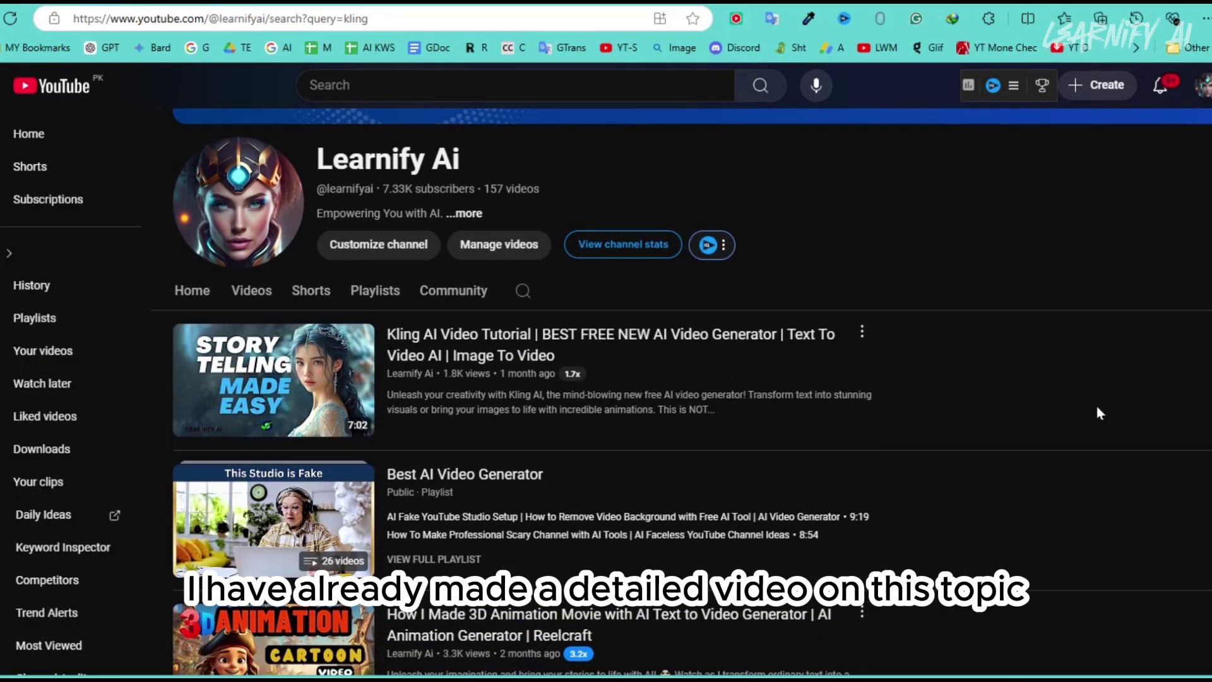